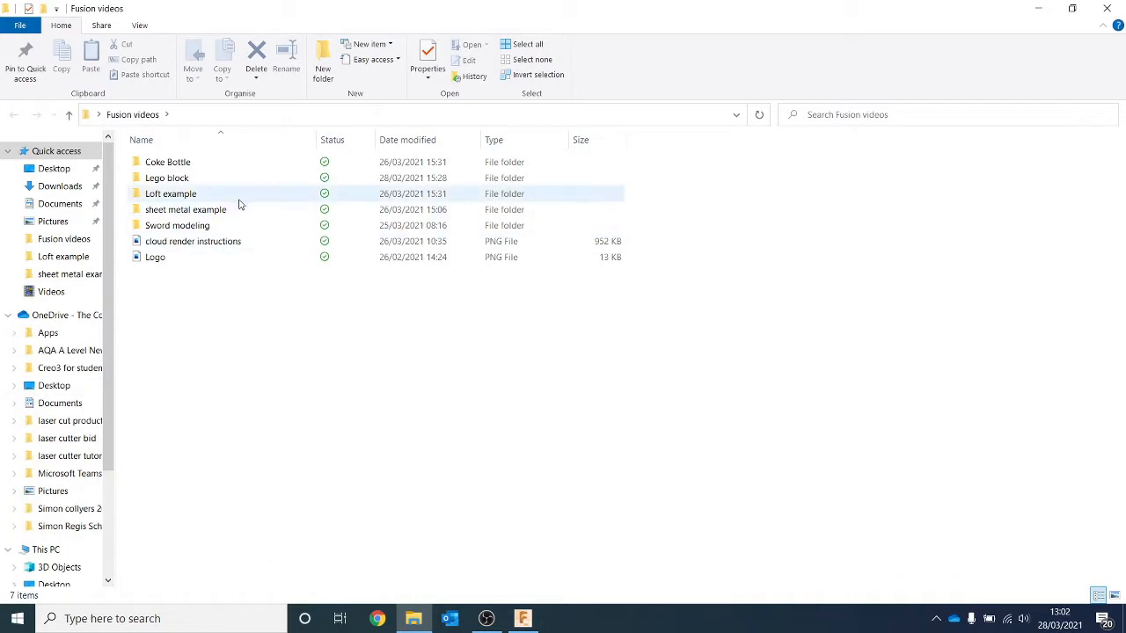
Step: View the Colgate toothpaste tube photo in the Loft example folder, and switch back to Fusion 360
double_click(233, 195)
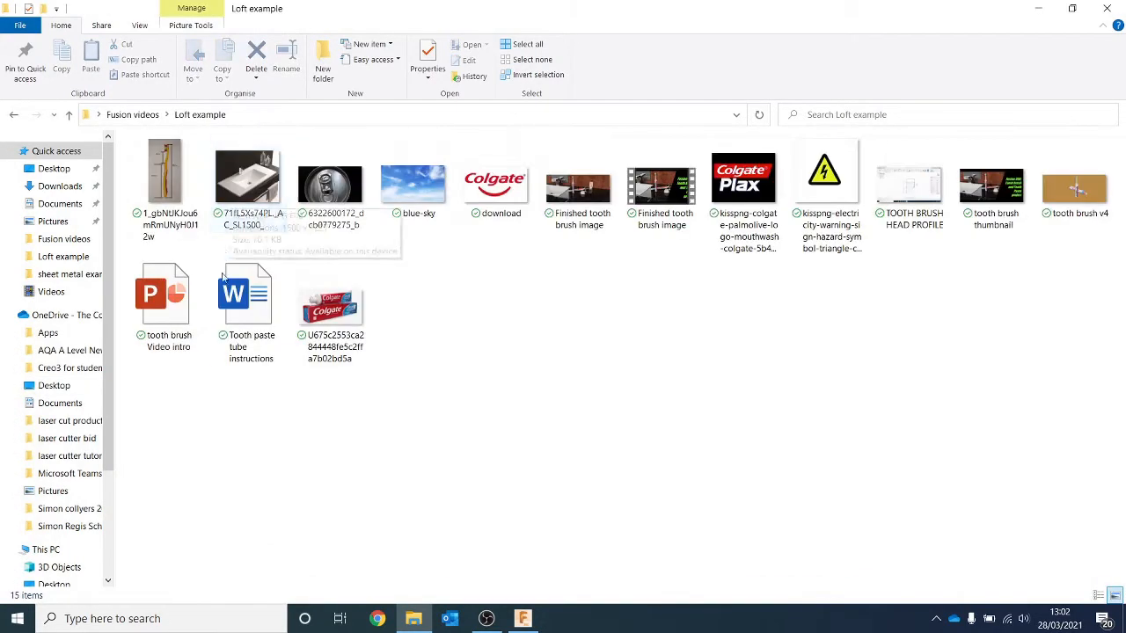
double_click(340, 318)
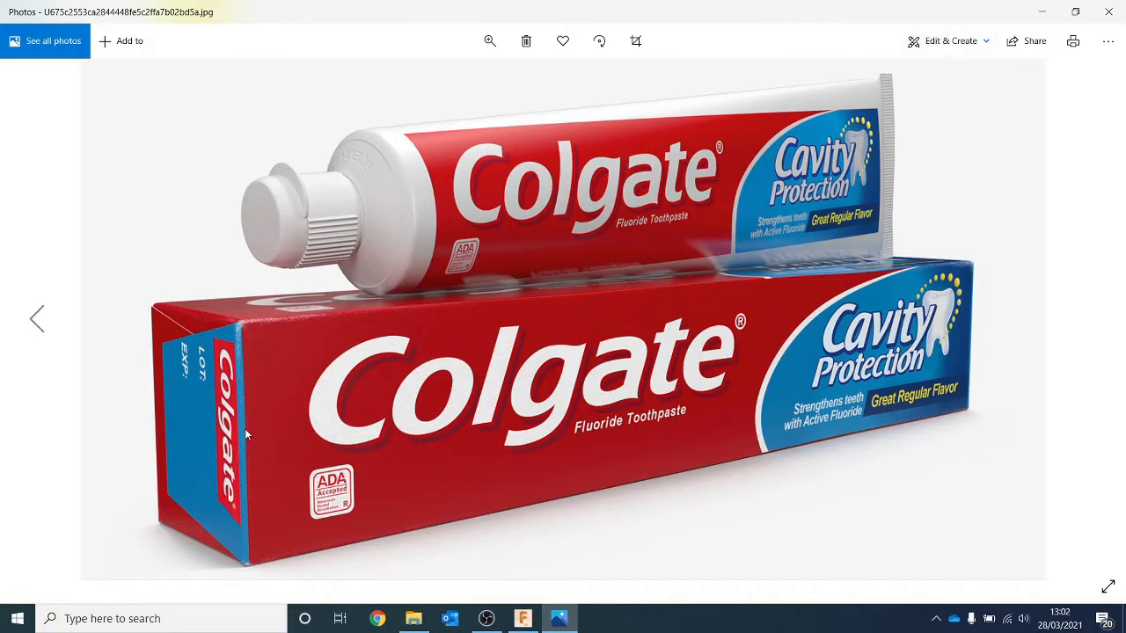
click(522, 618)
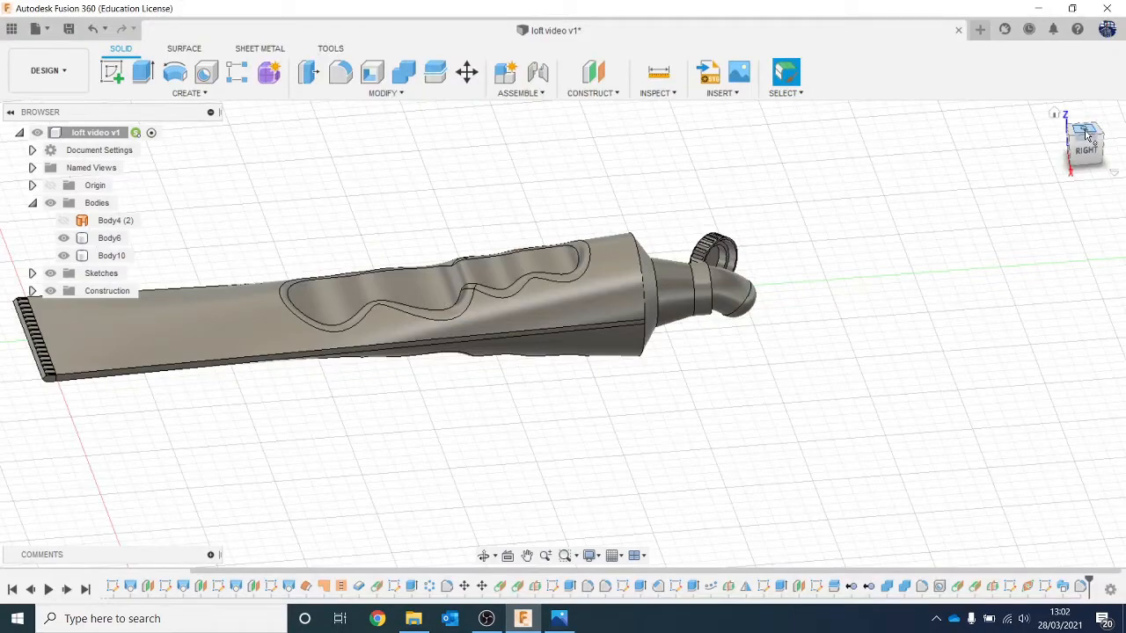
Step: Create a construction plane parallel to the YZ plane, offset about 22.8 mm so it lies beside the toothpaste tube
click(1087, 130)
drag(1092, 156, 1090, 145)
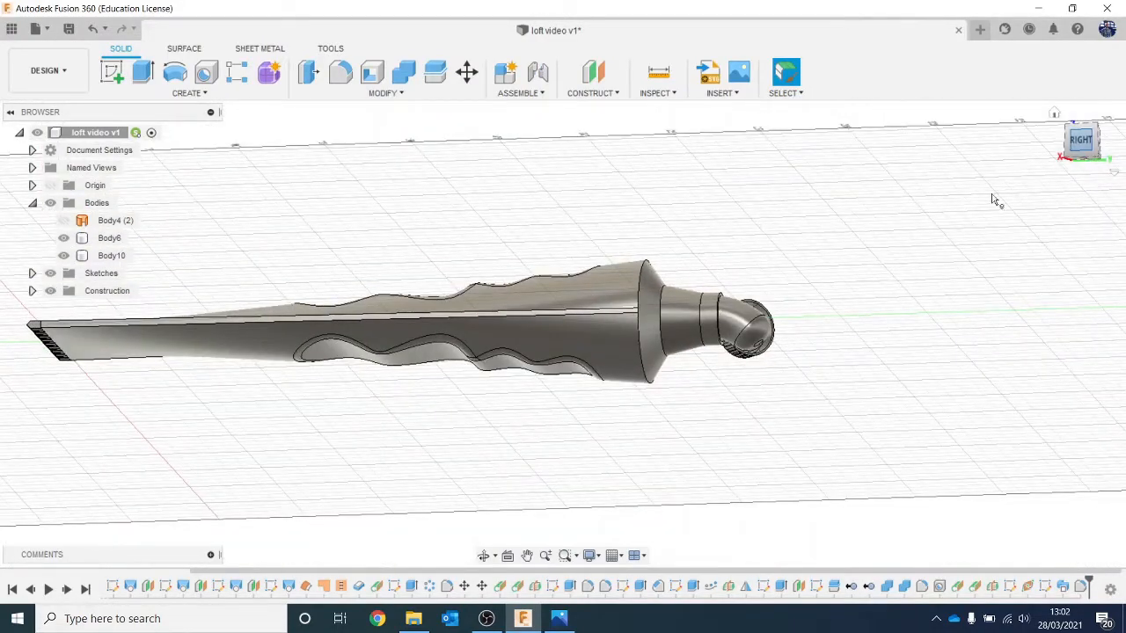
click(583, 77)
middle_drag(553, 158, 733, 154)
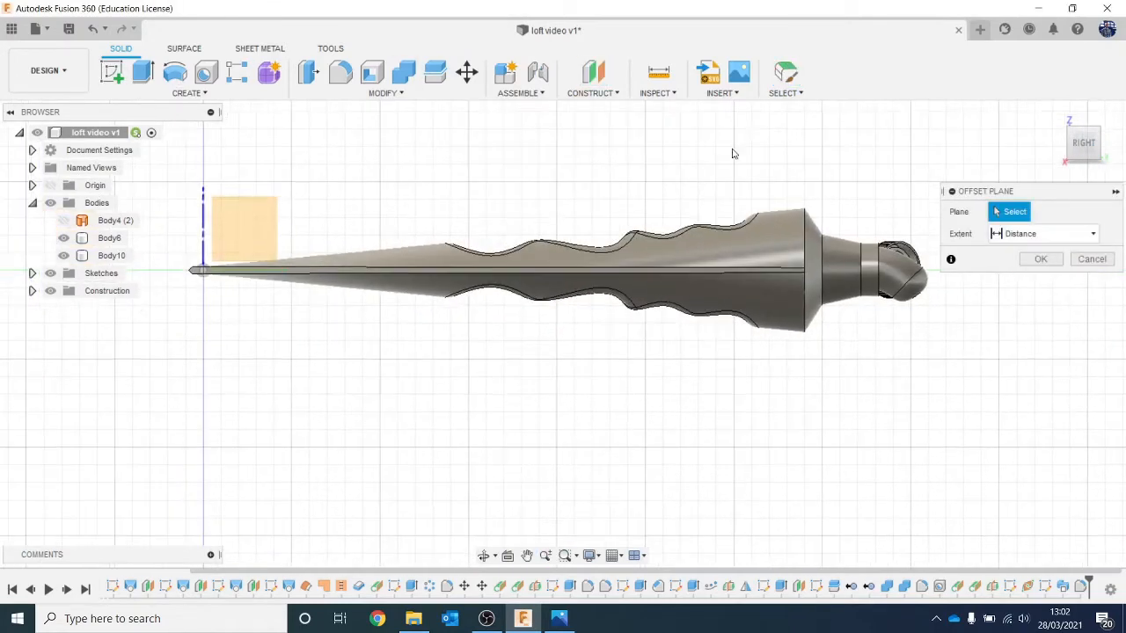
click(240, 241)
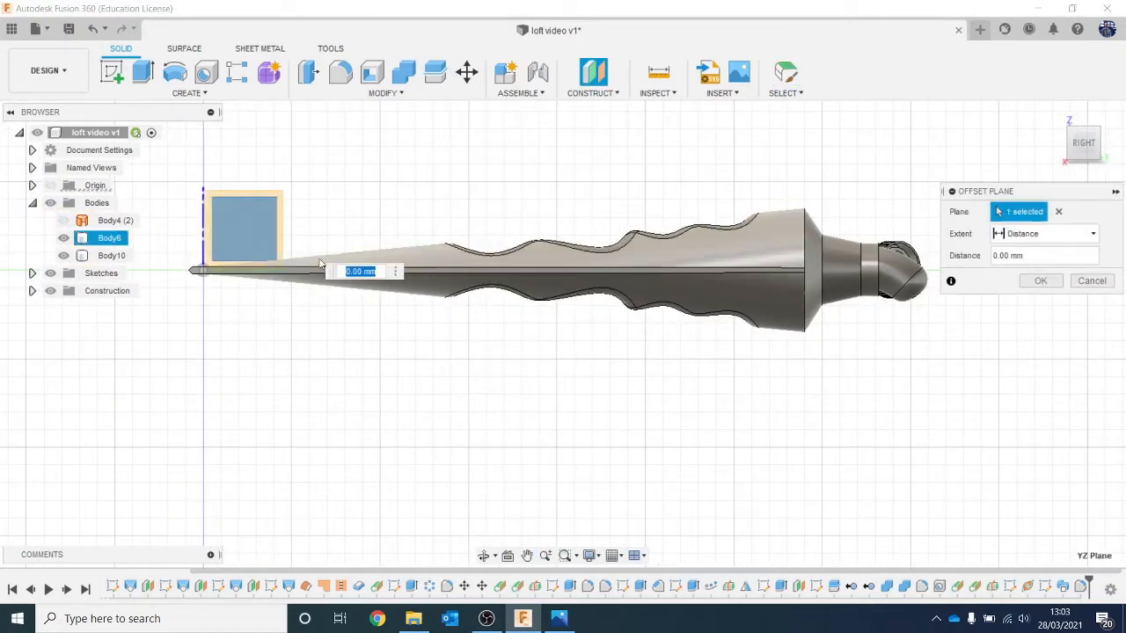
drag(1087, 147, 1087, 176)
drag(235, 239, 242, 349)
click(1040, 281)
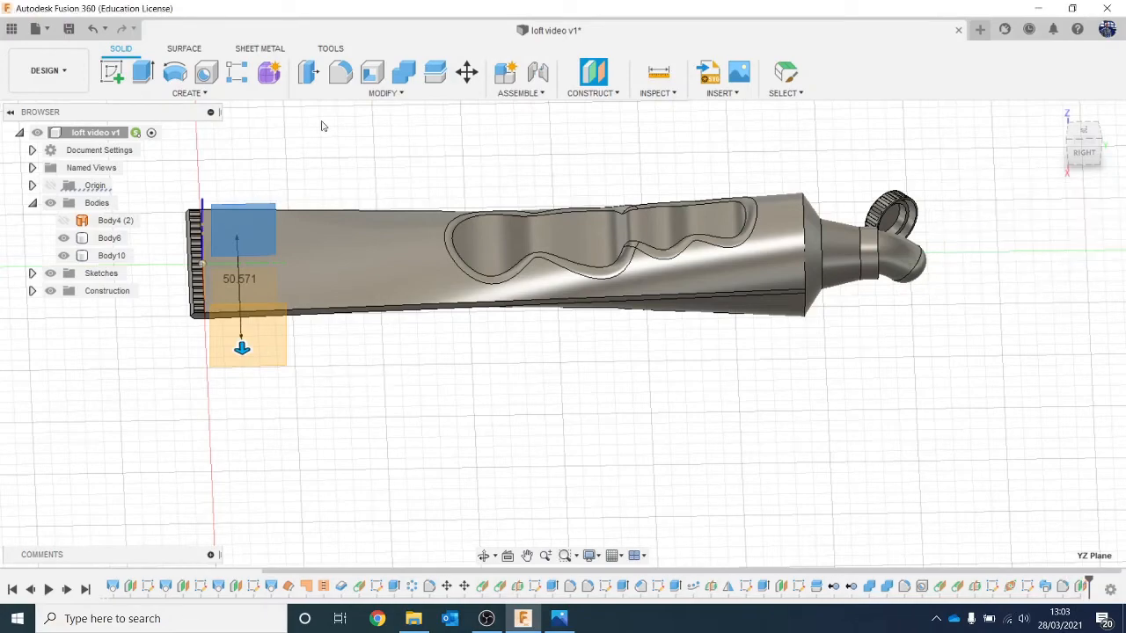
Step: Start a sketch on the offset plane and draw a three-point arc following the upper bend of the squeezed toothpaste past its tip
click(106, 77)
click(252, 353)
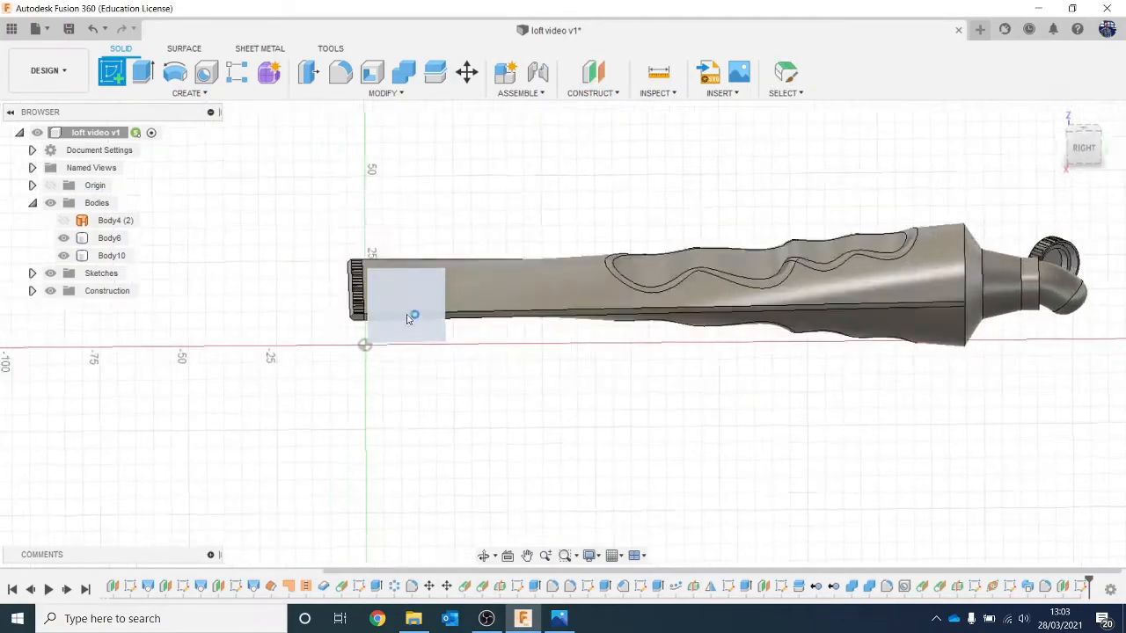
scroll(482, 380, up, 8)
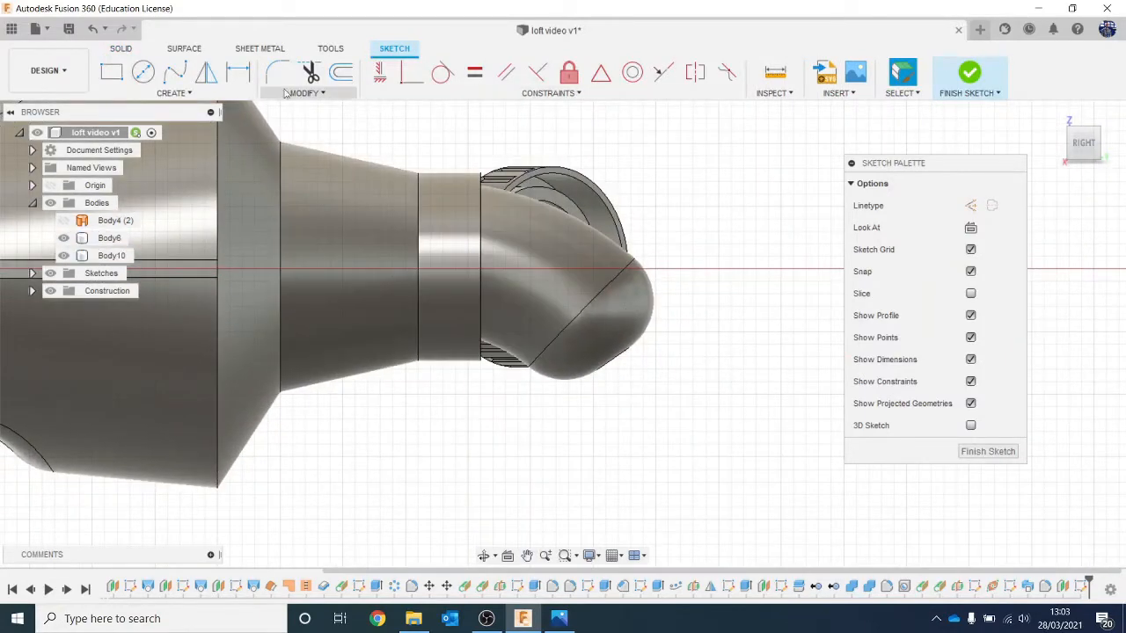
click(173, 92)
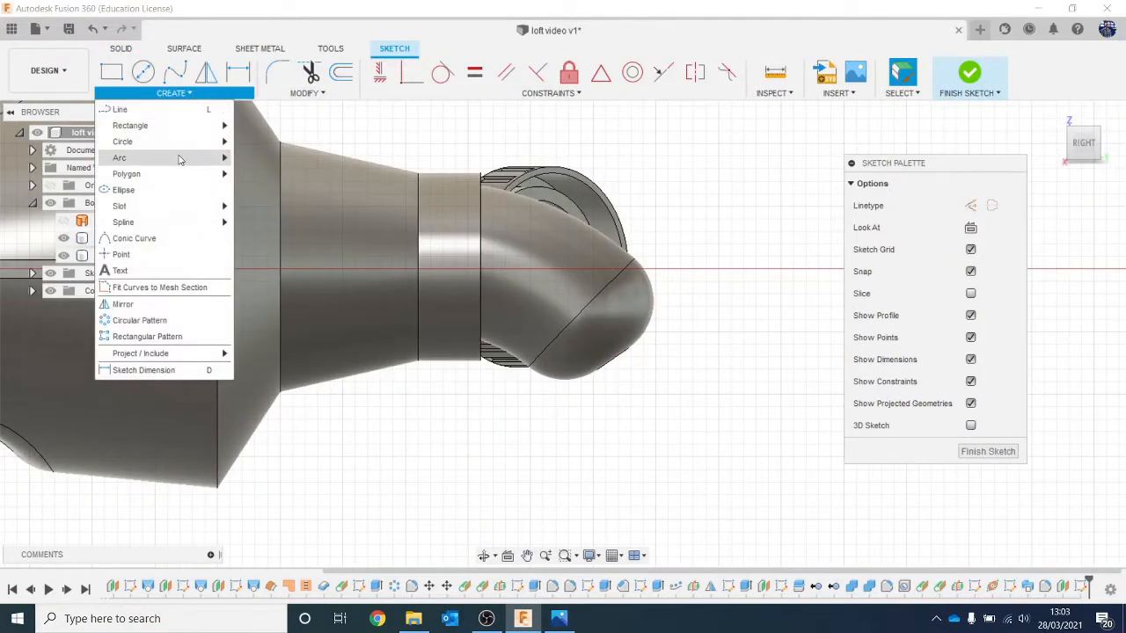
mouse_move(180, 158)
click(250, 157)
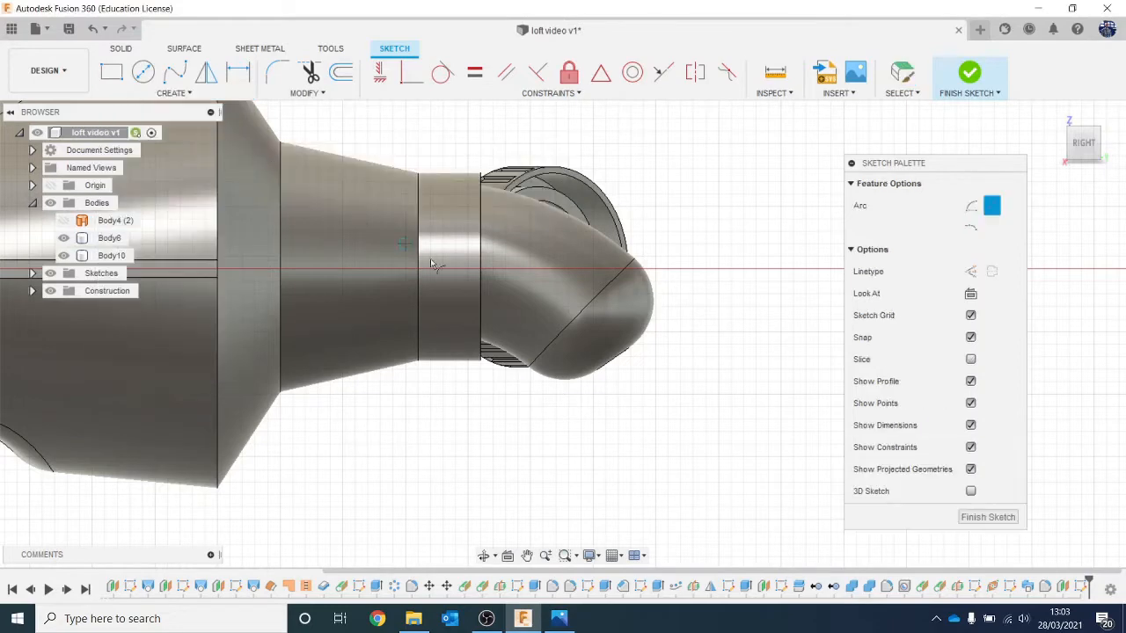
click(380, 232)
click(666, 368)
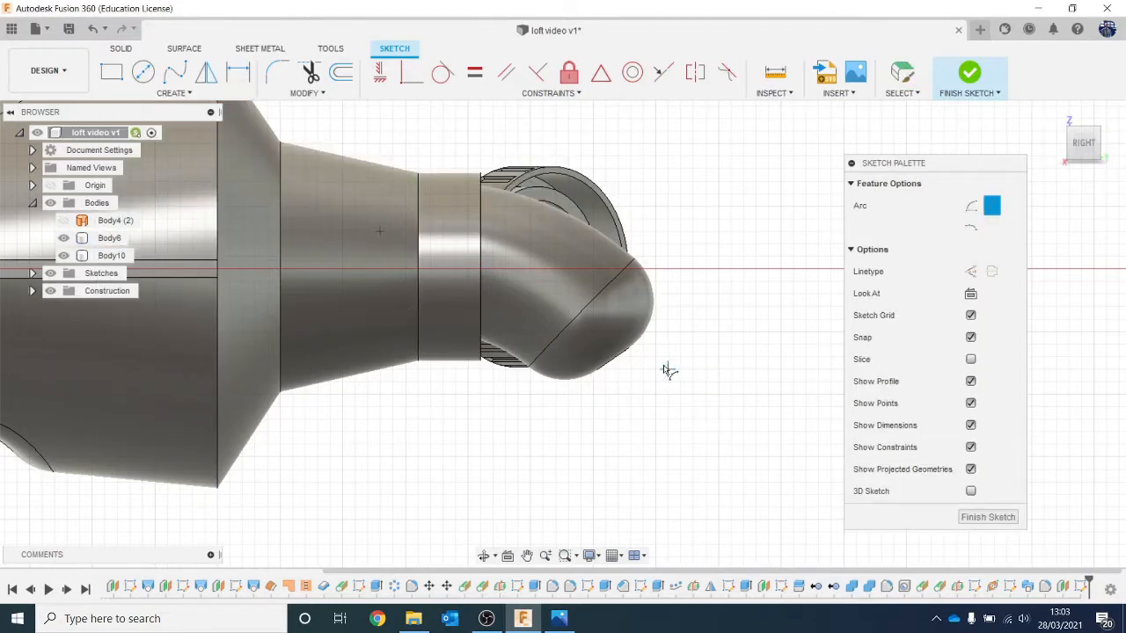
click(587, 277)
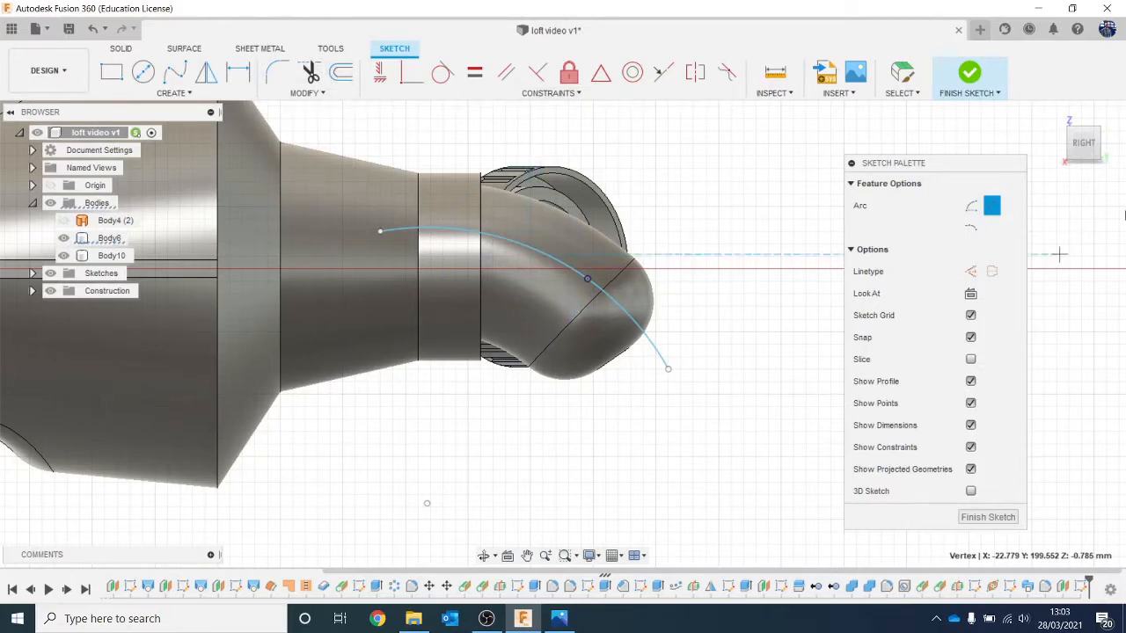
key(Escape)
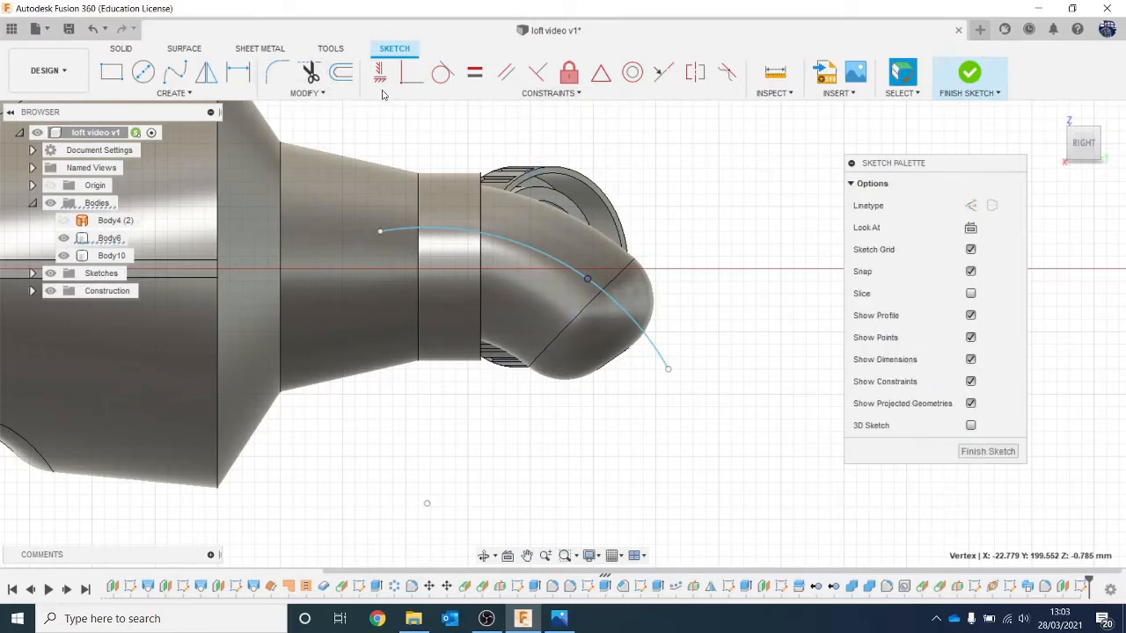
Step: Offset the arc by -4.394 mm to add a second curve below it, and finish the sketch
click(340, 72)
click(511, 246)
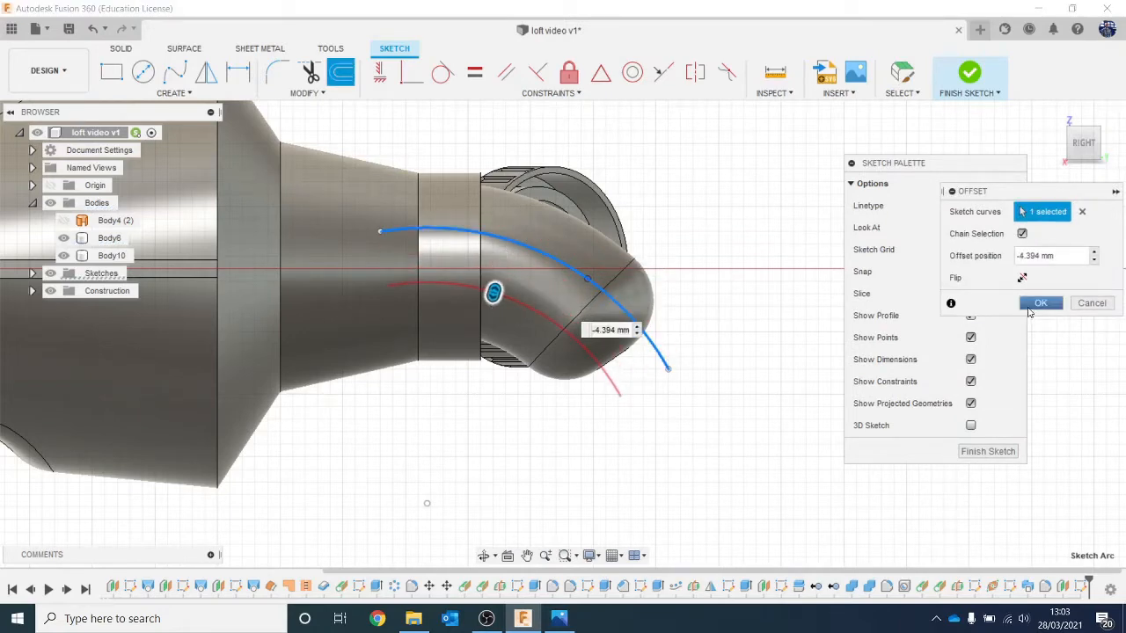
click(1034, 303)
click(969, 75)
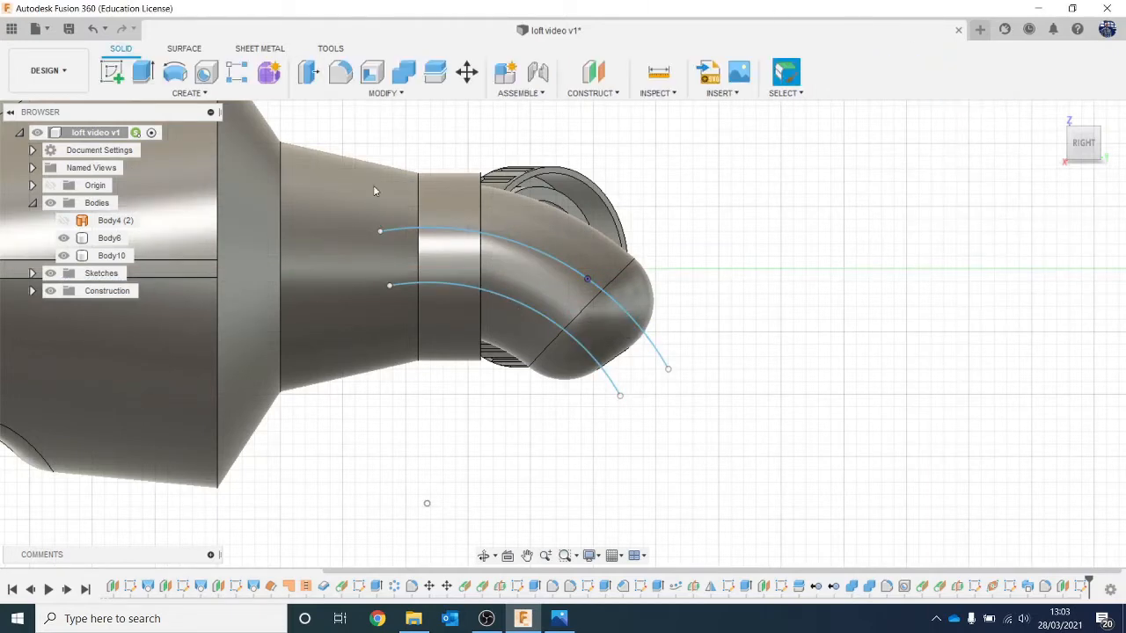
Step: Split the curved toothpaste face, its rounded end face and the small circular tip face using the upper sketch arc as splitting tool
click(354, 97)
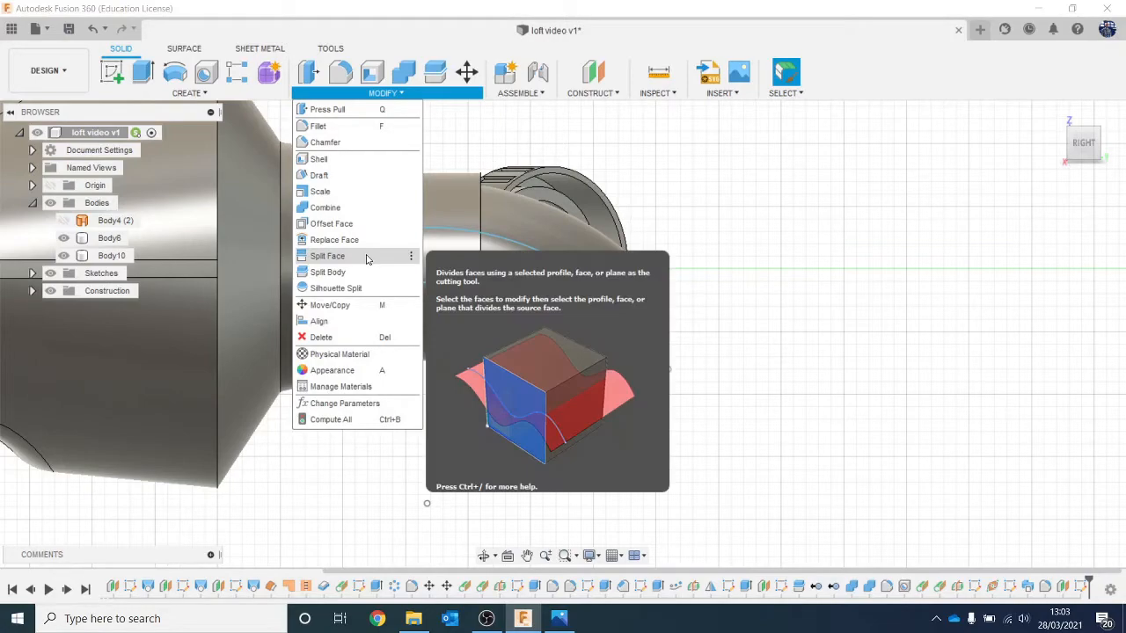
click(327, 256)
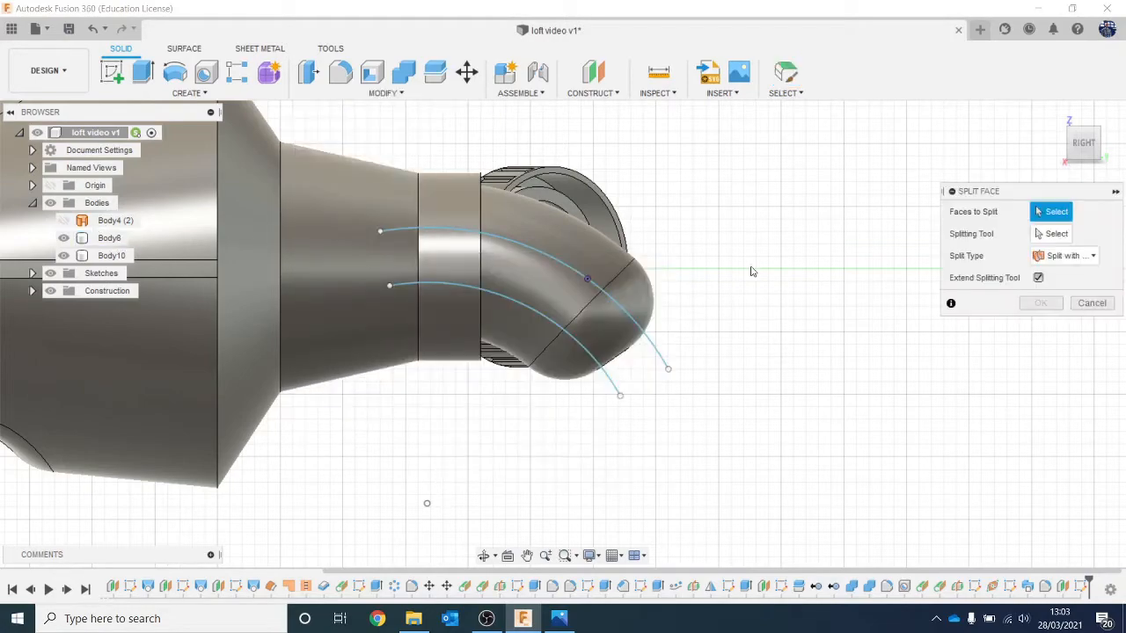
click(556, 227)
click(607, 325)
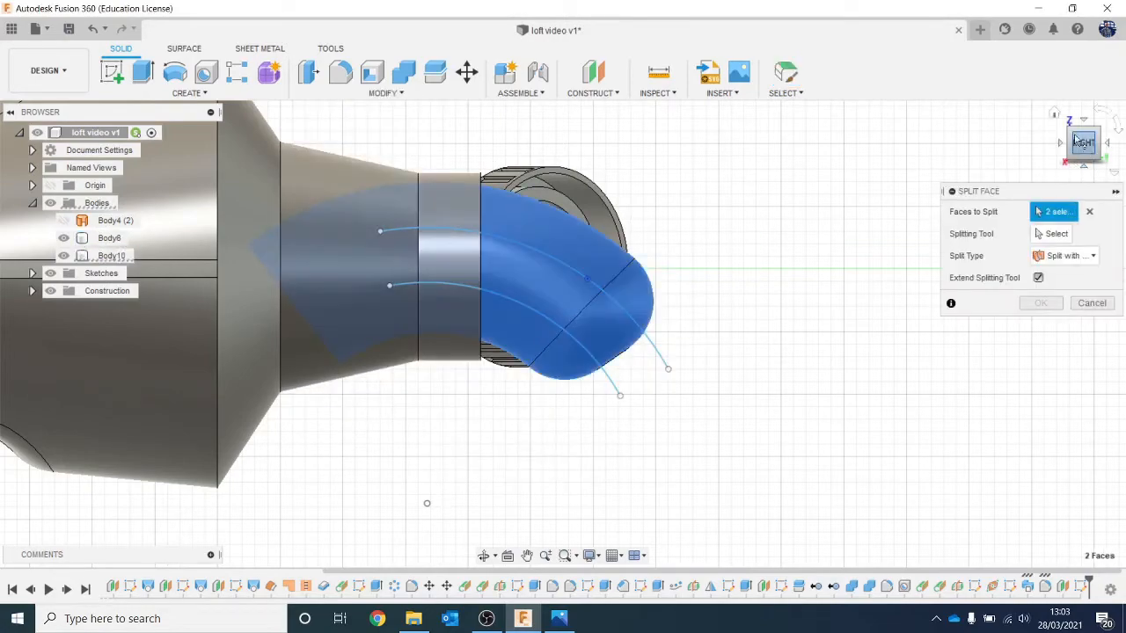
drag(1078, 141, 1004, 150)
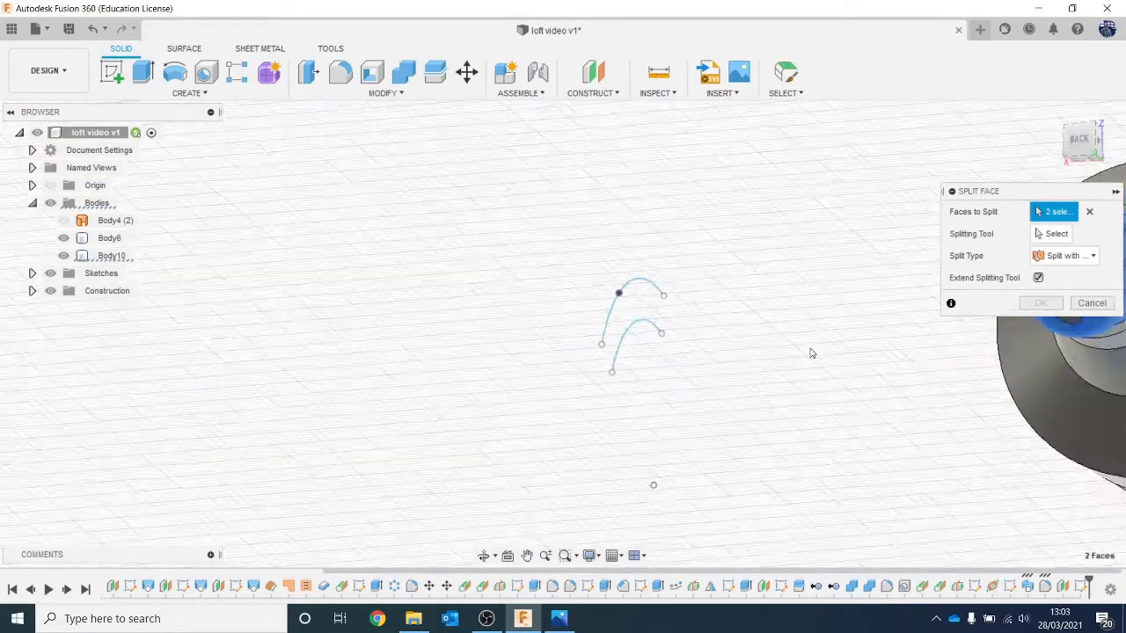
mouse_move(812, 353)
middle_down()
mouse_move(798, 314)
mouse_move(415, 314)
middle_up()
scroll(857, 340, up, 2)
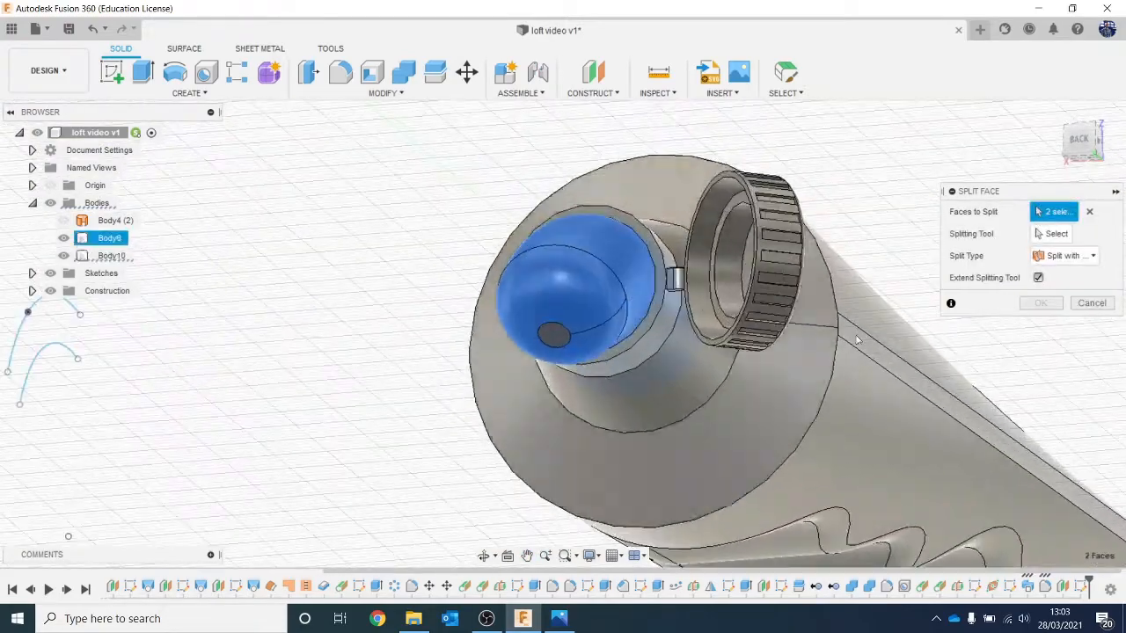
scroll(857, 341, up, 3)
click(492, 348)
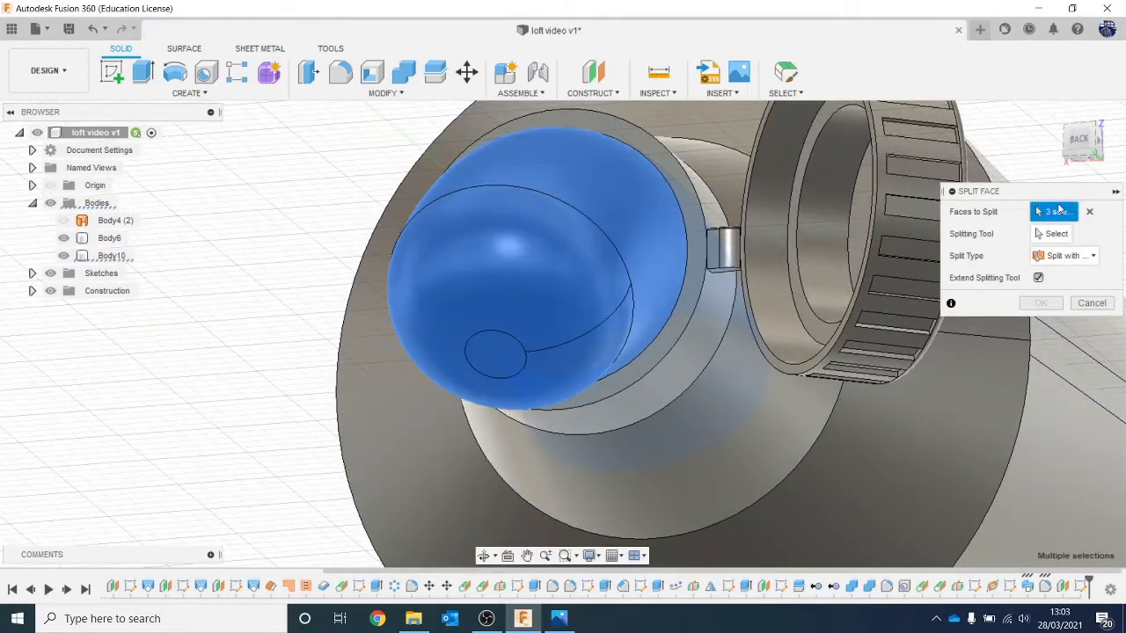
click(1052, 233)
drag(1080, 145, 1107, 162)
scroll(550, 300, down, 3)
mouse_move(809, 374)
middle_down()
mouse_move(824, 313)
mouse_move(816, 248)
middle_up()
click(642, 305)
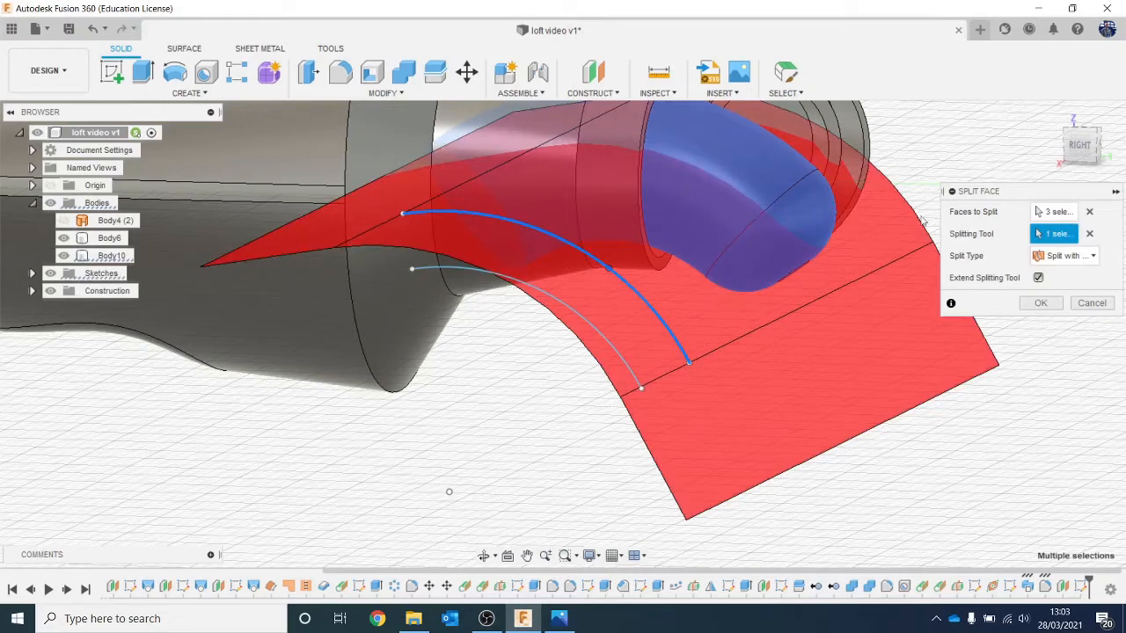
click(1042, 304)
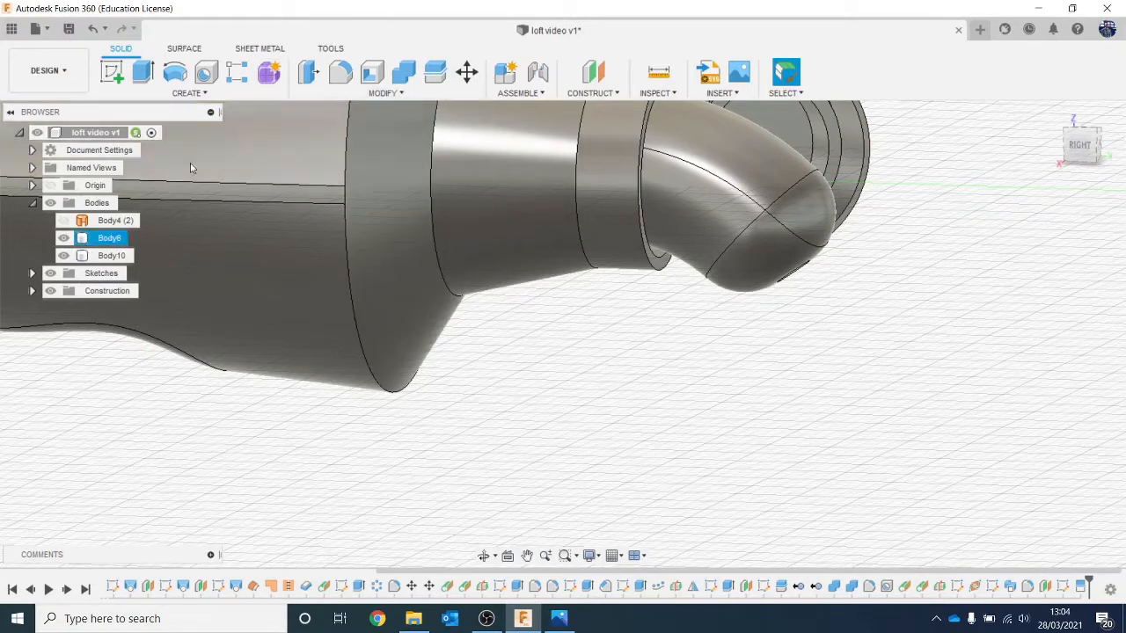
click(620, 208)
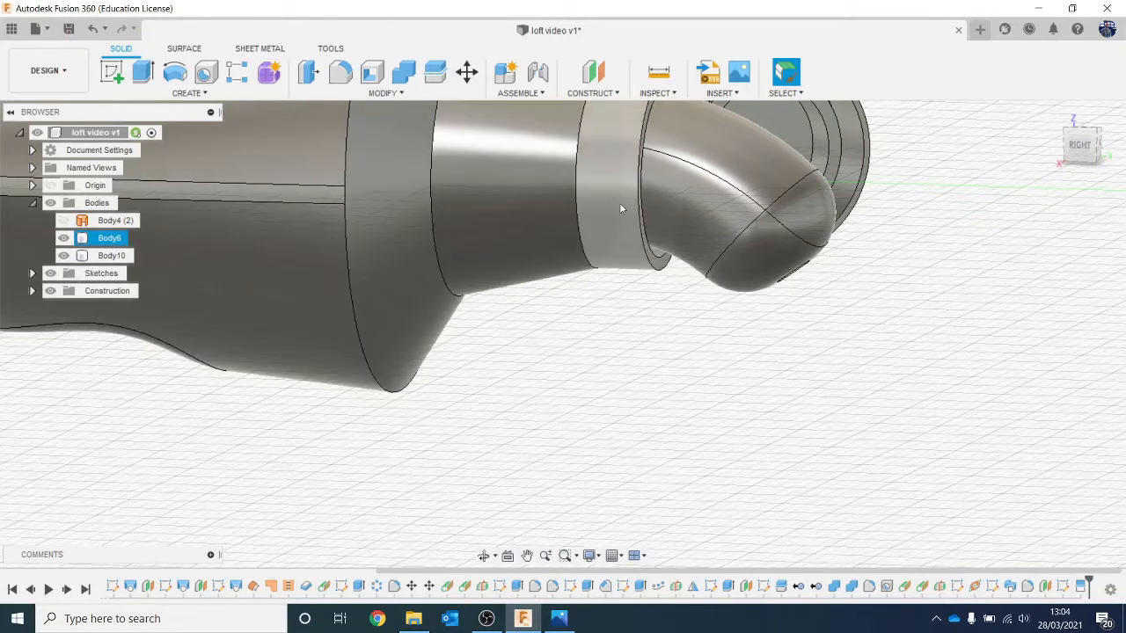
Step: Expand the sketches list and make Sketch15 with the two arcs visible again
click(30, 275)
click(31, 273)
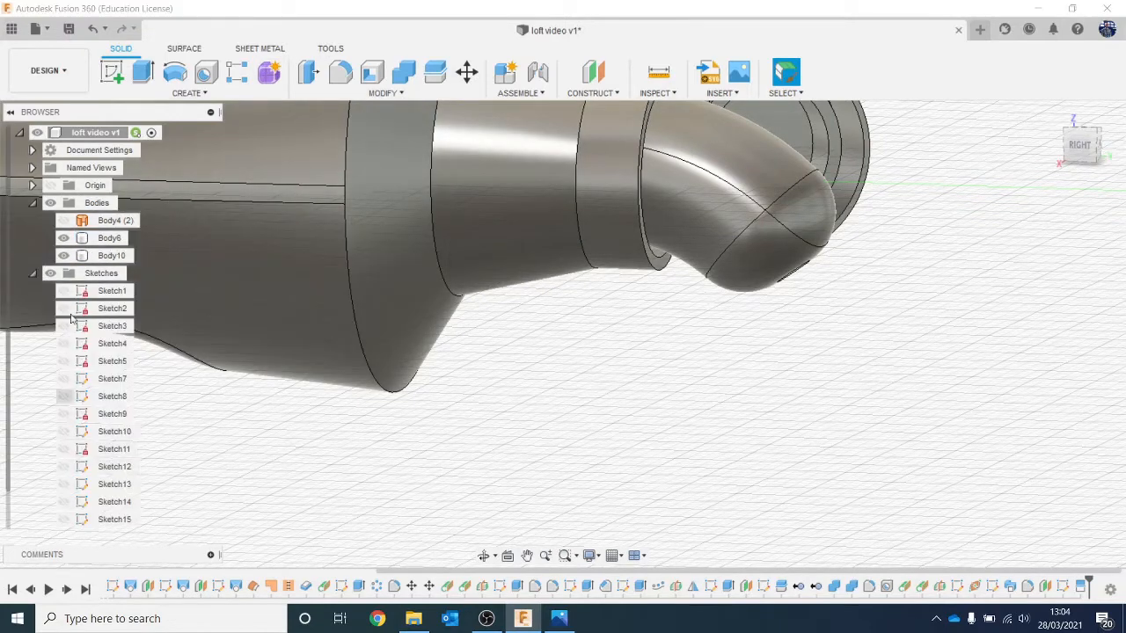
scroll(96, 365, down, 1)
click(64, 502)
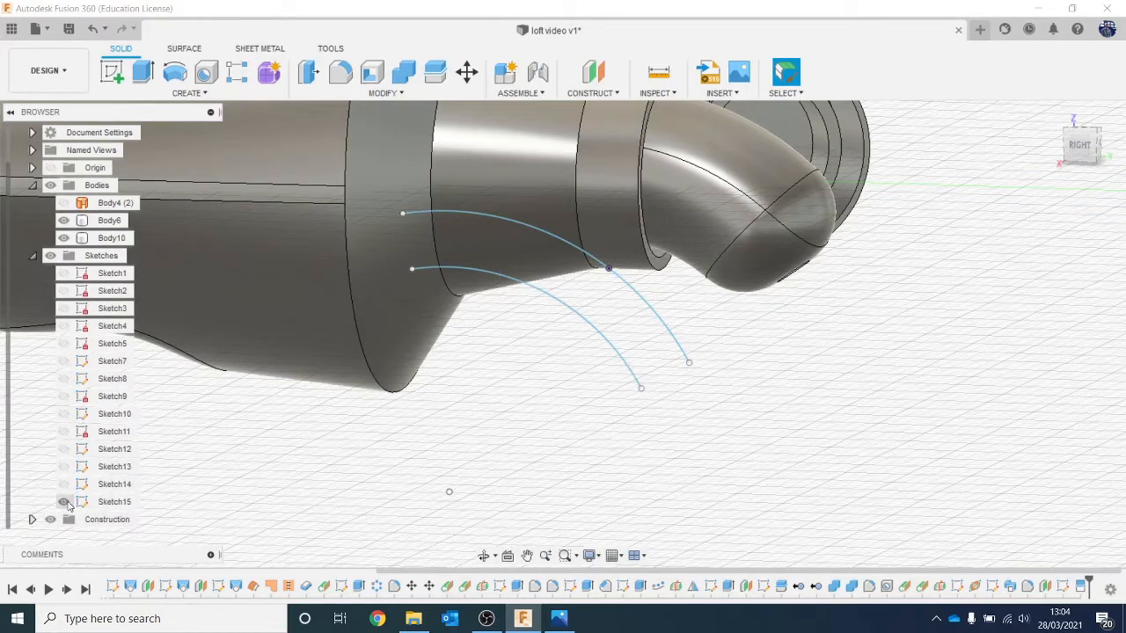
click(64, 502)
click(64, 502)
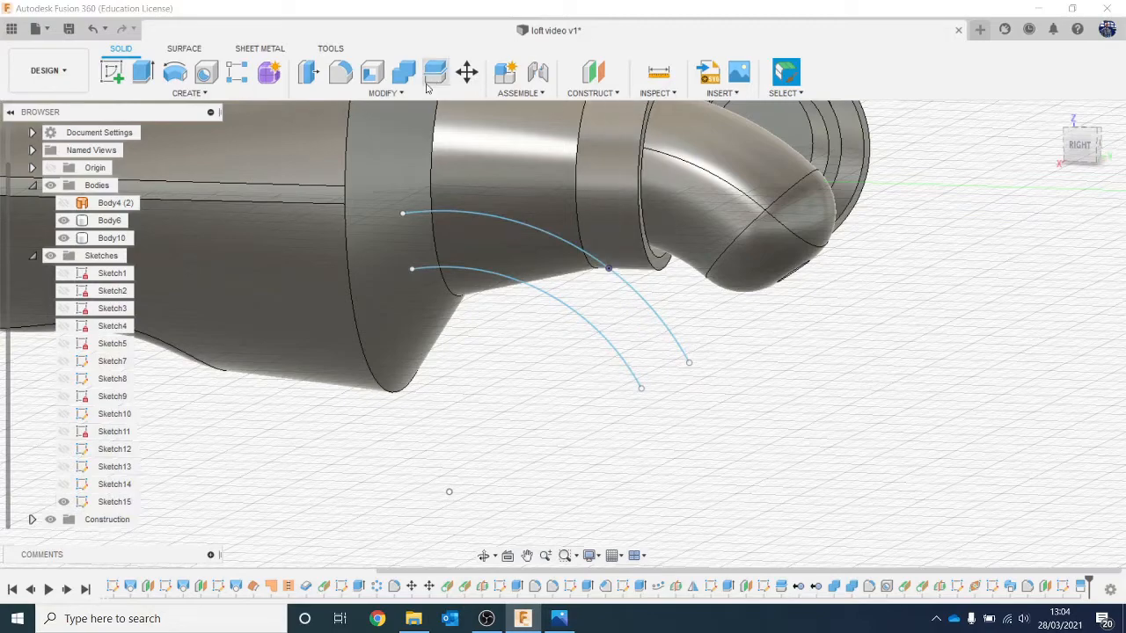
Step: Split the lower toothpaste side face, lower end face and circular tip face using the lower offset arc as splitting tool
click(393, 94)
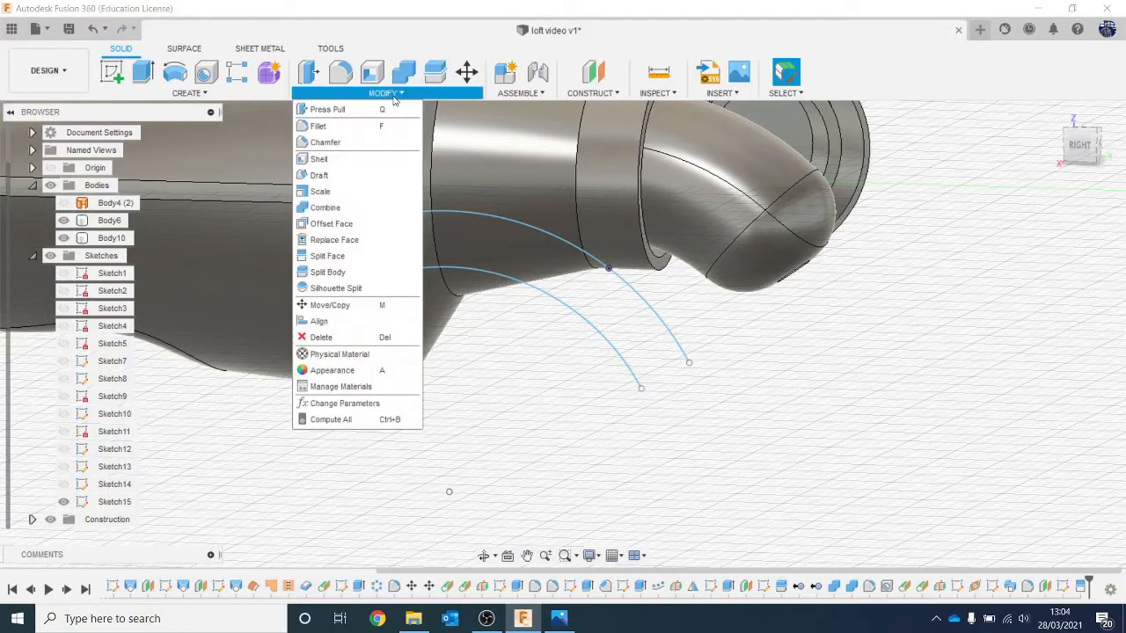
click(372, 255)
click(769, 280)
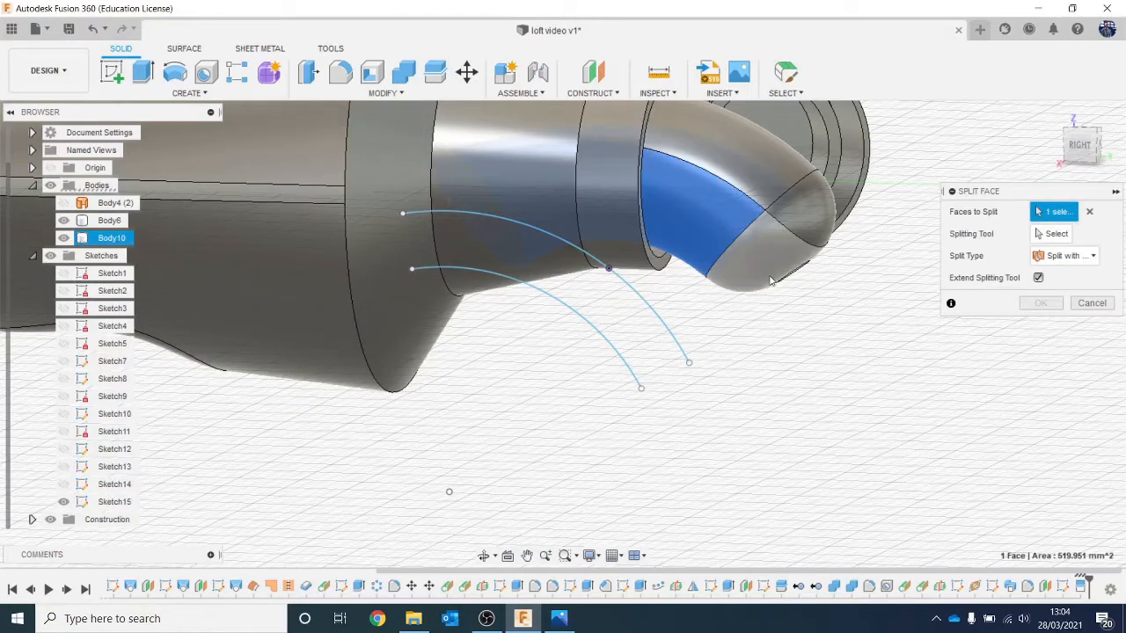
click(769, 279)
mouse_move(1077, 142)
mouse_down()
mouse_move(1009, 116)
mouse_move(908, 118)
mouse_up()
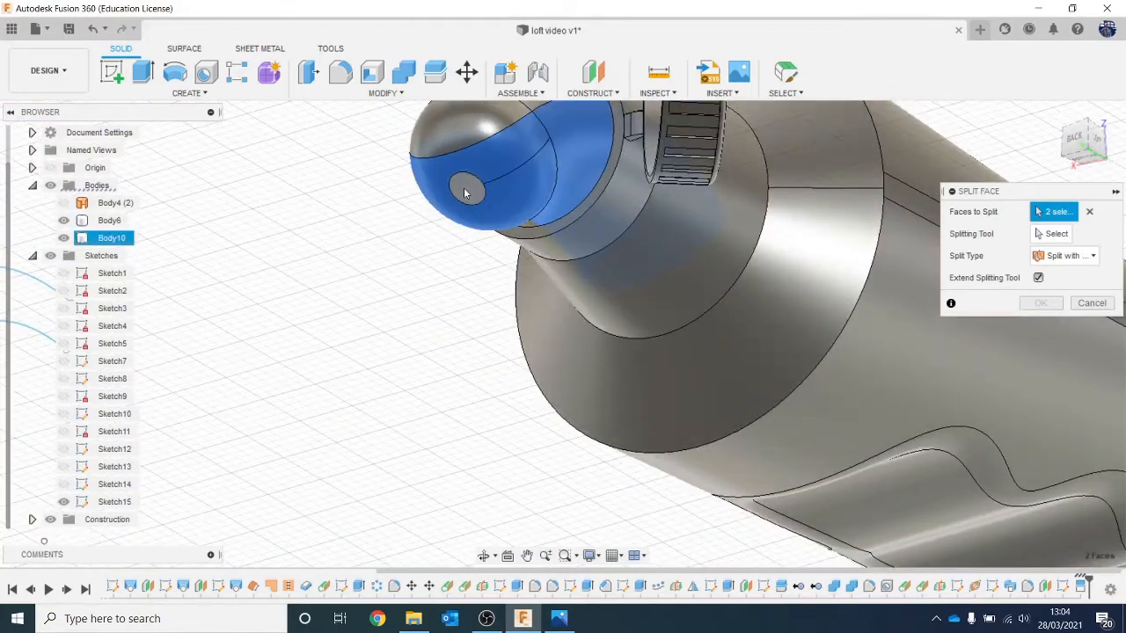
click(465, 193)
click(1052, 234)
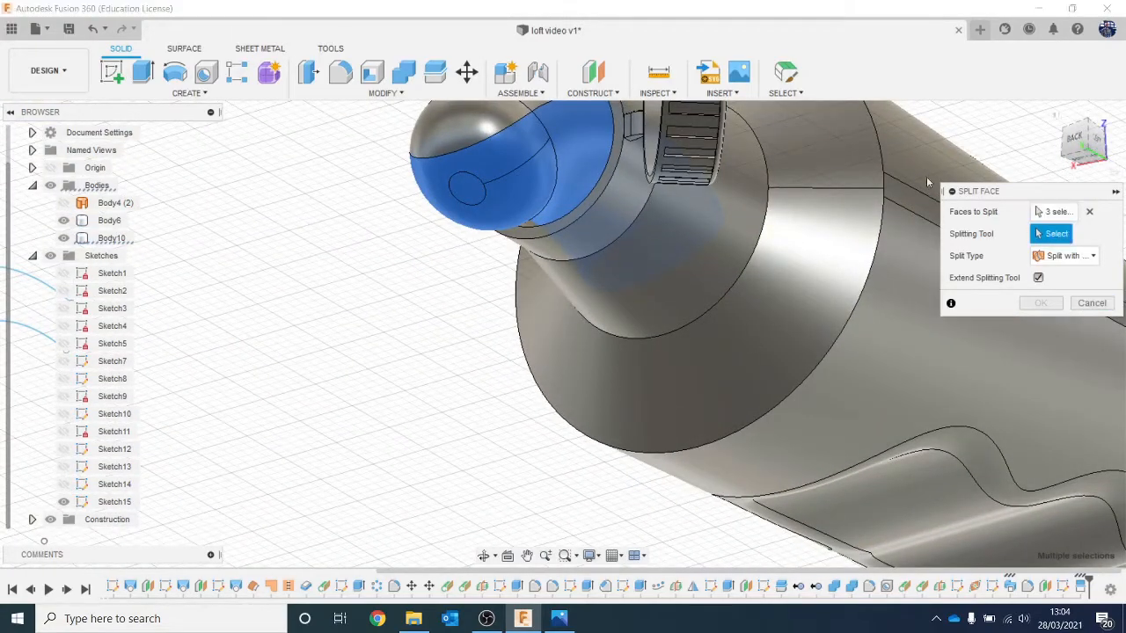
scroll(457, 284, down, 3)
click(284, 298)
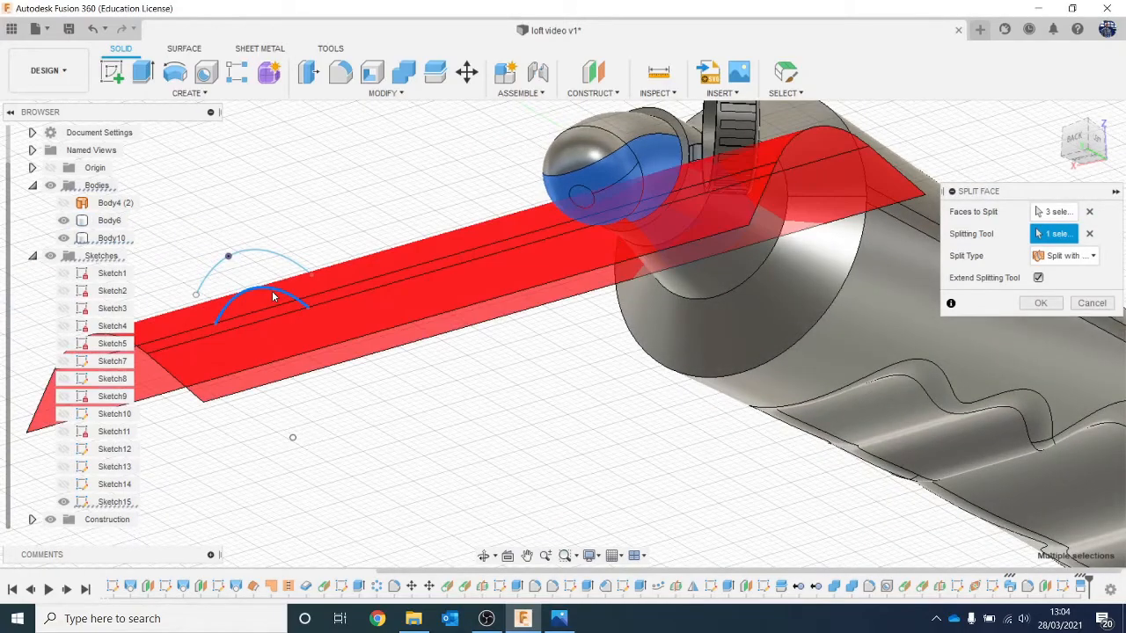
click(1118, 132)
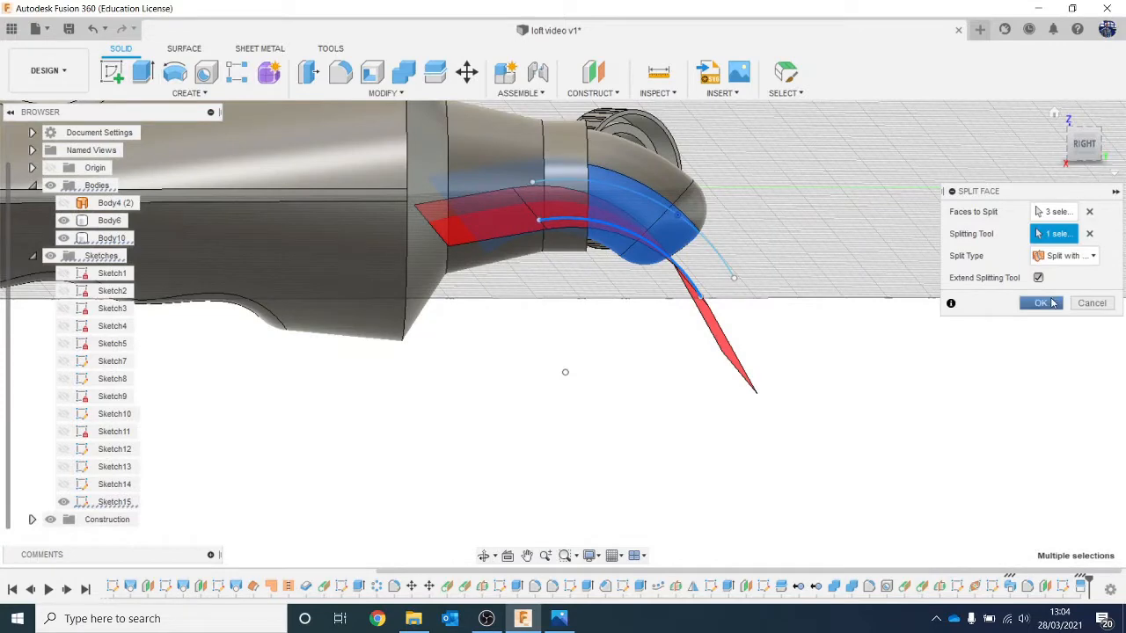
click(1043, 304)
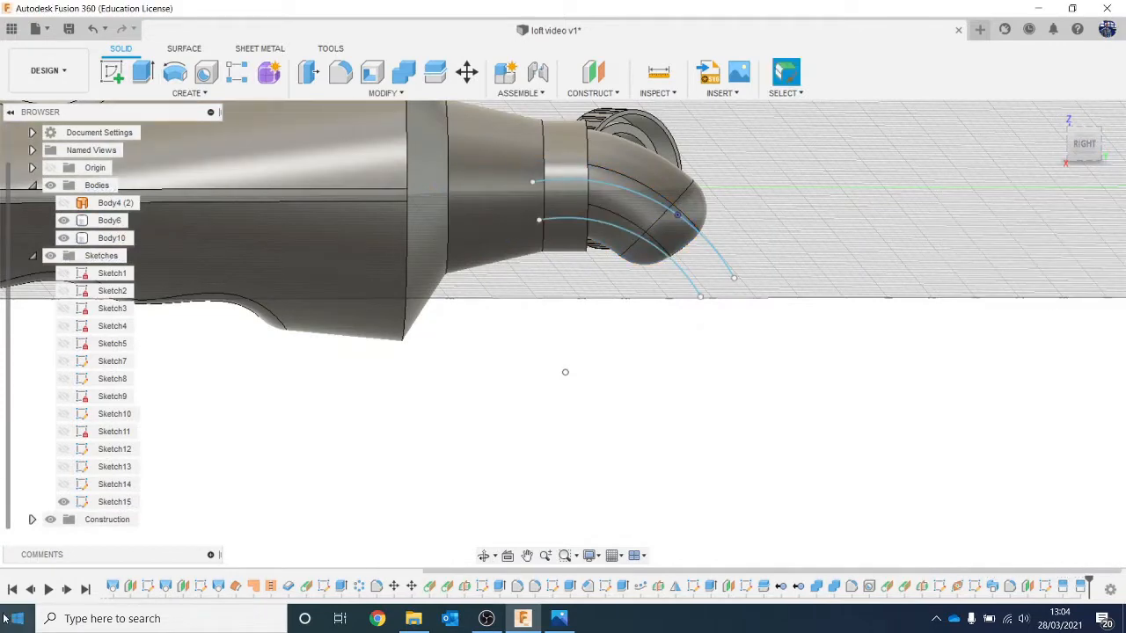
Step: Hide the sketch containing the two splitting arcs, leaving the split toothpaste faces in view
click(63, 501)
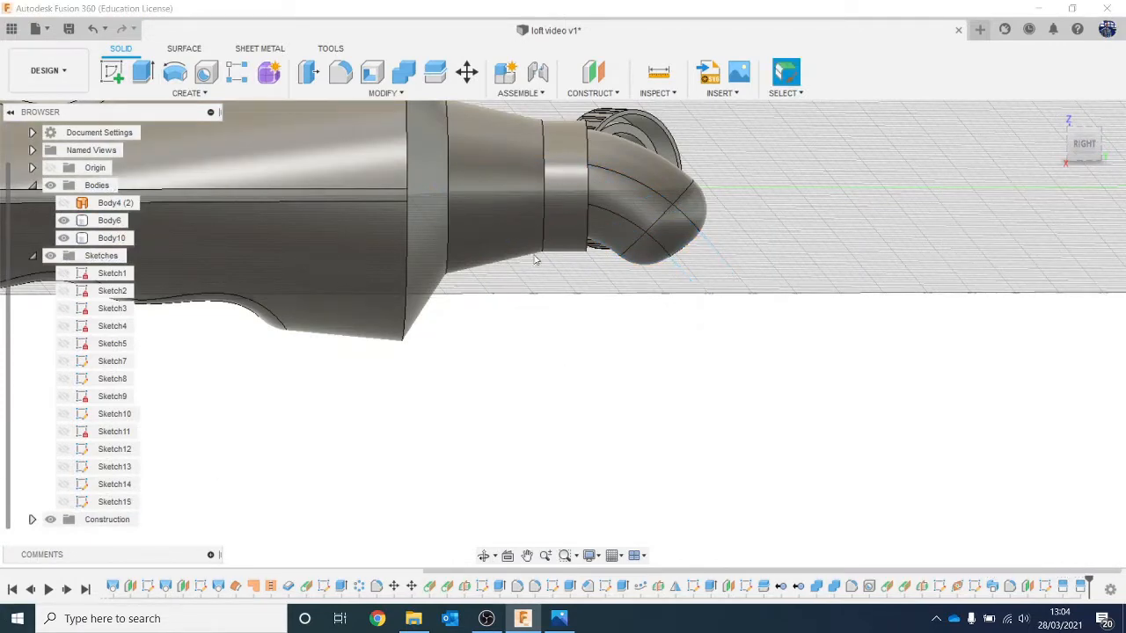
middle_drag(694, 309, 712, 436)
scroll(712, 435, down, 3)
scroll(832, 305, up, 2)
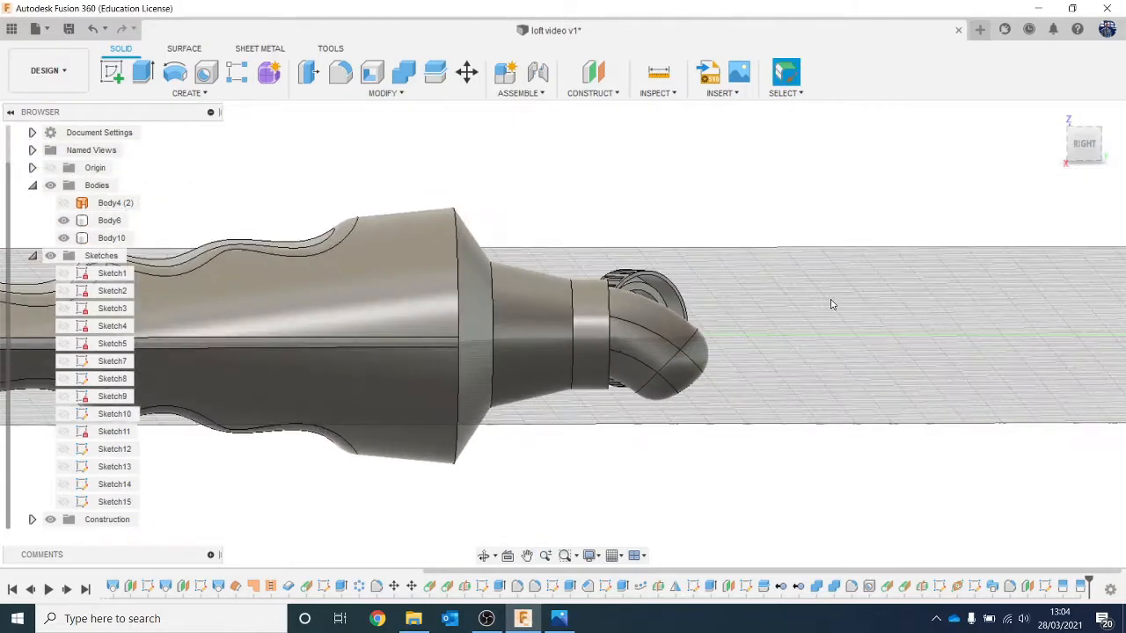
scroll(832, 304, down, 2)
scroll(832, 304, down, 1)
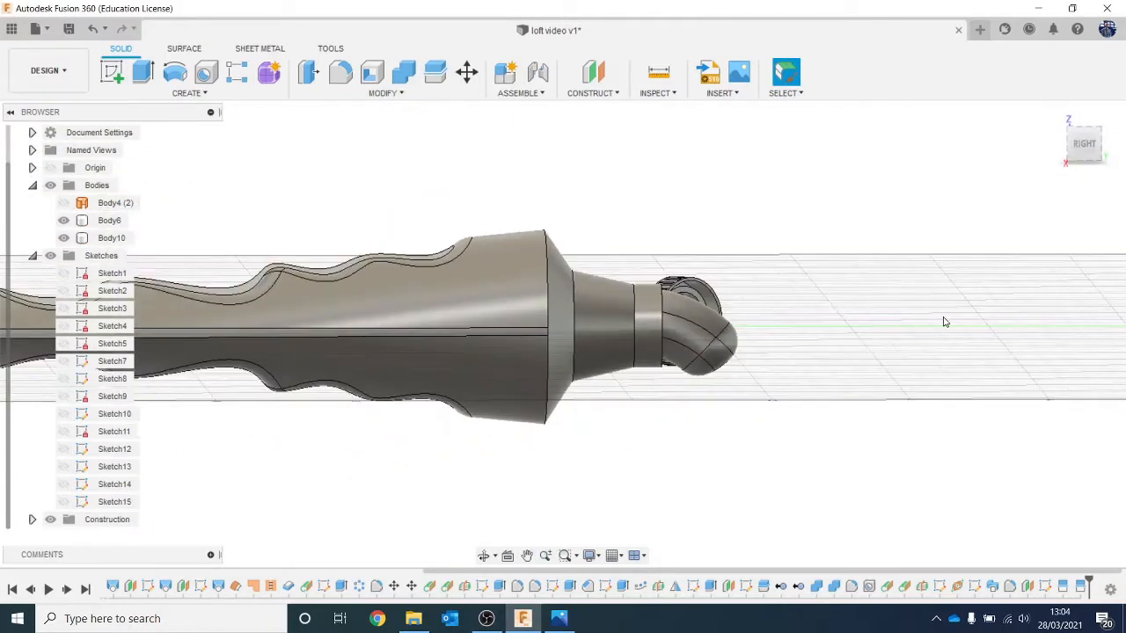
scroll(939, 322, up, 3)
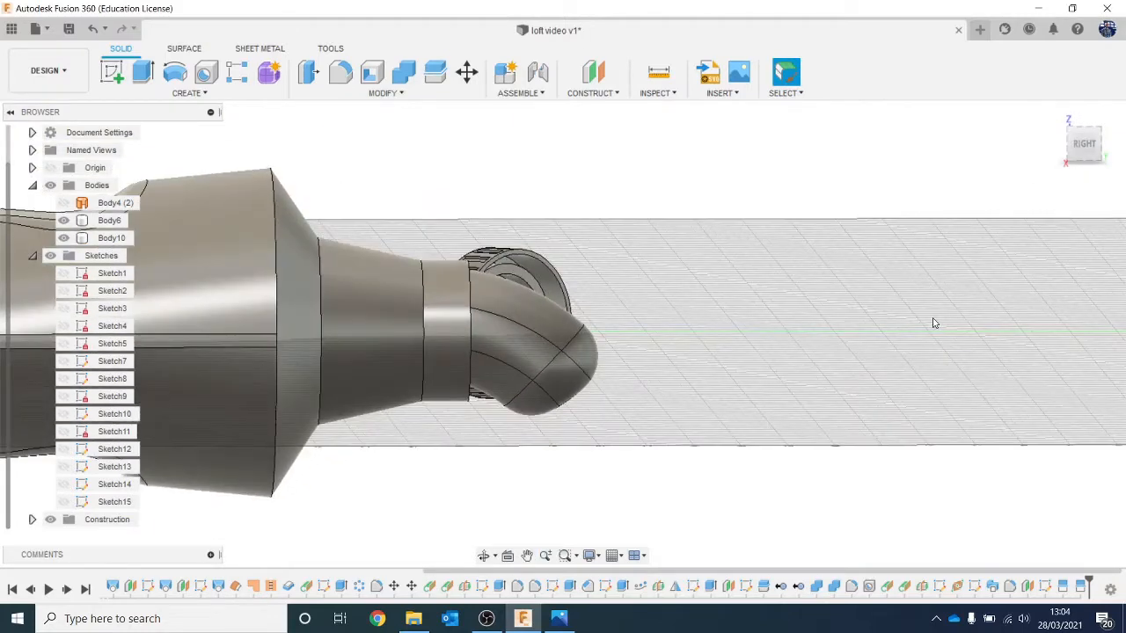
Step: Start the Appearance command, open the Plastic materials library and set appearances to apply to faces
key(a)
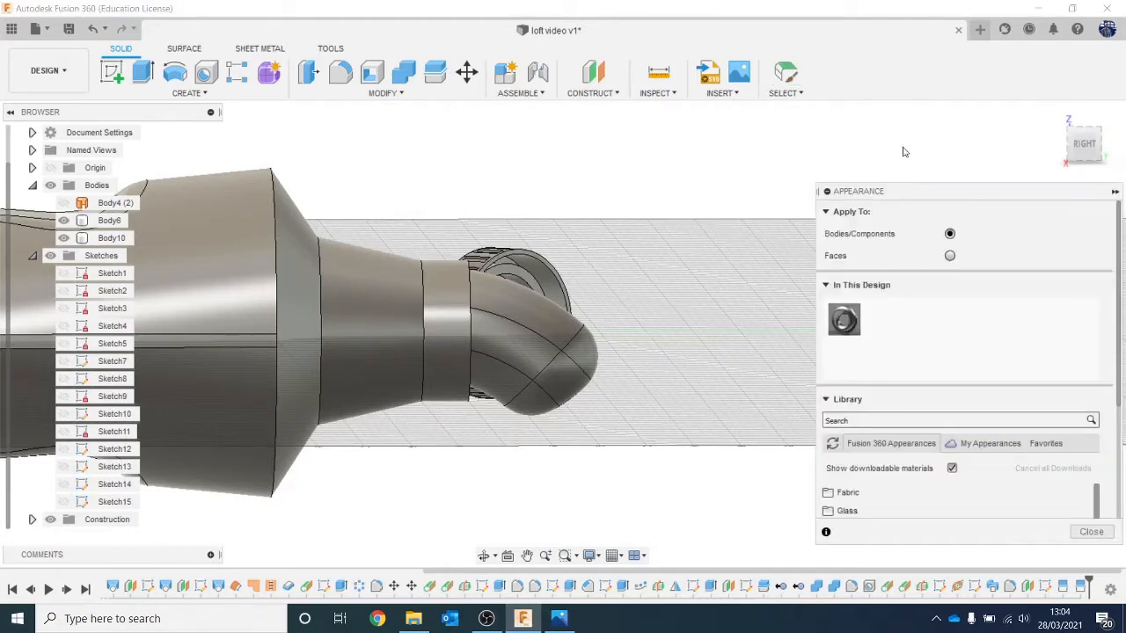
drag(896, 191, 877, 138)
scroll(941, 387, down, 4)
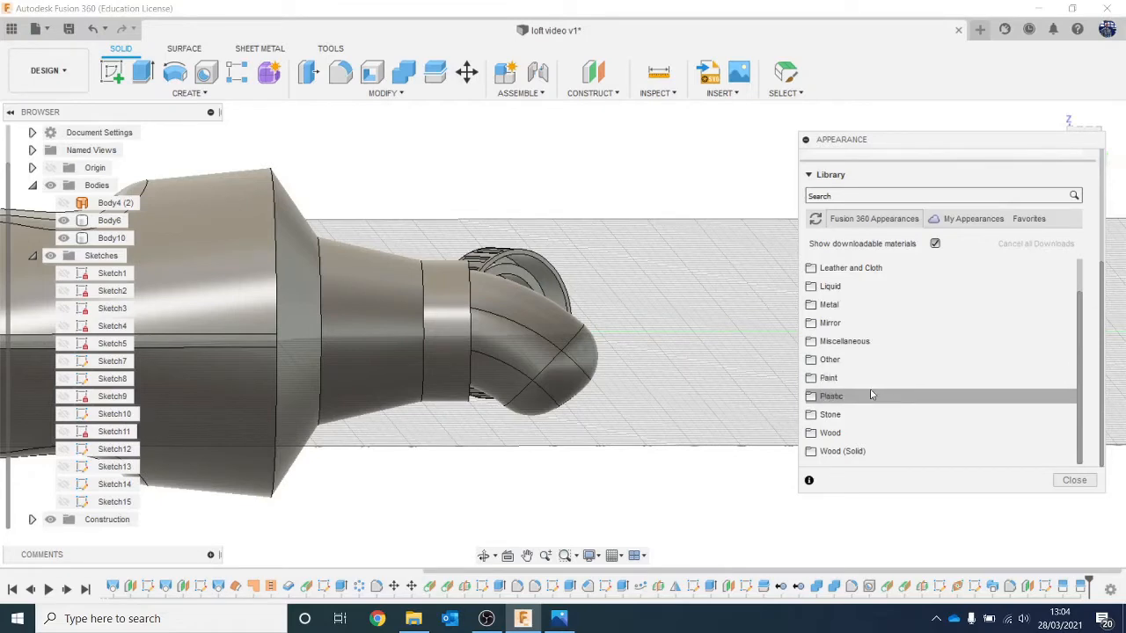
click(870, 395)
scroll(869, 351, down, 3)
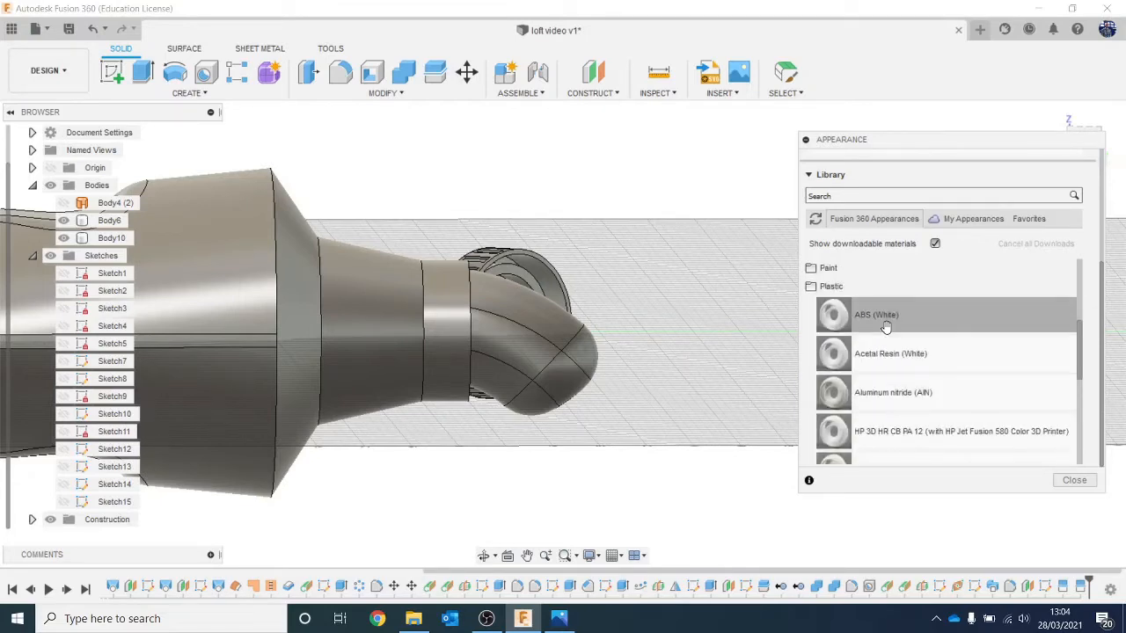
drag(886, 326, 909, 355)
scroll(909, 355, up, 4)
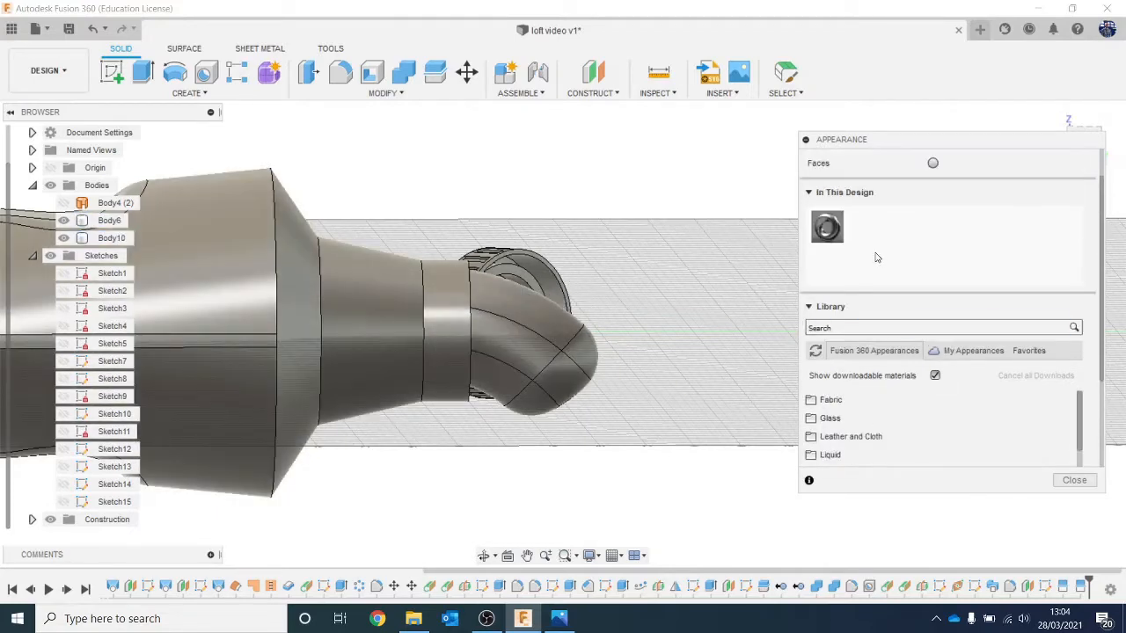
scroll(876, 258, up, 2)
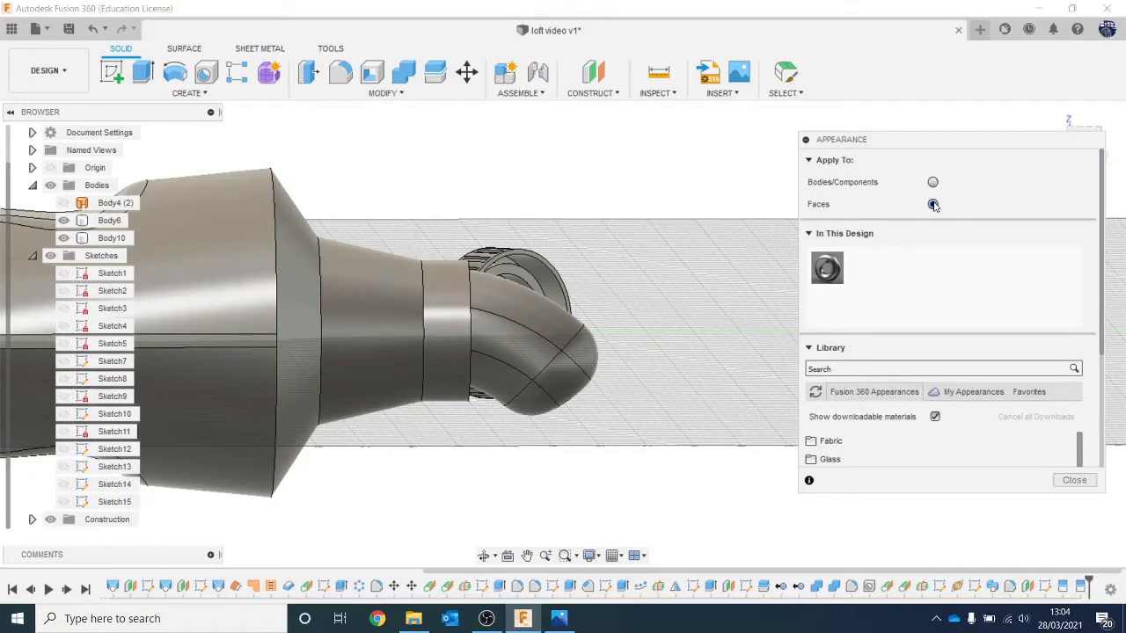
Step: Apply the ABS (White) plastic to the upper toothpaste side face and the upper rounded end face
scroll(921, 299, down, 10)
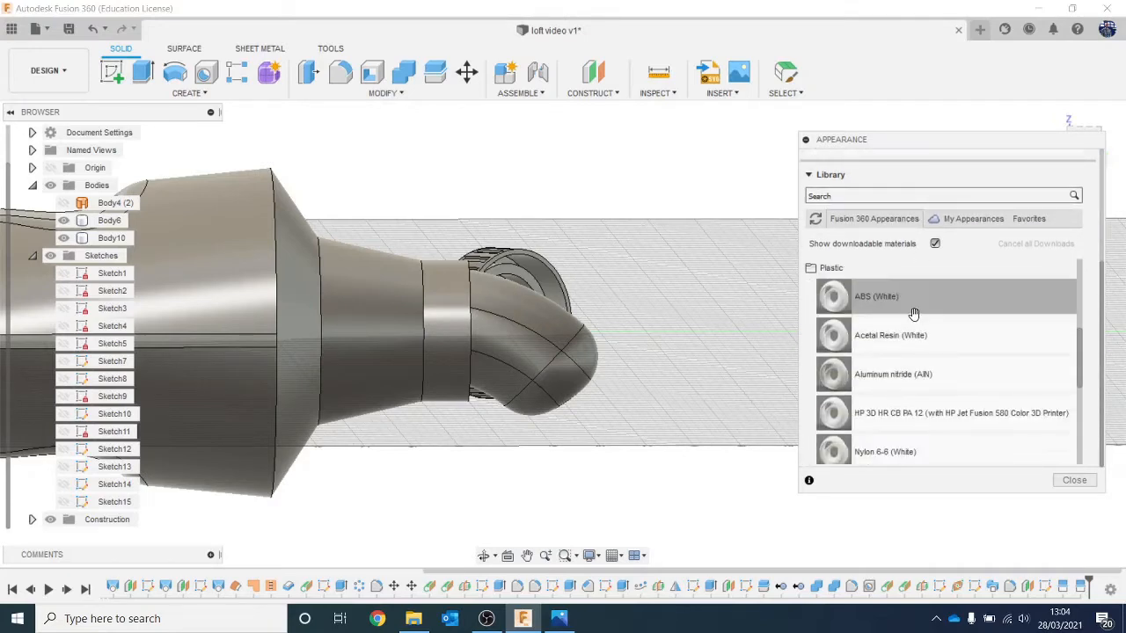
drag(914, 313, 545, 315)
drag(658, 409, 658, 406)
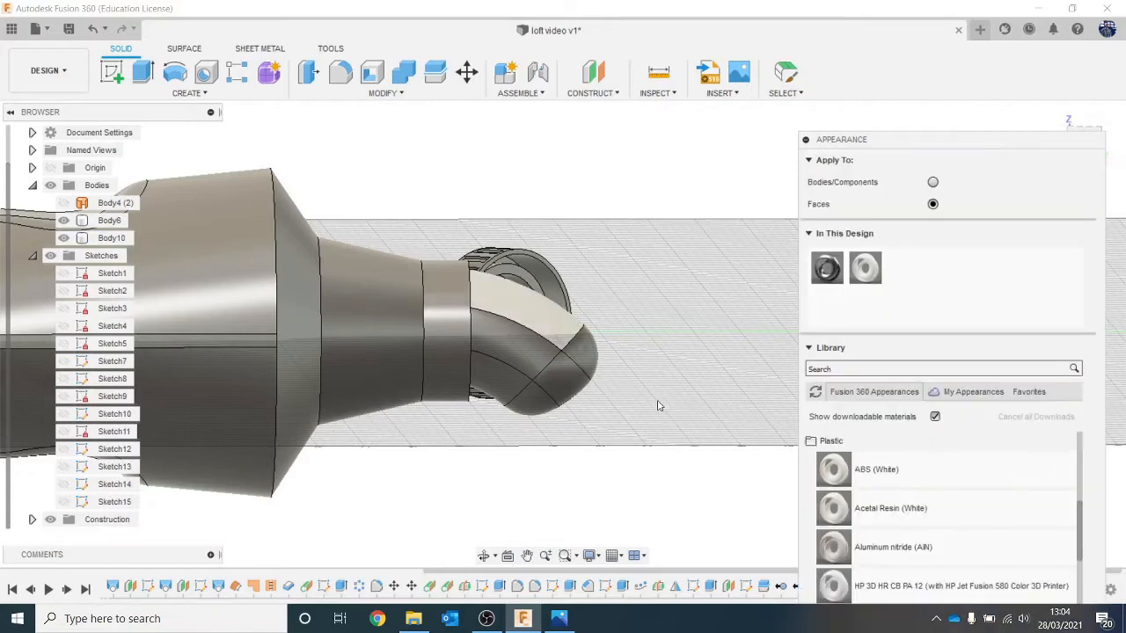
drag(837, 277, 816, 281)
drag(605, 352, 583, 355)
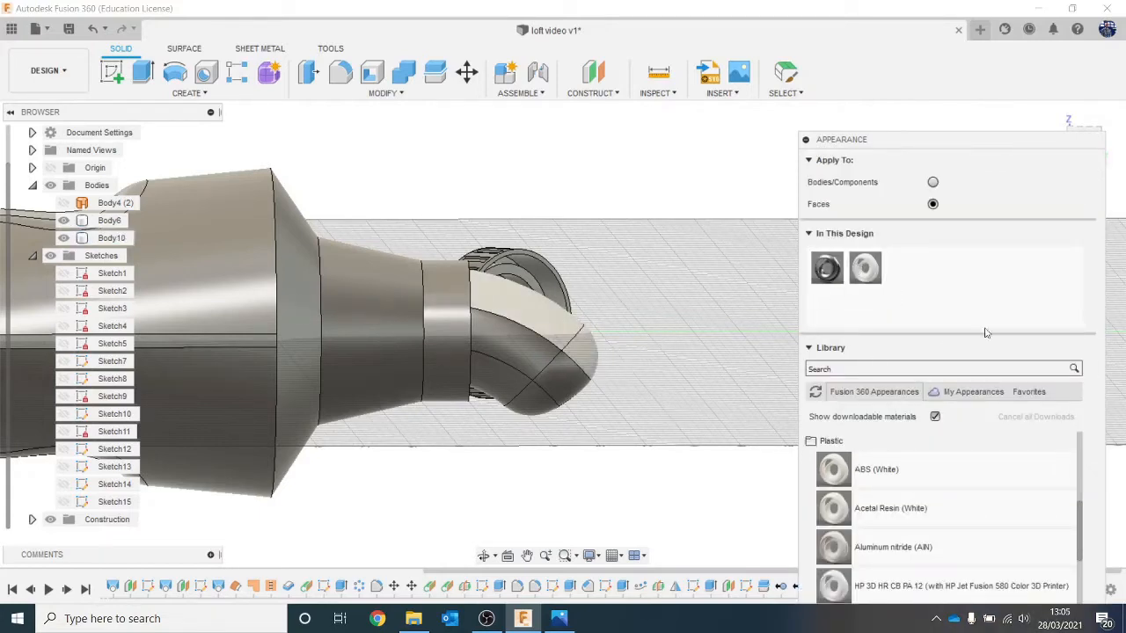
Step: Duplicate the ABS (White) appearance and recolour the copy to mint green, RGB 163, 243, 223
drag(1022, 143, 976, 162)
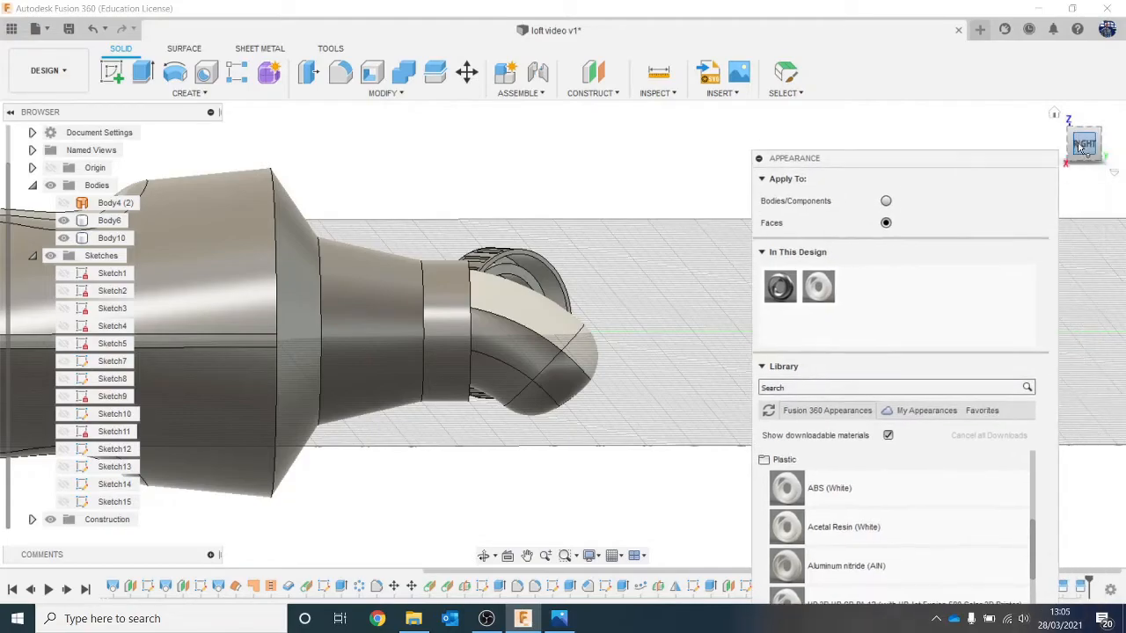
mouse_move(1083, 146)
mouse_down()
mouse_move(1046, 162)
mouse_move(958, 167)
mouse_move(1077, 155)
mouse_move(1065, 151)
mouse_up()
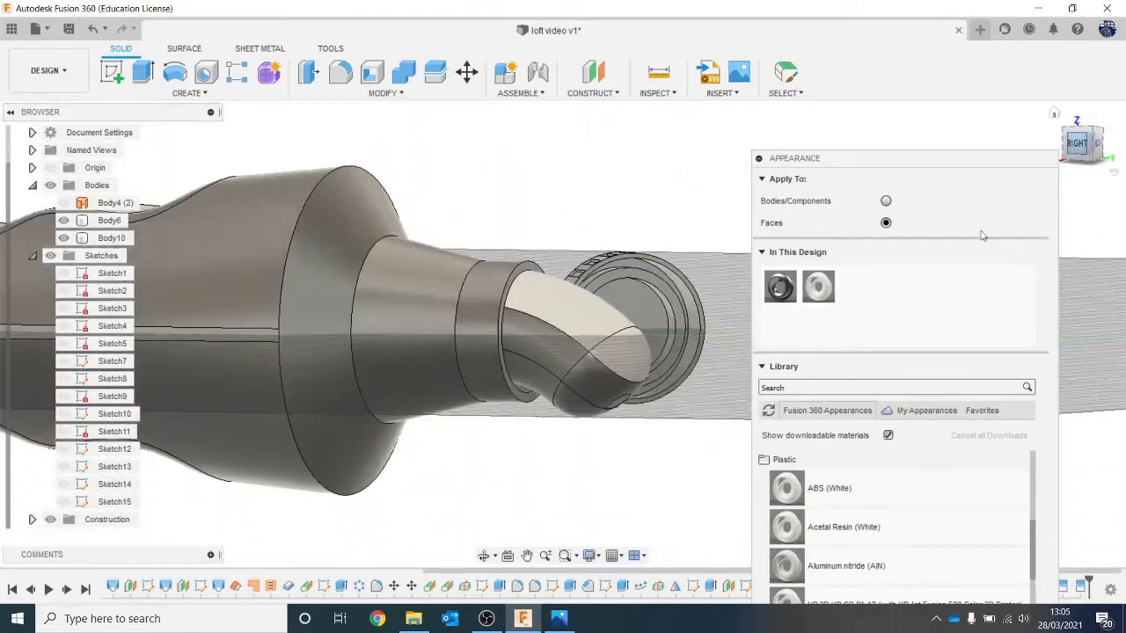
right_click(818, 290)
click(846, 319)
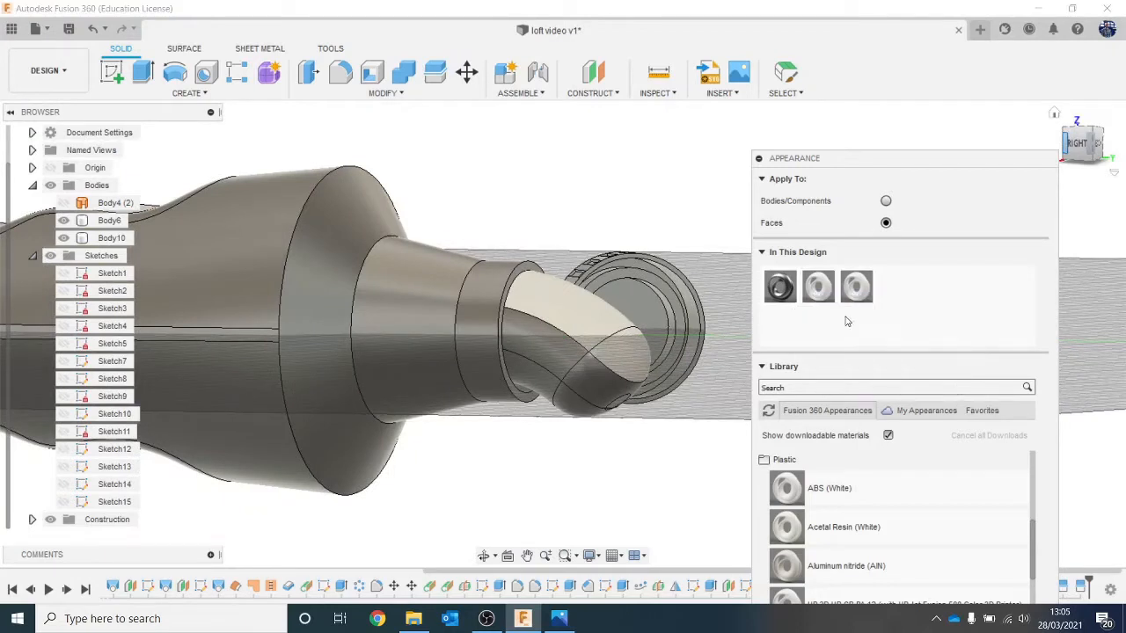
double_click(855, 290)
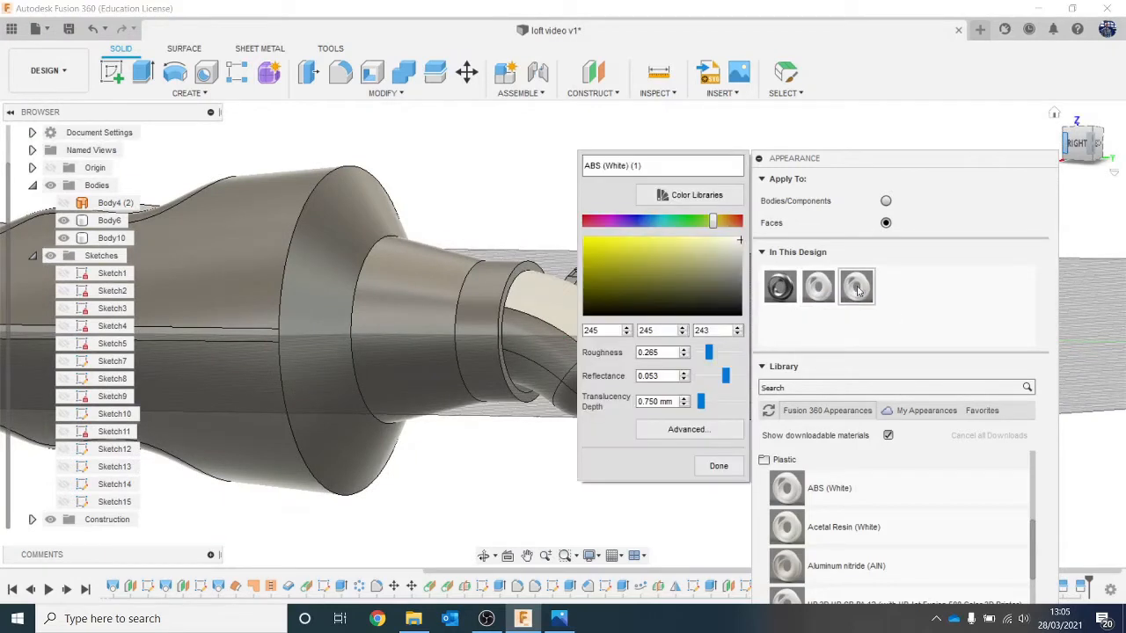
drag(699, 231, 651, 220)
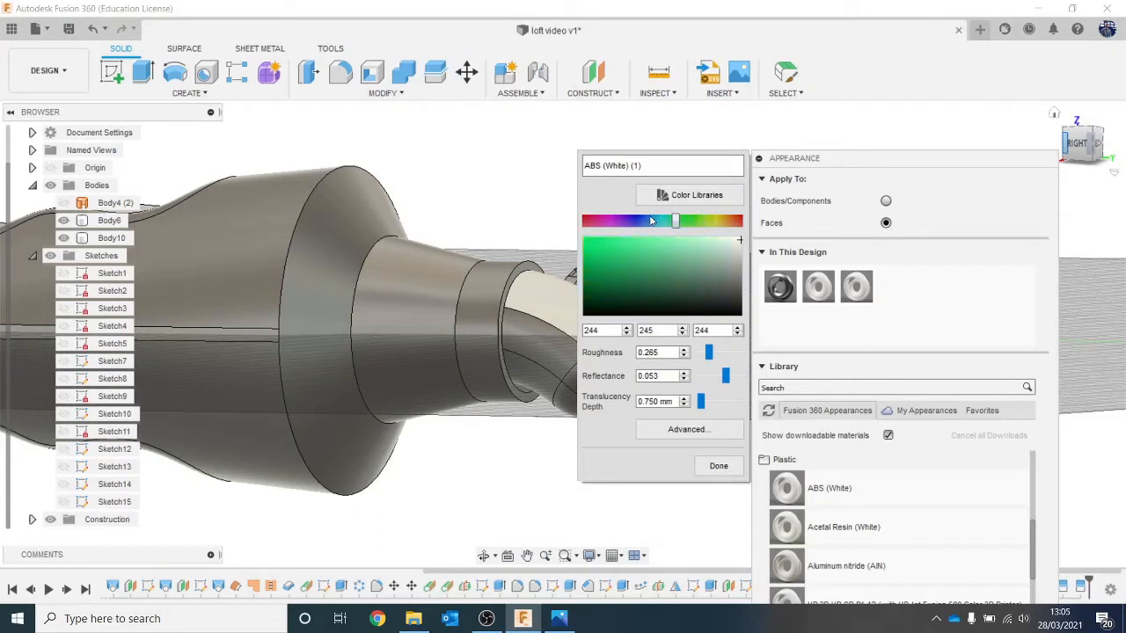
click(718, 466)
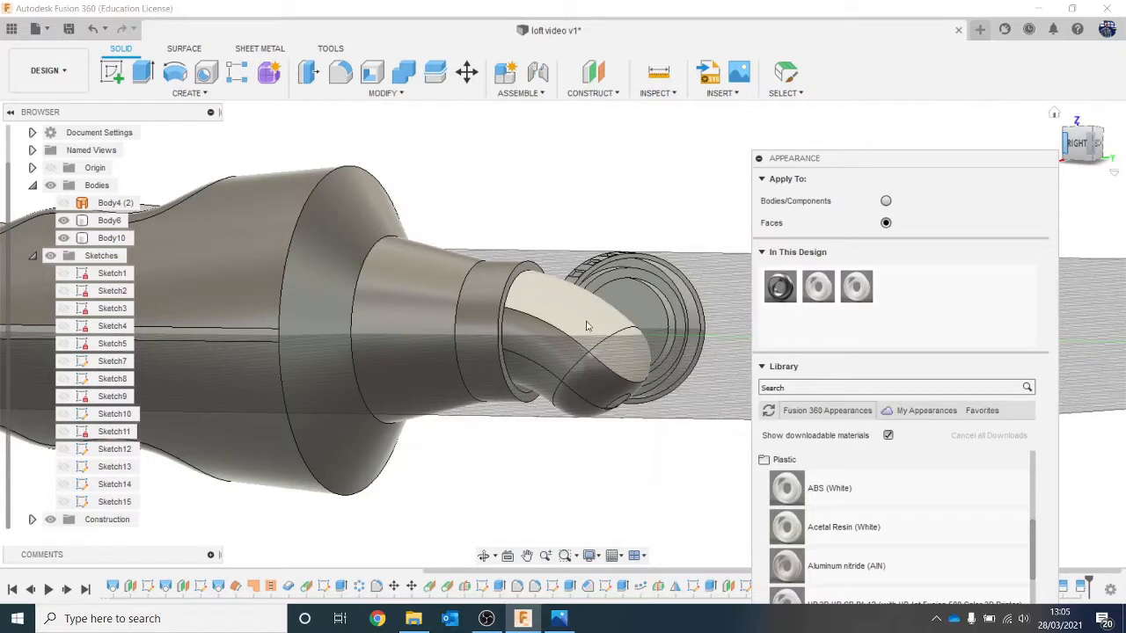
Step: Apply the mint green appearance to the lower toothpaste side face, the lower end face and the lower sliver of the circular tip
drag(856, 286, 725, 337)
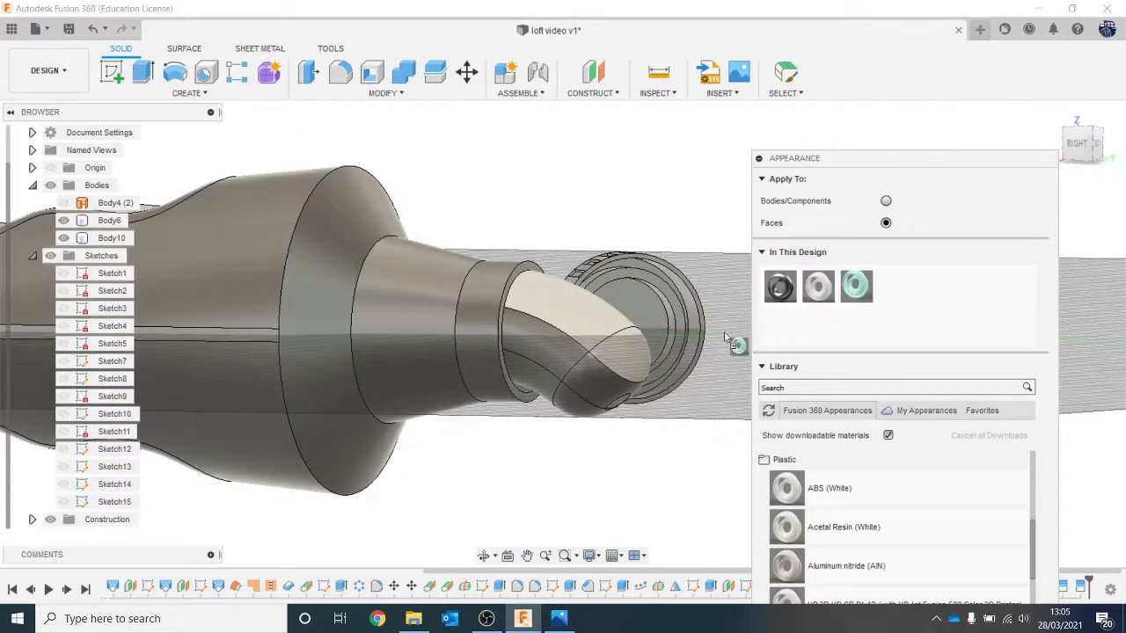
drag(602, 384, 544, 380)
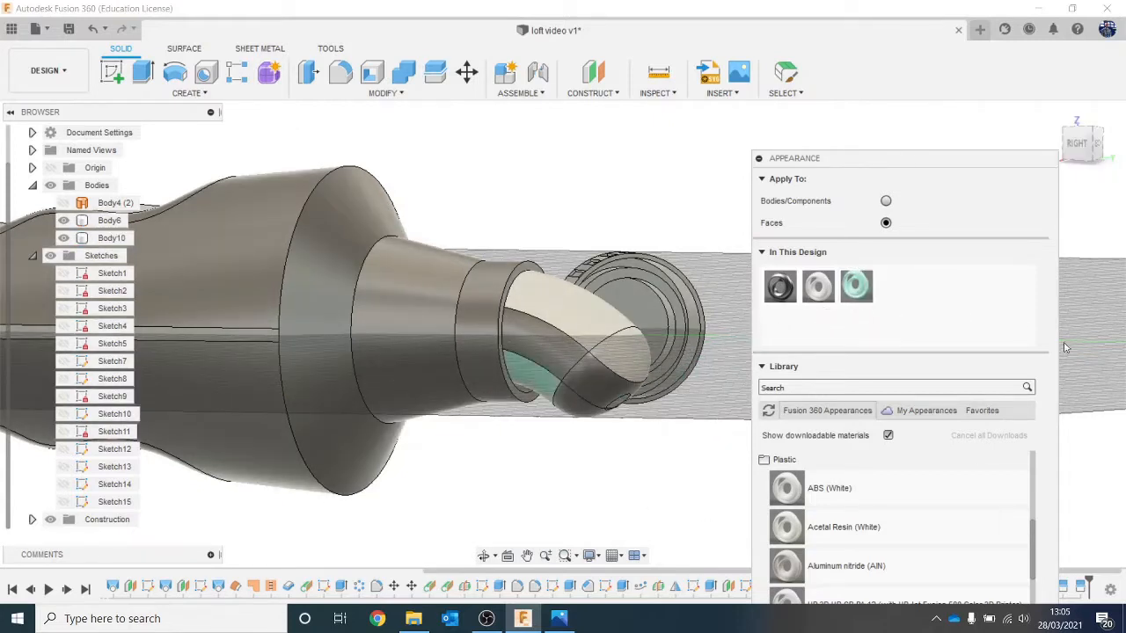
drag(857, 295, 586, 420)
mouse_move(1091, 145)
mouse_down()
mouse_move(1029, 107)
mouse_move(998, 111)
mouse_up()
scroll(653, 397, up, 8)
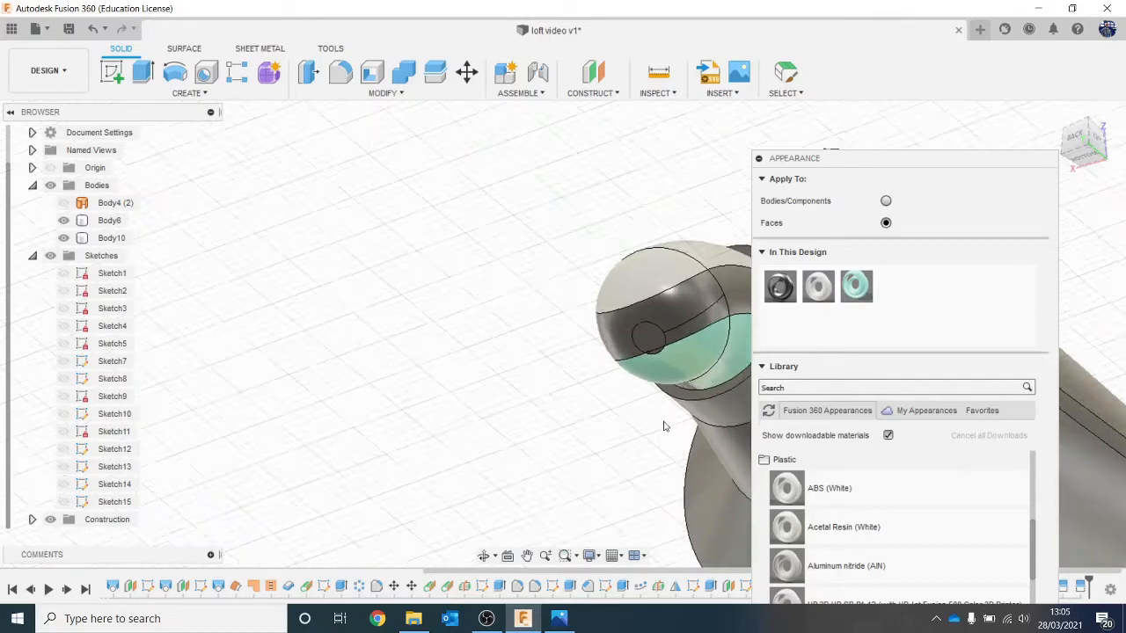
scroll(652, 396, up, 2)
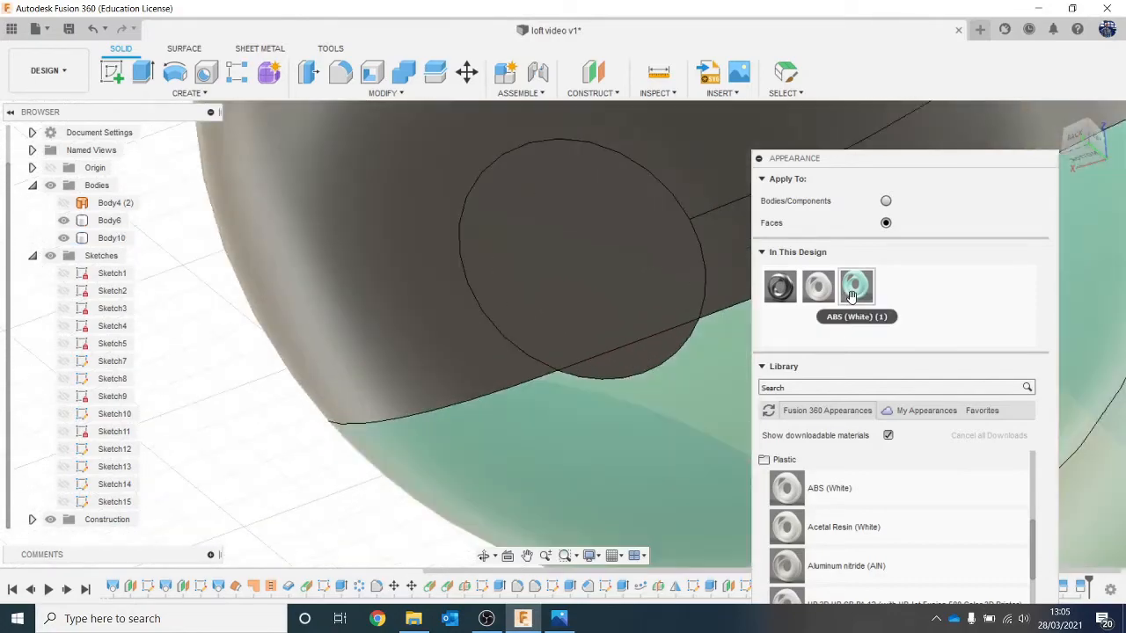
drag(844, 297, 650, 362)
scroll(643, 334, down, 8)
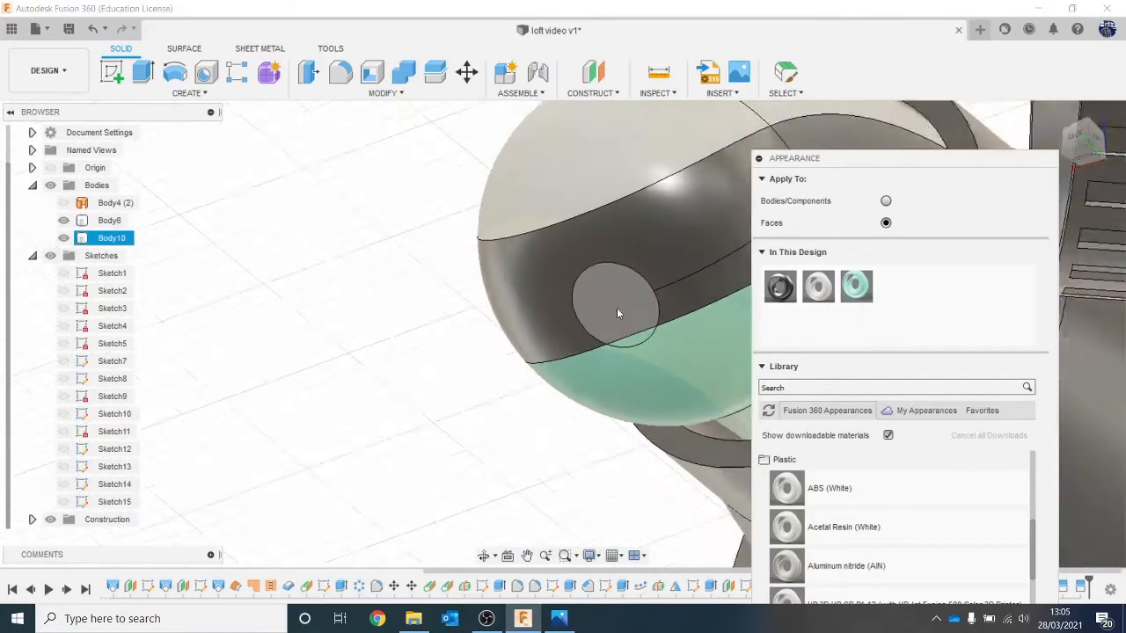
scroll(499, 308, down, 2)
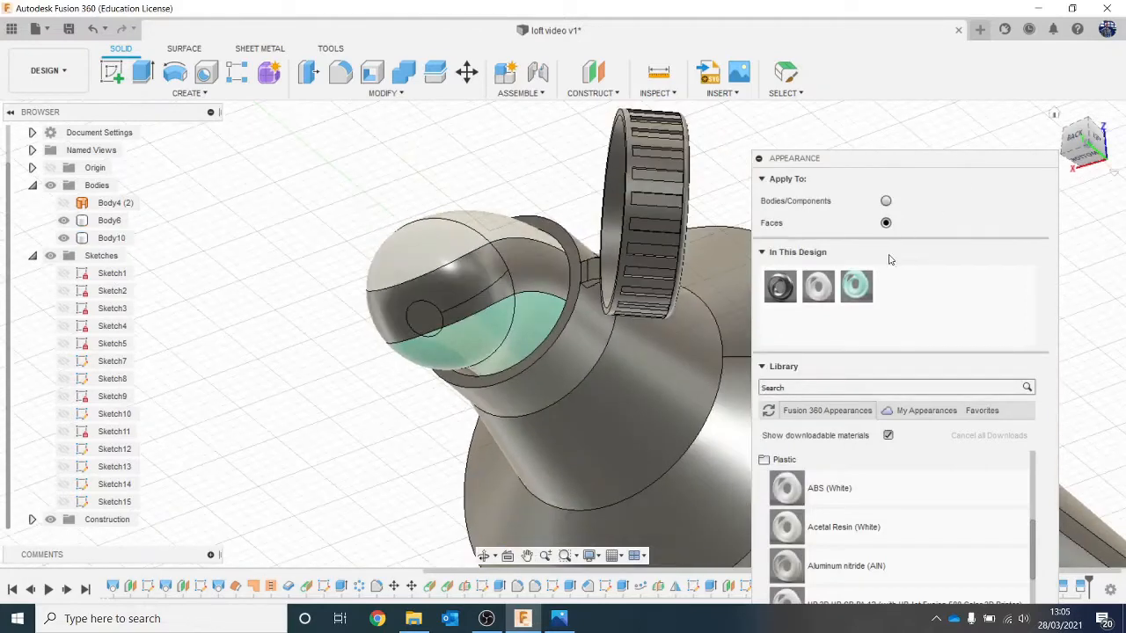
Step: Duplicate the mint green appearance and recolour the copy to light red, RGB 243, 163, 163
right_click(856, 285)
click(880, 309)
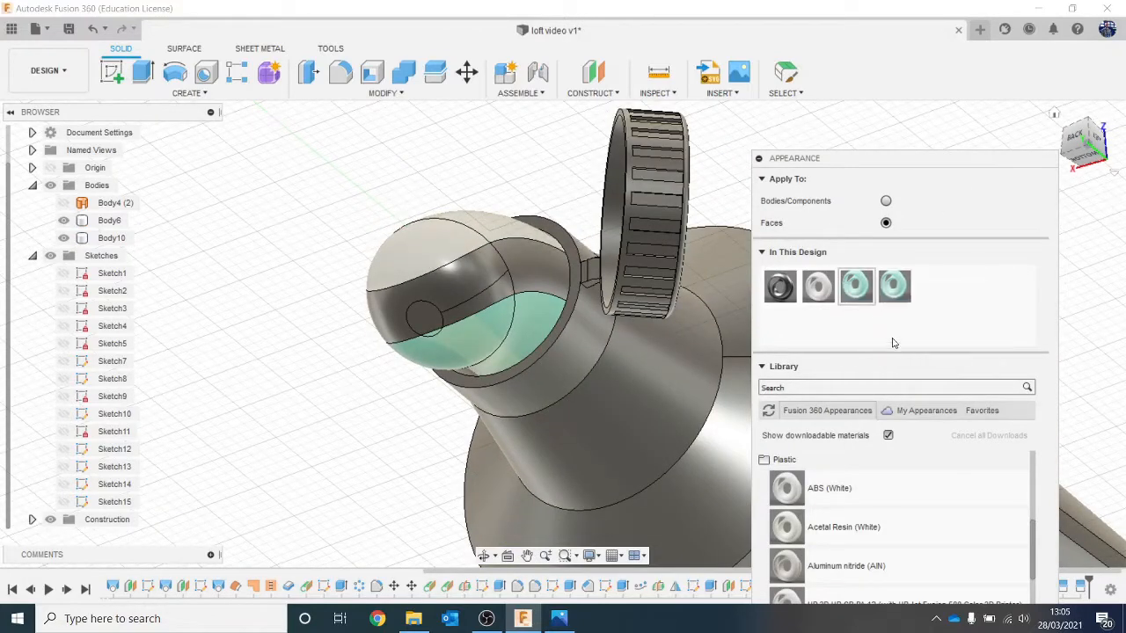
double_click(892, 286)
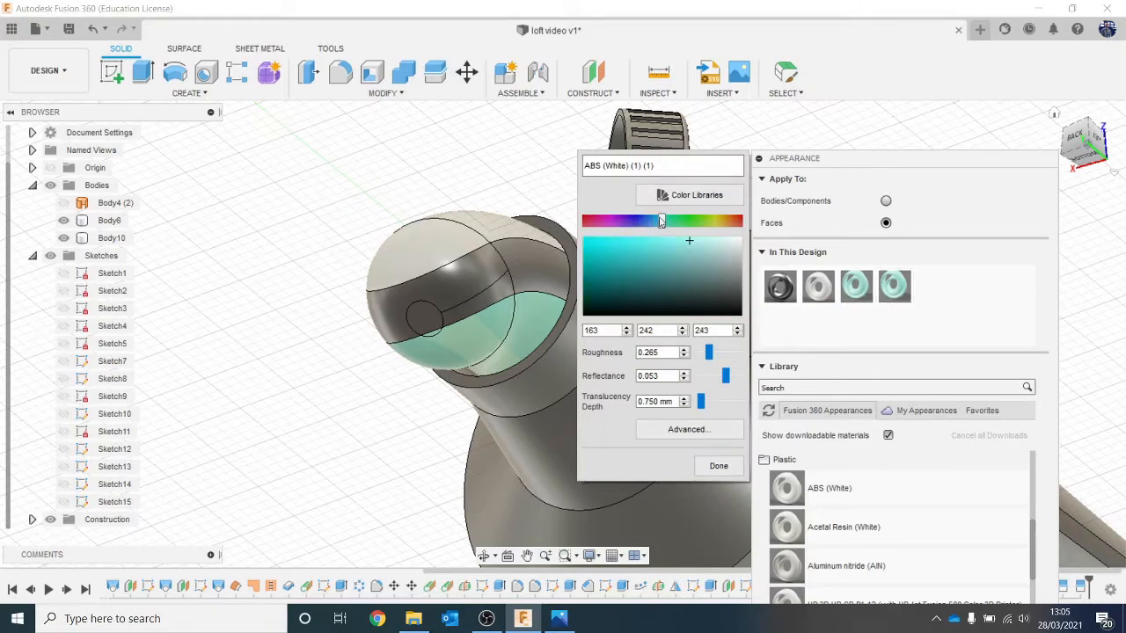
drag(662, 221, 569, 220)
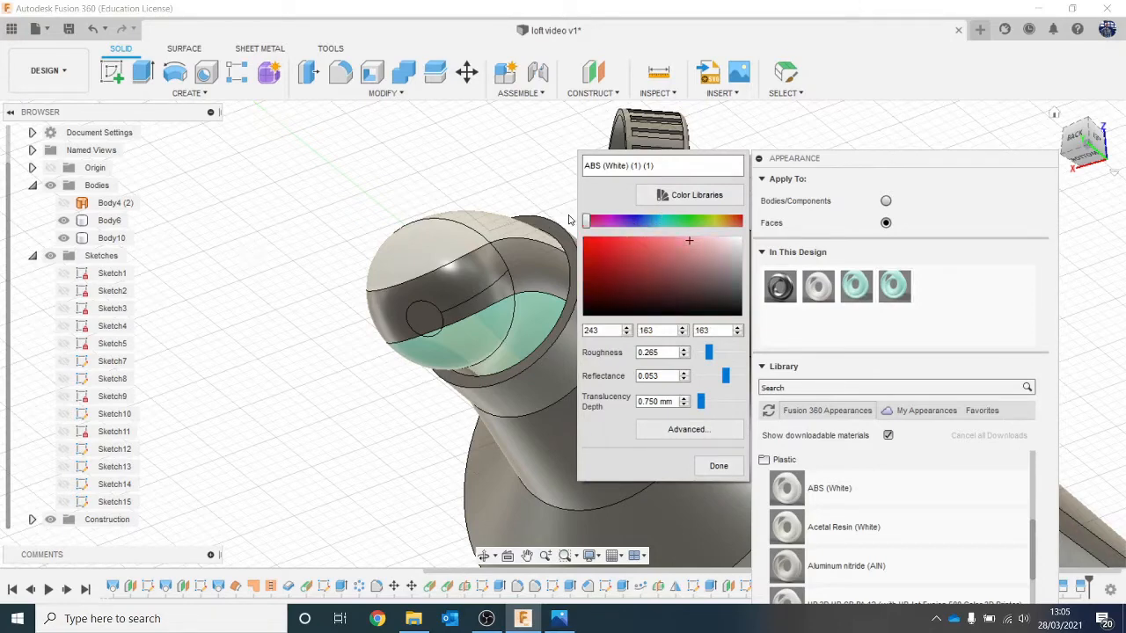
click(718, 466)
Step: Apply the light red appearance to the upper rounded end face and the upper toothpaste side face
drag(885, 294, 407, 255)
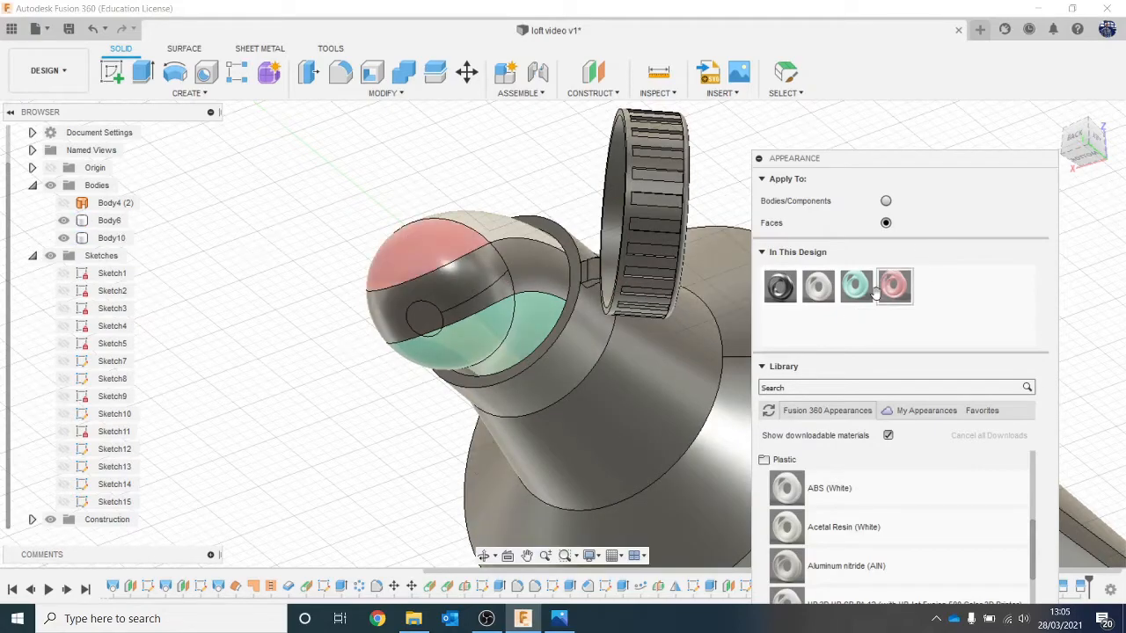
drag(894, 286, 496, 238)
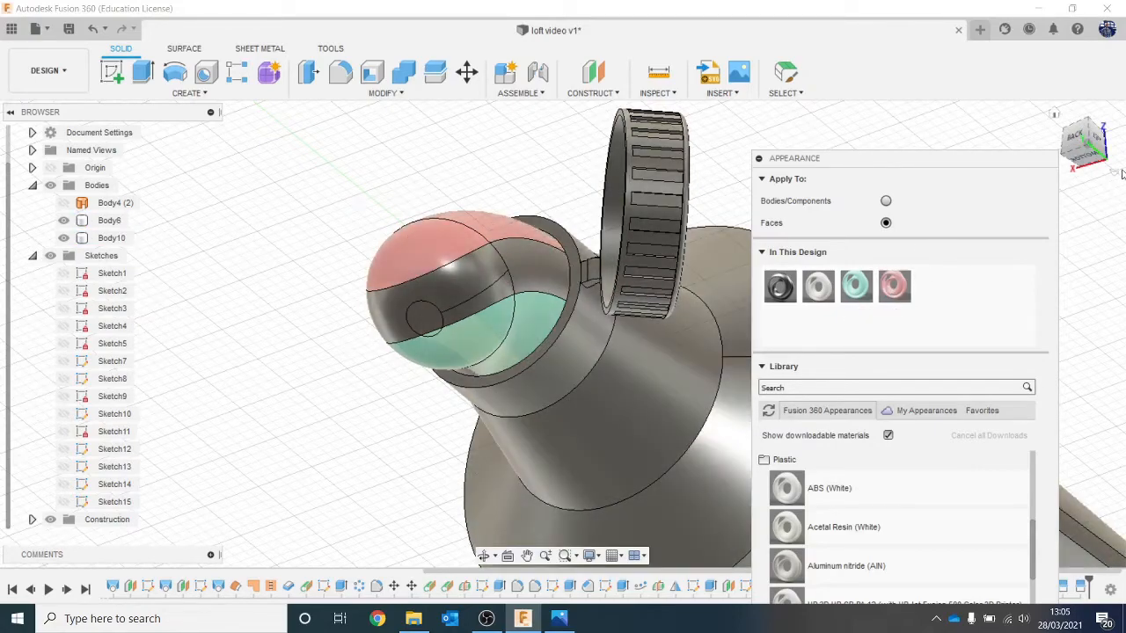
Step: Apply ABS (White) to the middle stripe's side face and its adjoining rounded end face
mouse_move(1084, 139)
mouse_down()
mouse_move(1113, 160)
mouse_move(1110, 152)
mouse_up()
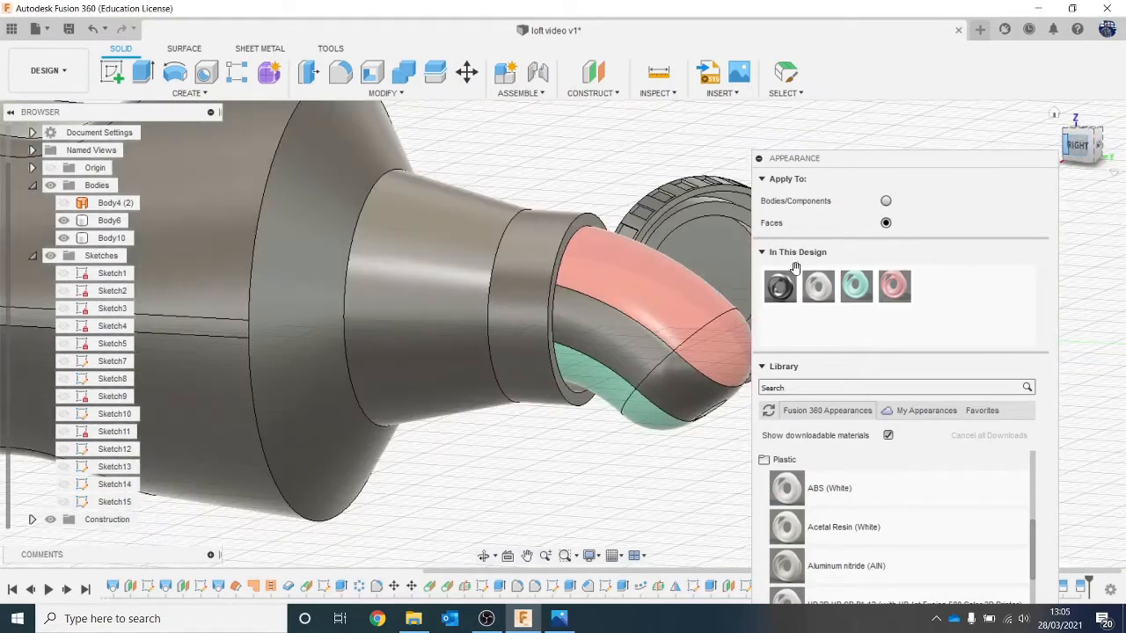
drag(818, 285, 685, 336)
drag(626, 349, 624, 346)
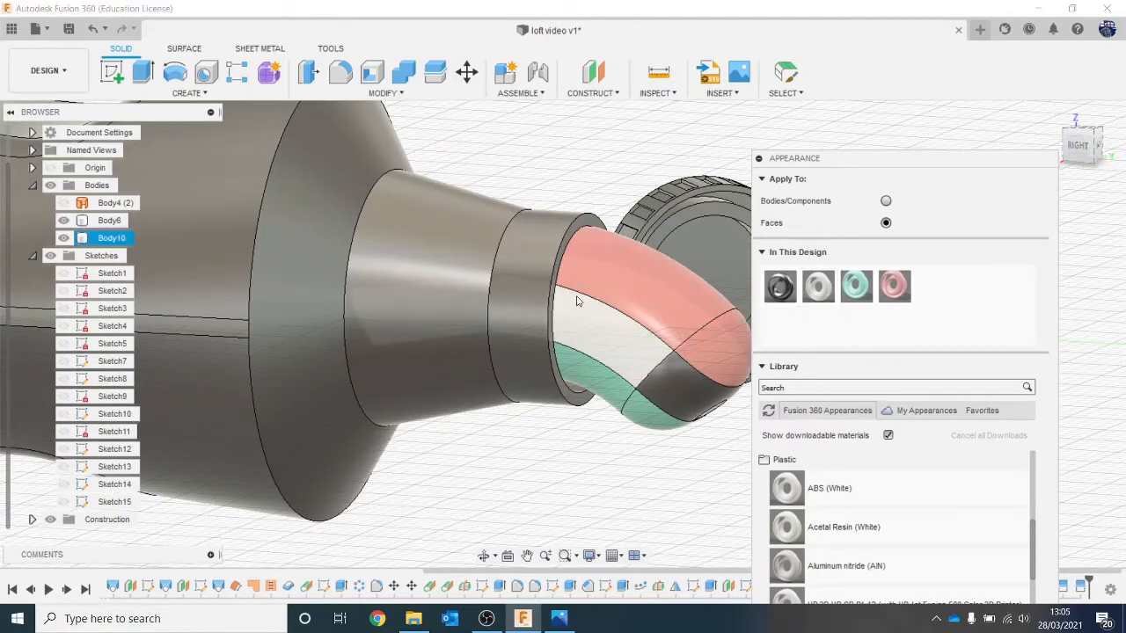
middle_drag(576, 300, 380, 204)
drag(818, 286, 555, 300)
Step: Apply ABS (White) to the circular tip face and the remaining uncoloured middle stripe faces on the other side
drag(1071, 136, 998, 145)
scroll(477, 333, up, 3)
scroll(477, 333, up, 2)
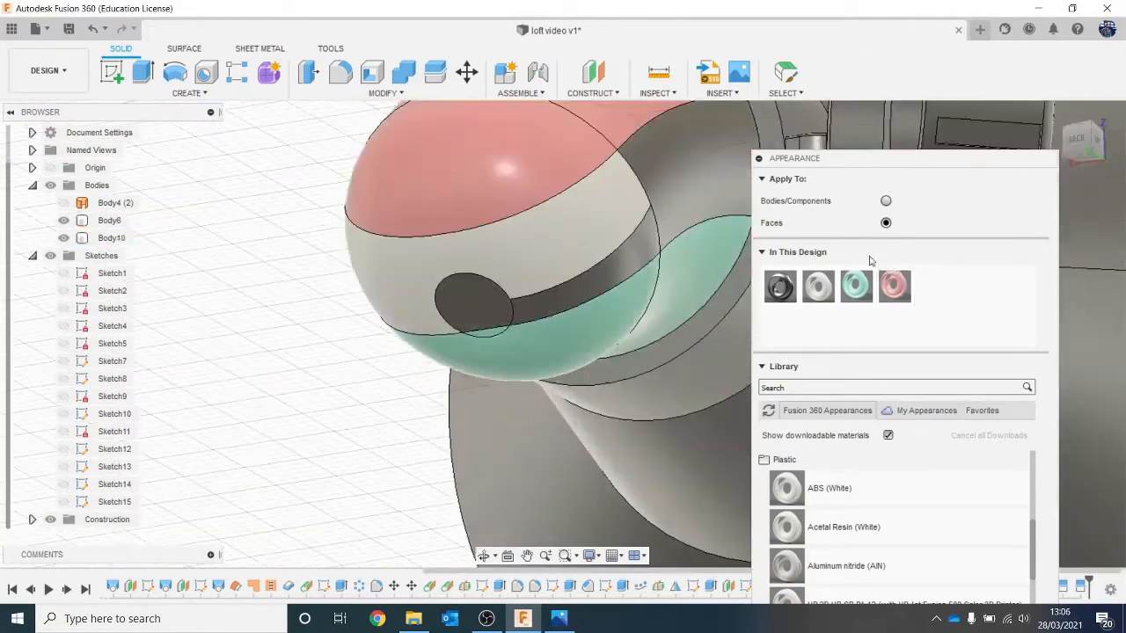
drag(818, 286, 496, 306)
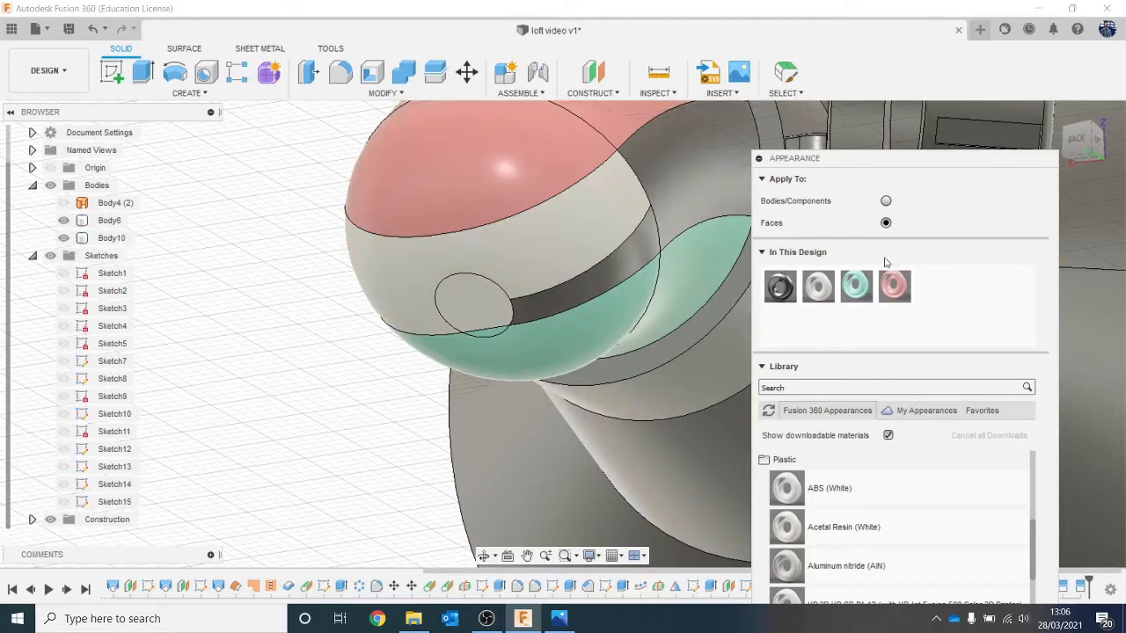
drag(818, 288, 651, 268)
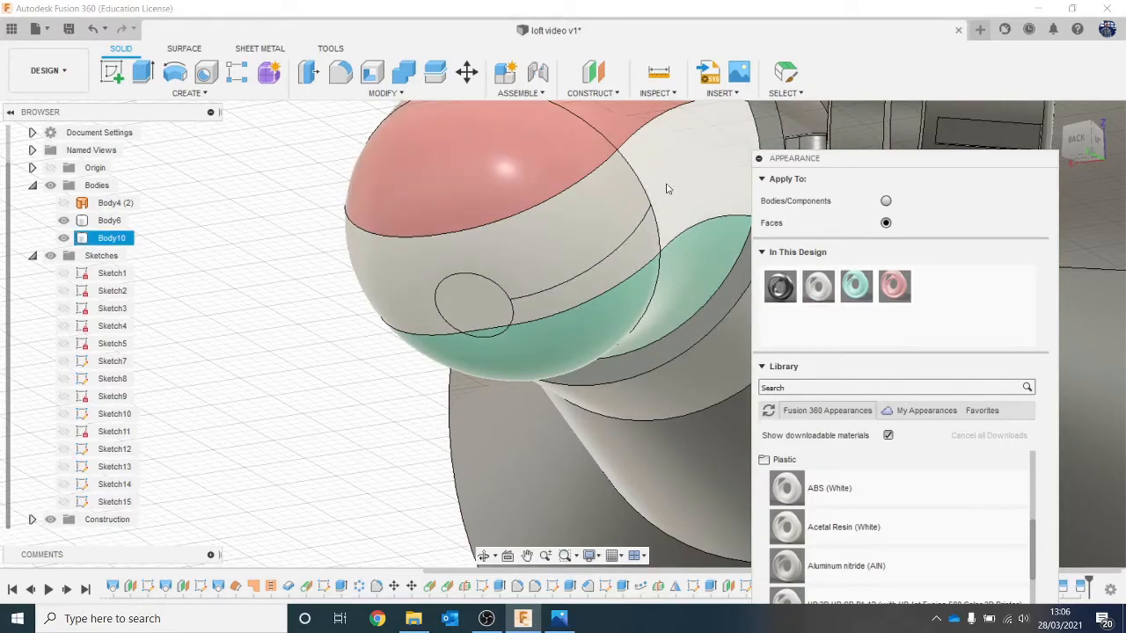
scroll(621, 164, down, 2)
scroll(621, 164, down, 2)
middle_drag(574, 195, 466, 229)
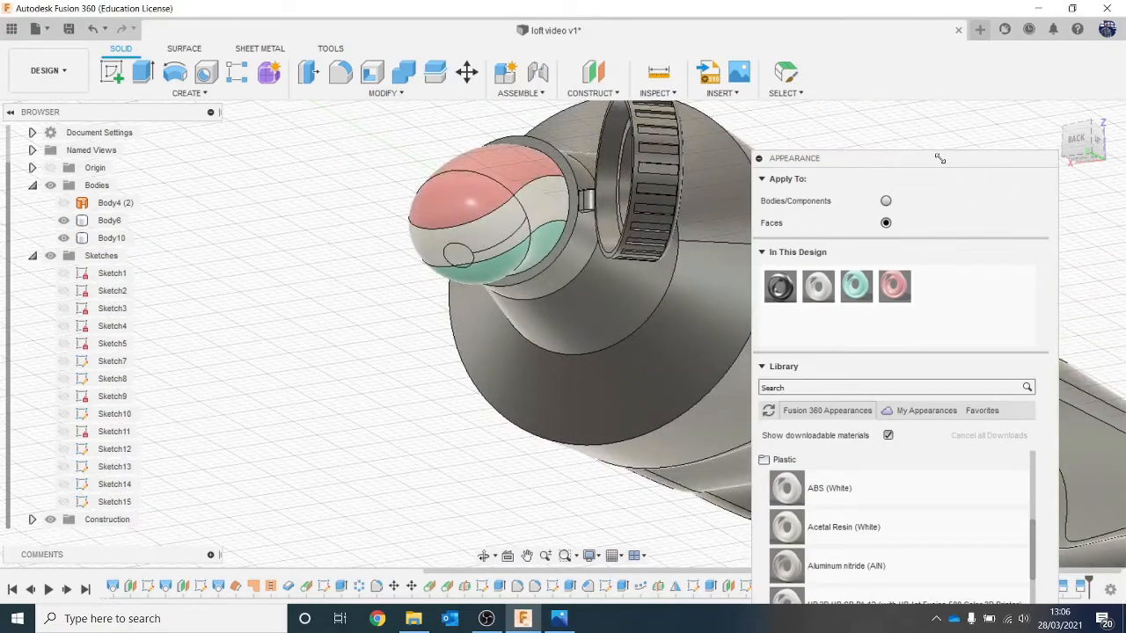
Step: Finish assigning the toothpaste colours and close the appearance settings
drag(940, 159, 928, 63)
click(1014, 578)
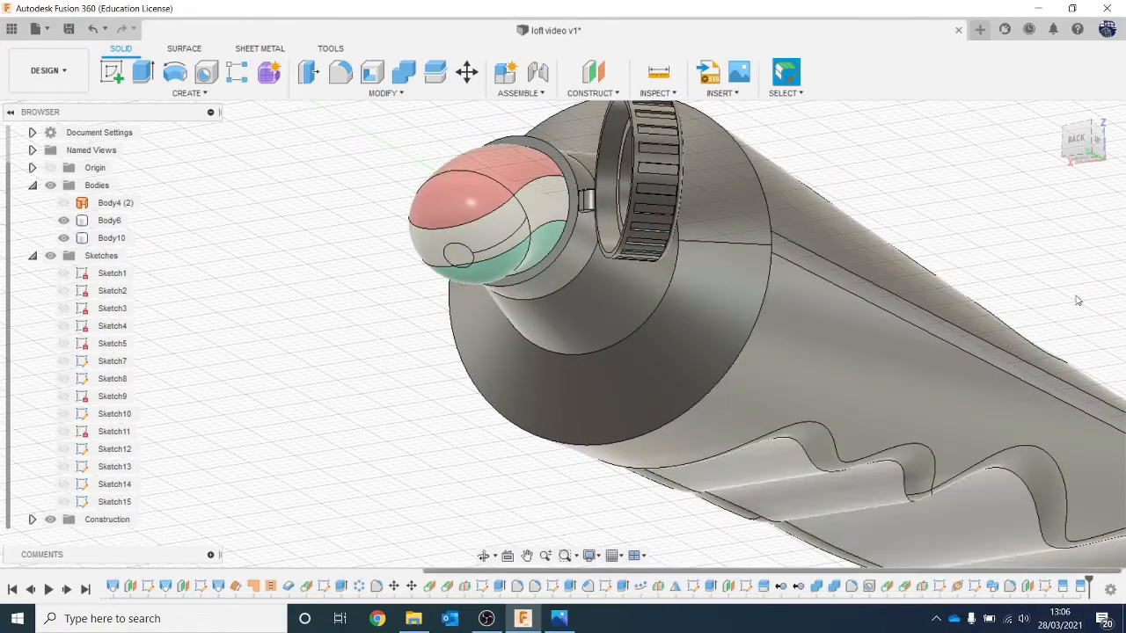
shift+middle_drag(561, 326, 852, 213)
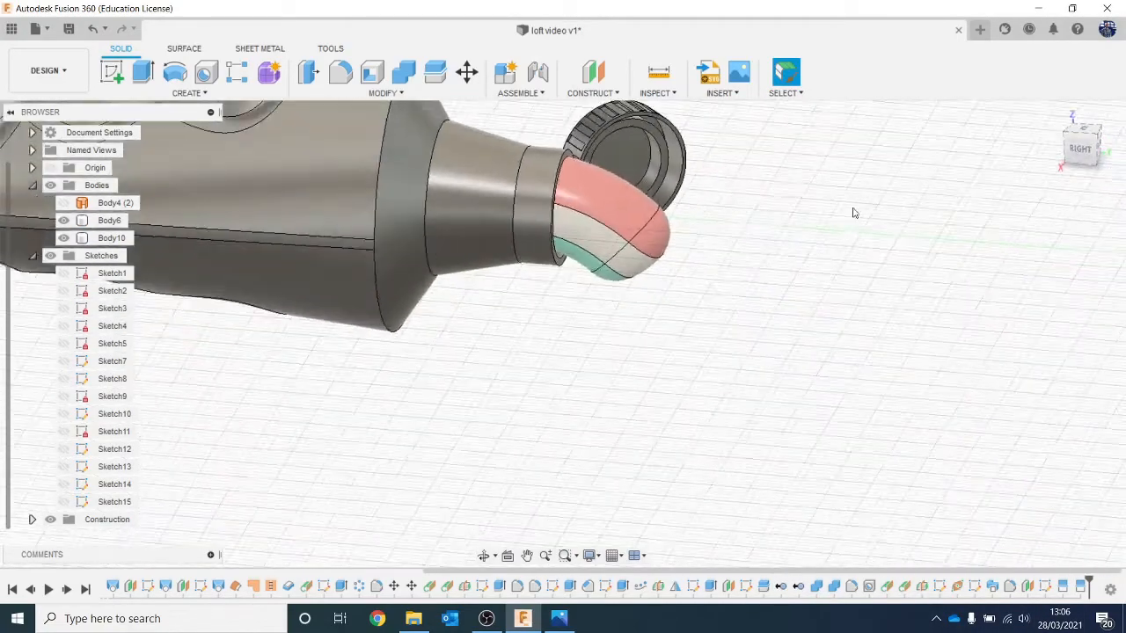
scroll(831, 211, down, 5)
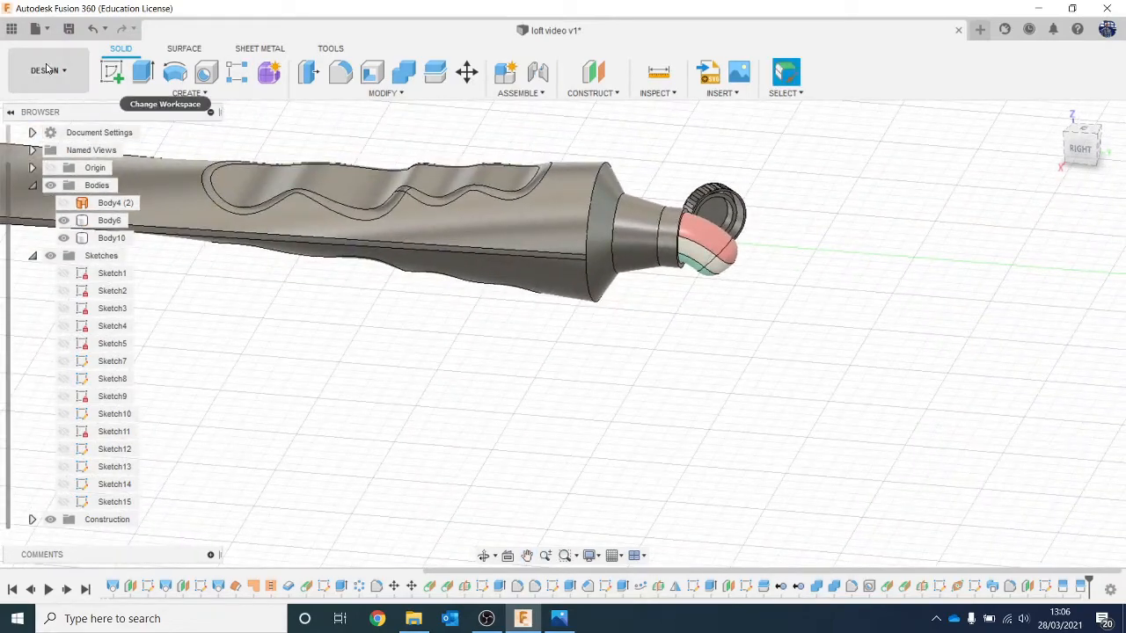
Step: Preview the coloured tube in the Render workspace and return to the Design workspace
click(47, 70)
click(36, 156)
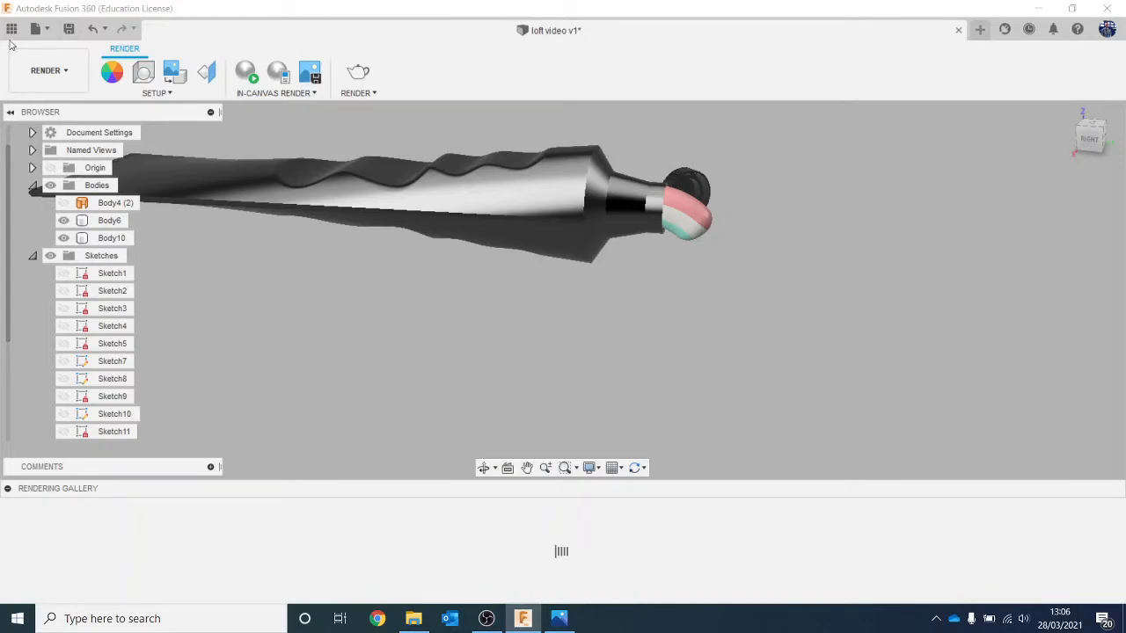
click(47, 69)
click(35, 106)
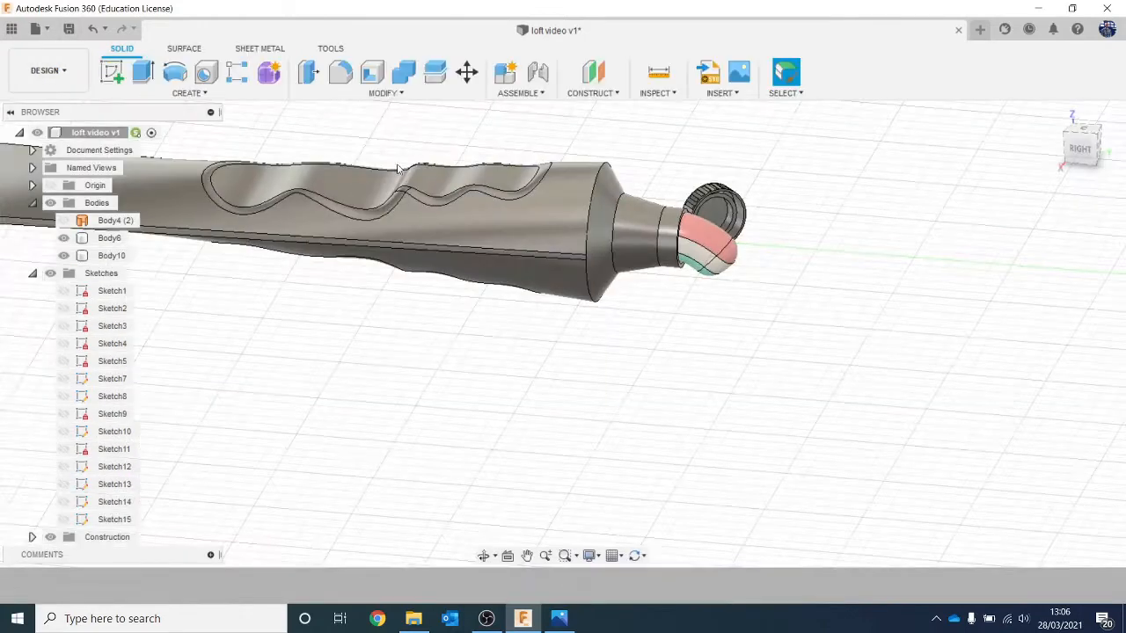
Step: View the whole tube from above and check the label layout on the Colgate reference photo
scroll(404, 167, down, 3)
middle_drag(442, 158, 788, 266)
middle_drag(937, 275, 890, 242)
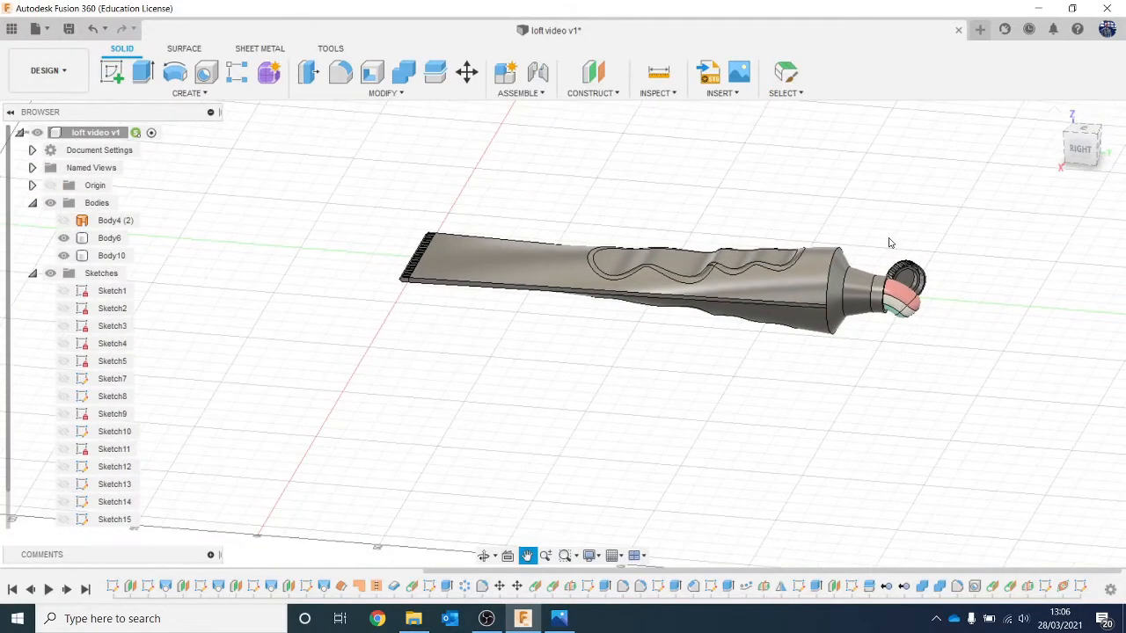
drag(1083, 144, 1088, 171)
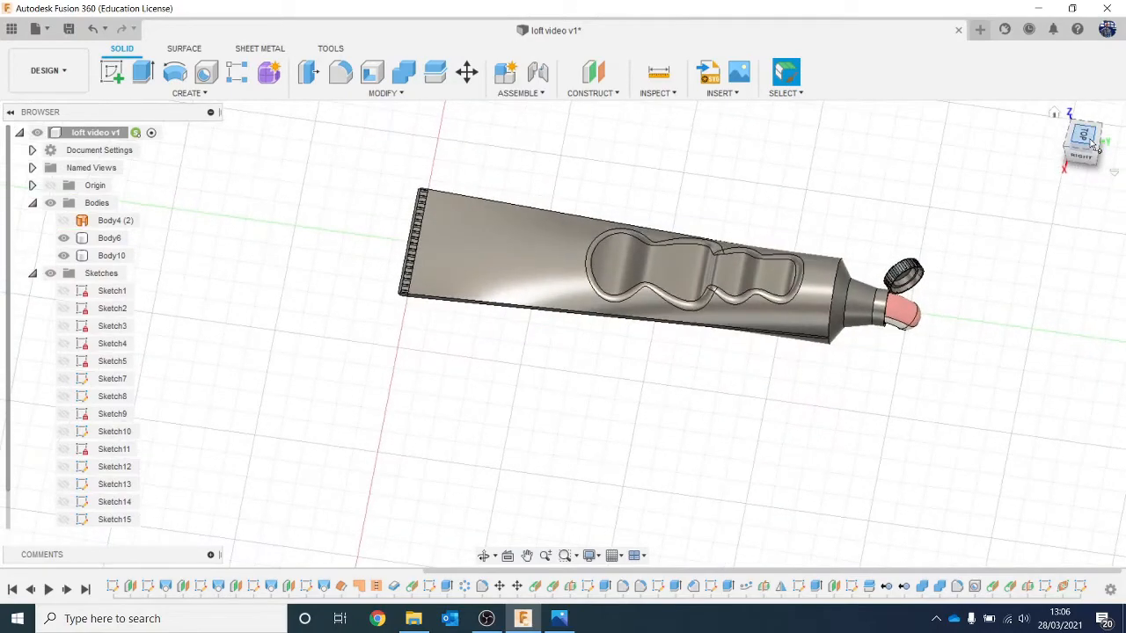
click(1085, 142)
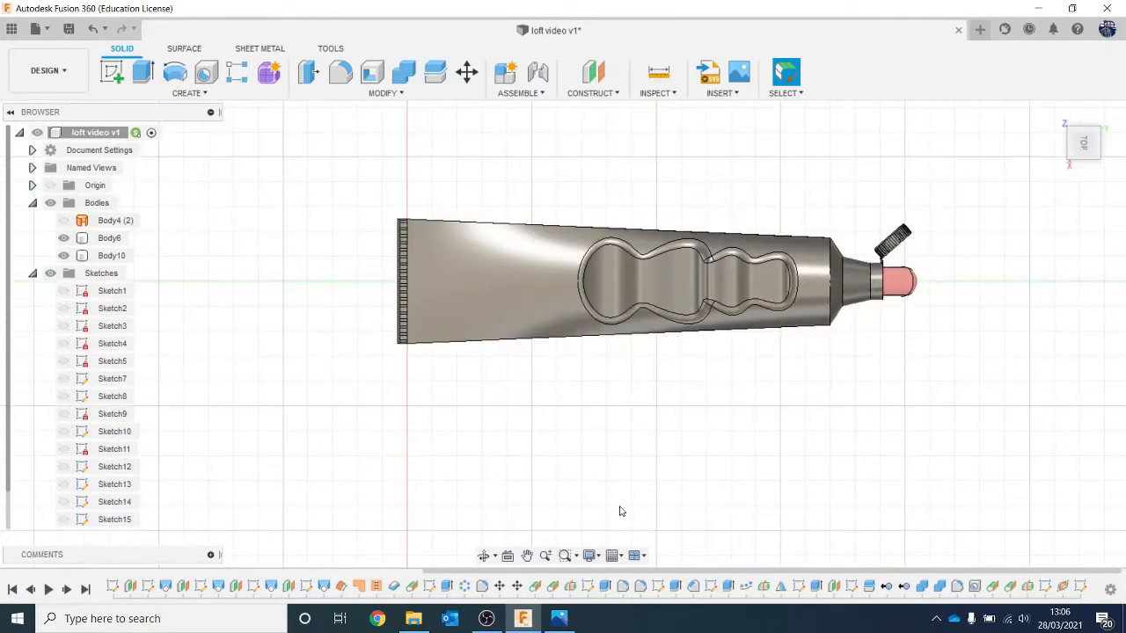
click(559, 618)
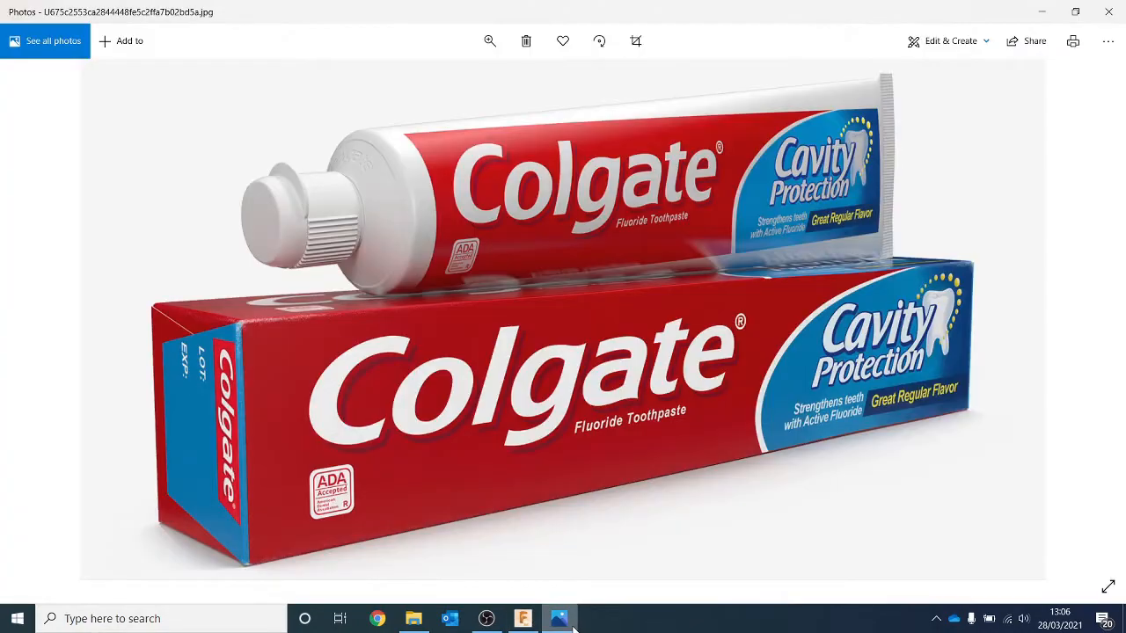
click(1041, 11)
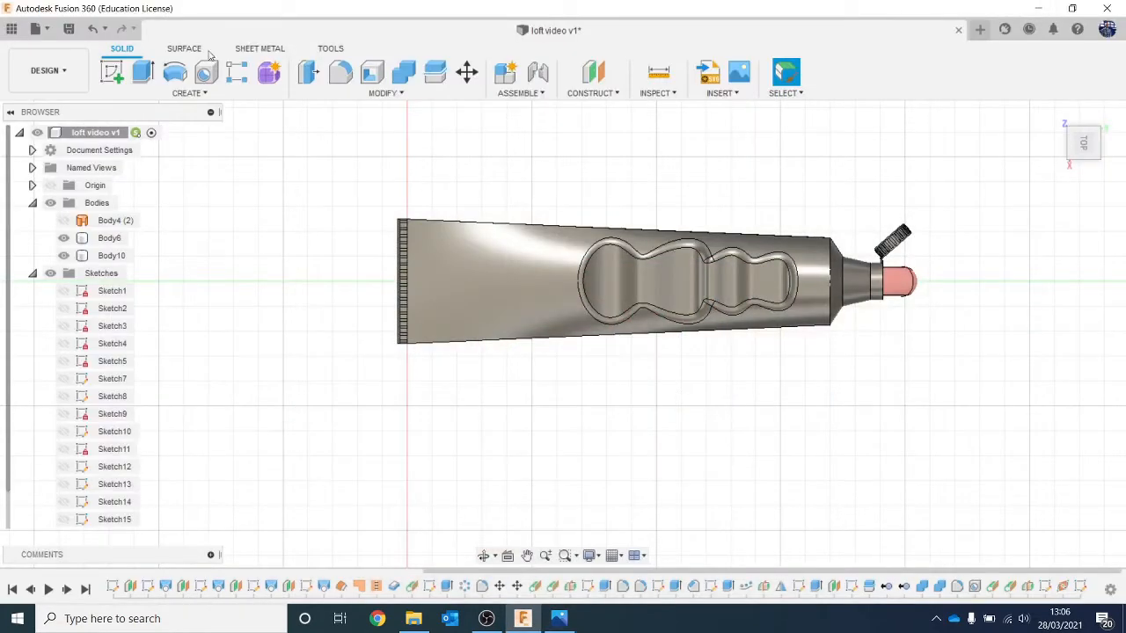
Step: Start a new sketch on the horizontal XY origin plane running through the tube
click(113, 70)
click(453, 327)
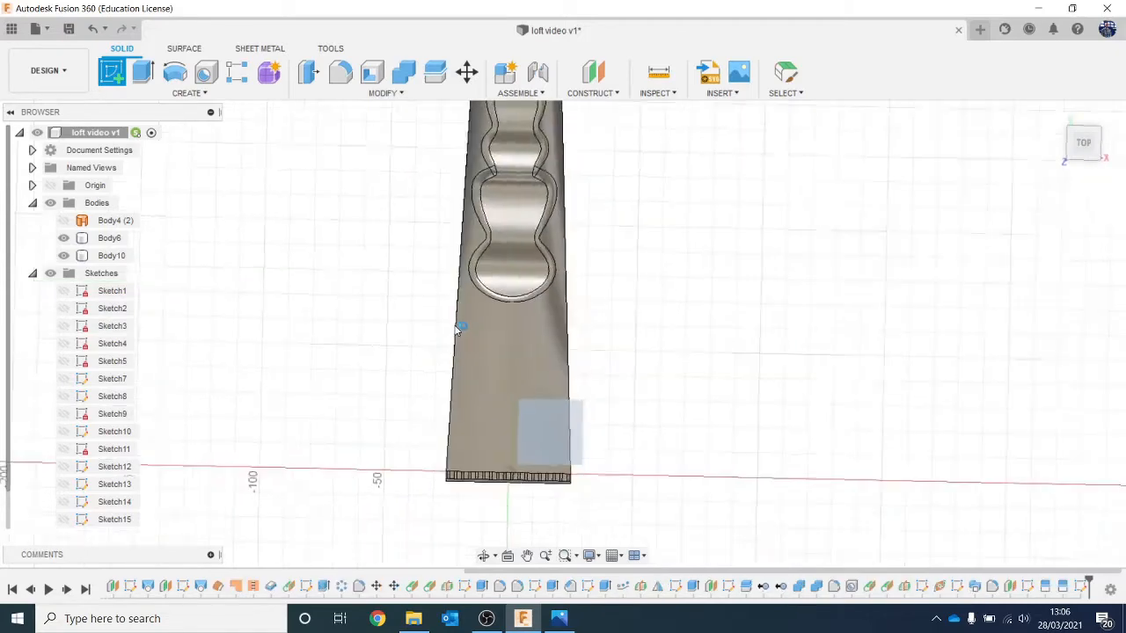
click(1117, 132)
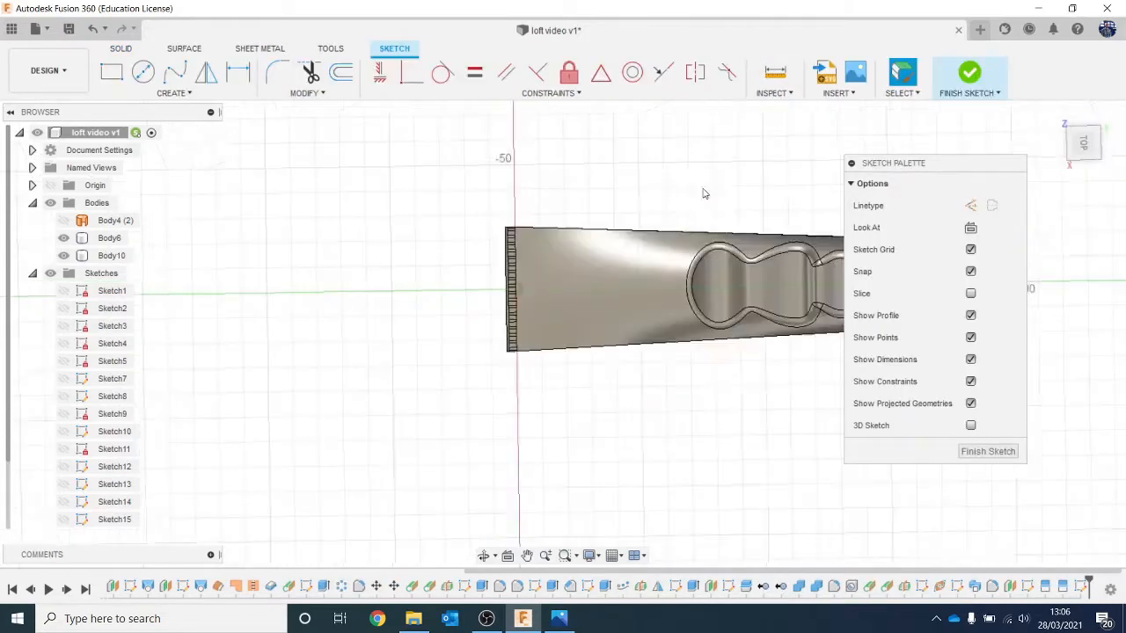
scroll(455, 205, down, 5)
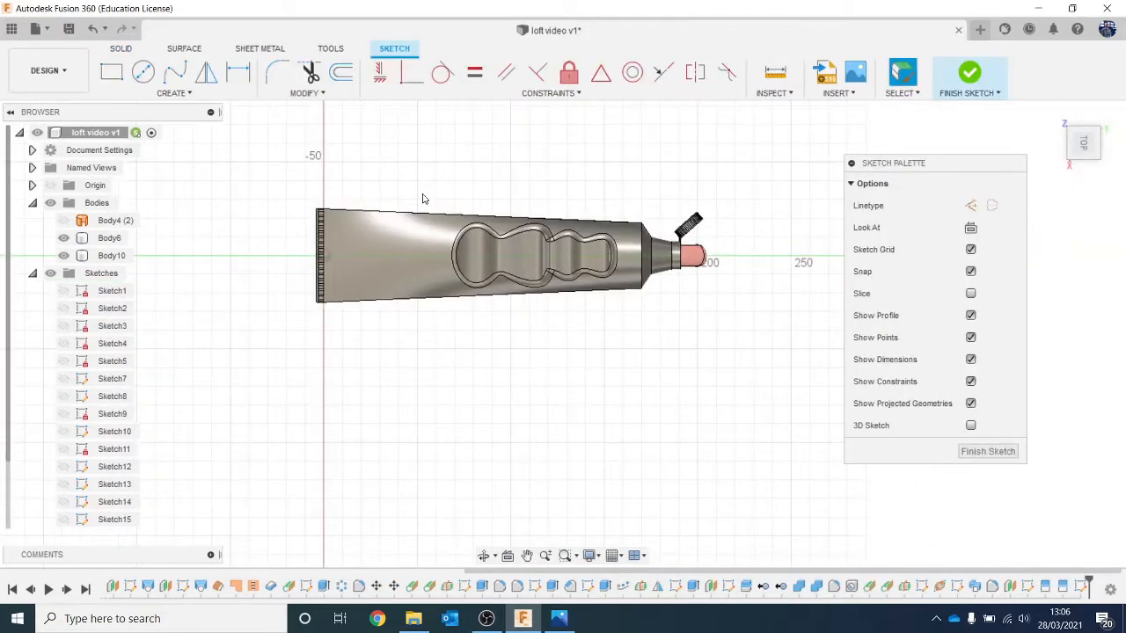
scroll(422, 199, up, 1)
Step: Sketch a three-point arc diagonally across the tube's crimped-end half and adjust it to a radius of about 111 mm
click(173, 92)
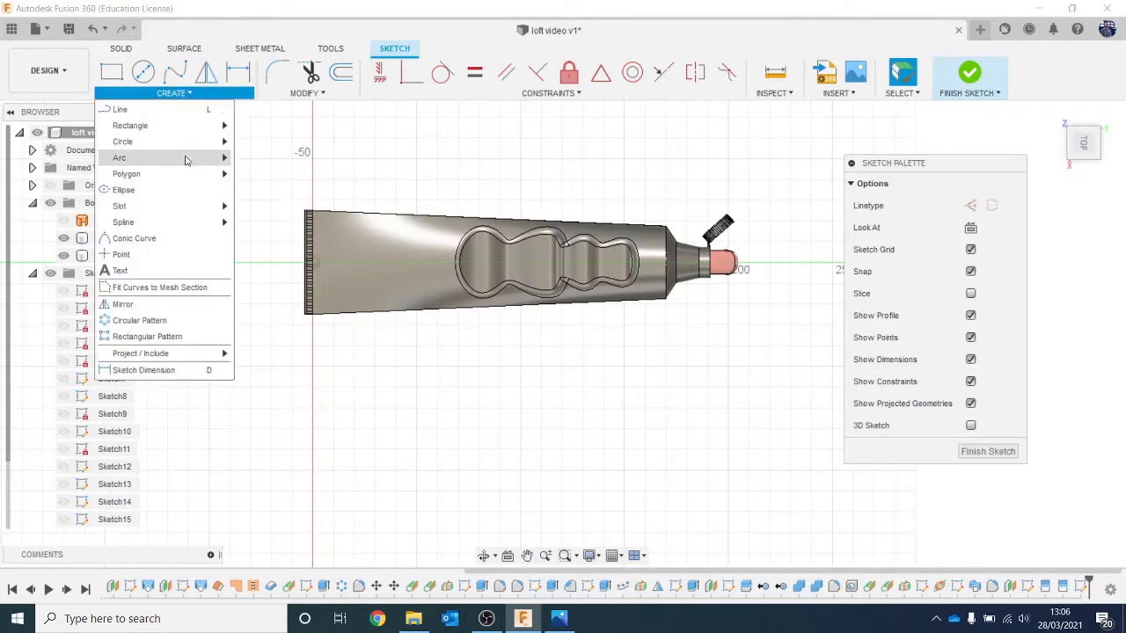
mouse_move(186, 160)
click(263, 174)
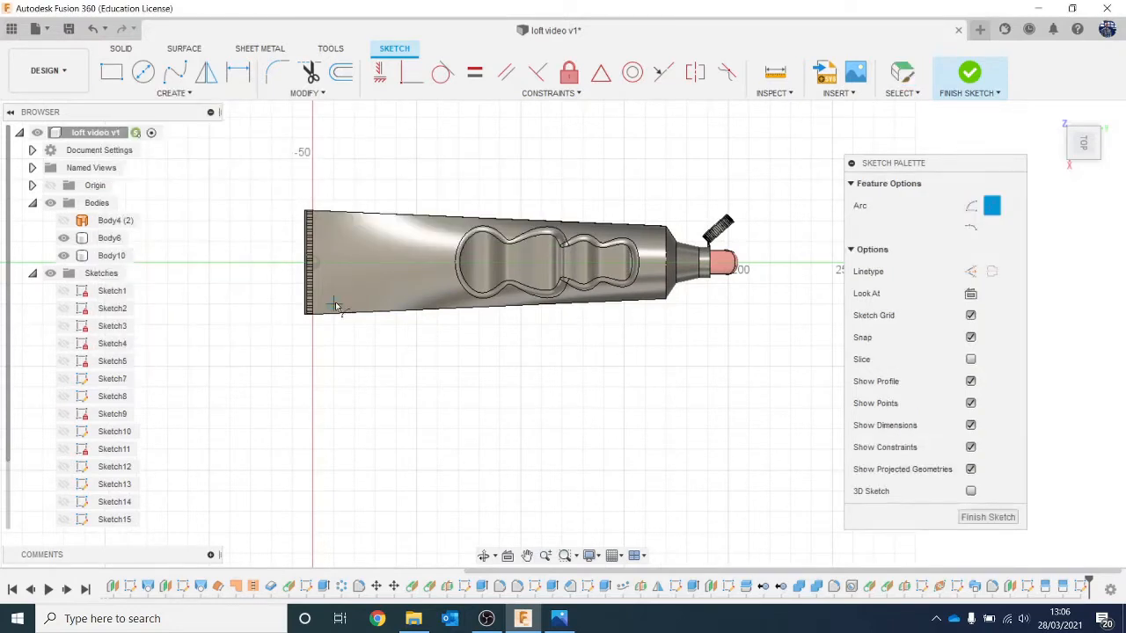
click(321, 336)
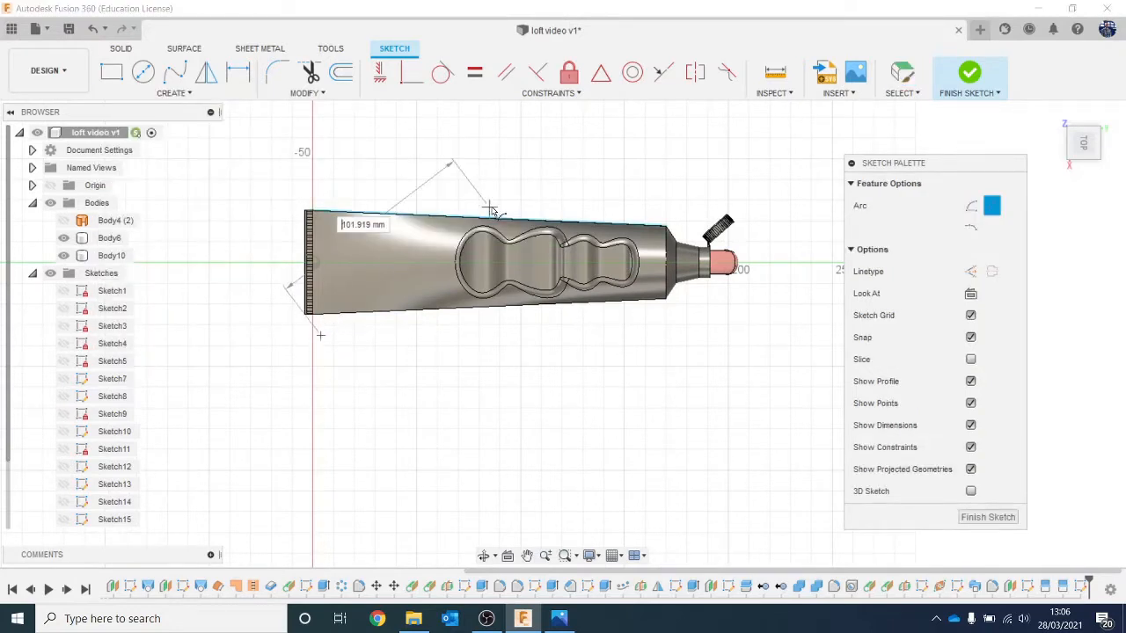
click(521, 179)
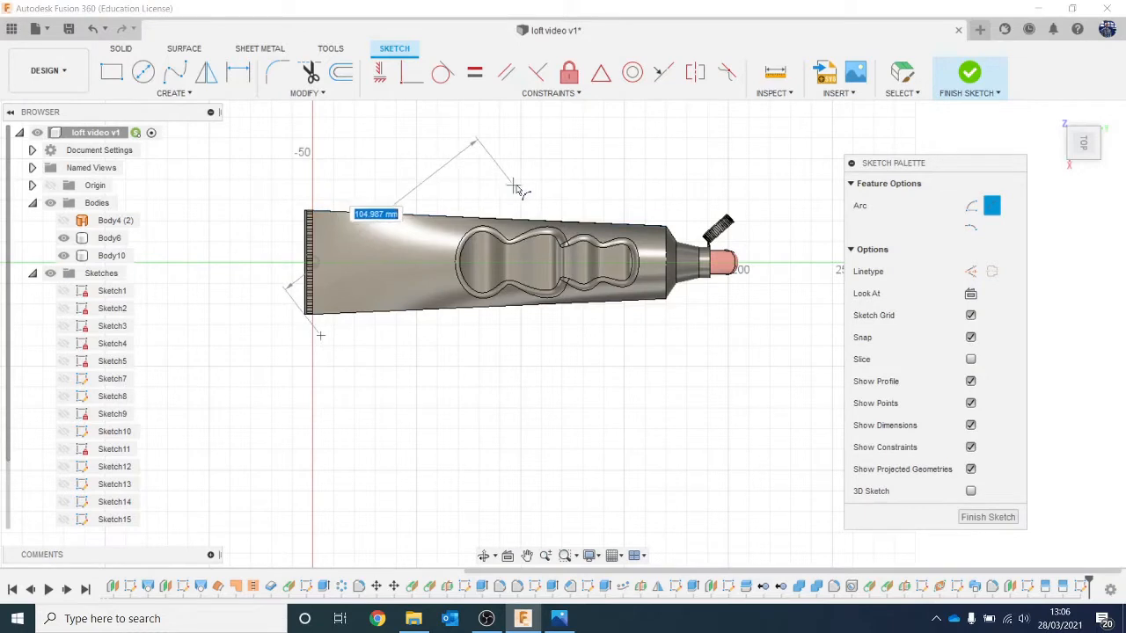
click(431, 237)
drag(513, 186, 518, 198)
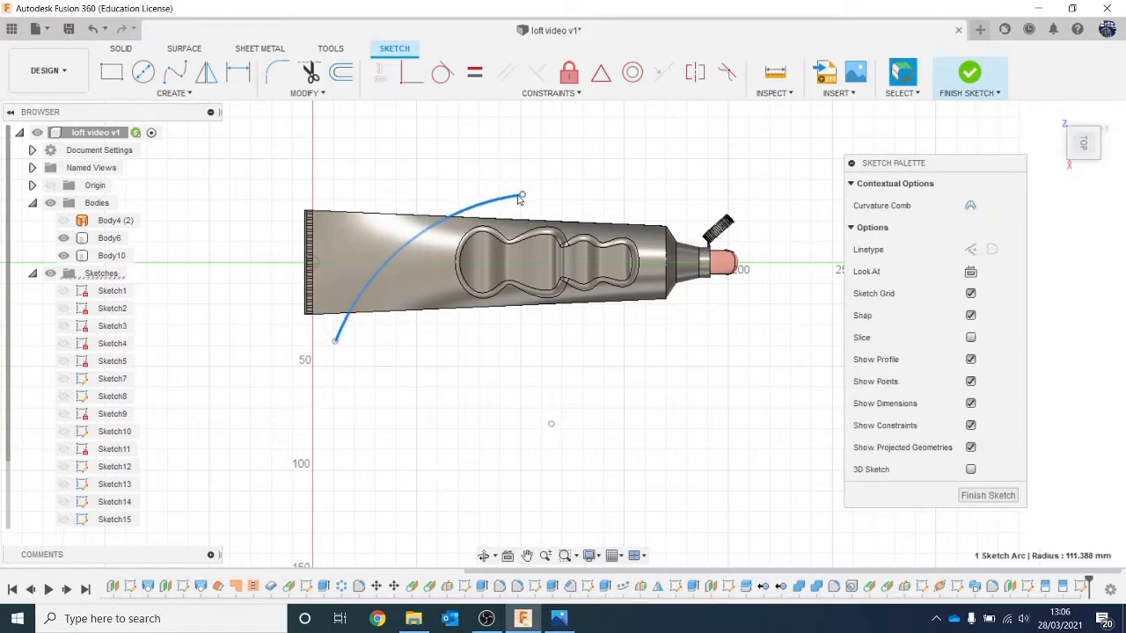
click(789, 161)
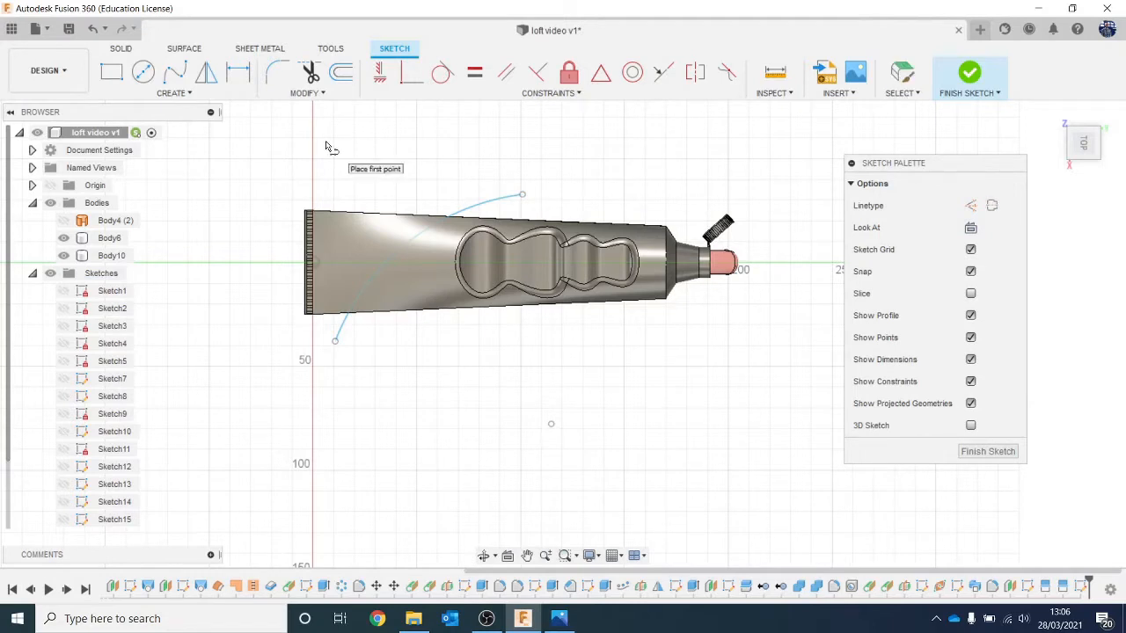
Step: Draw two lines just inside the tube's long edges, about 197 mm and 210 mm long, and finish the sketch
scroll(327, 147, up, 2)
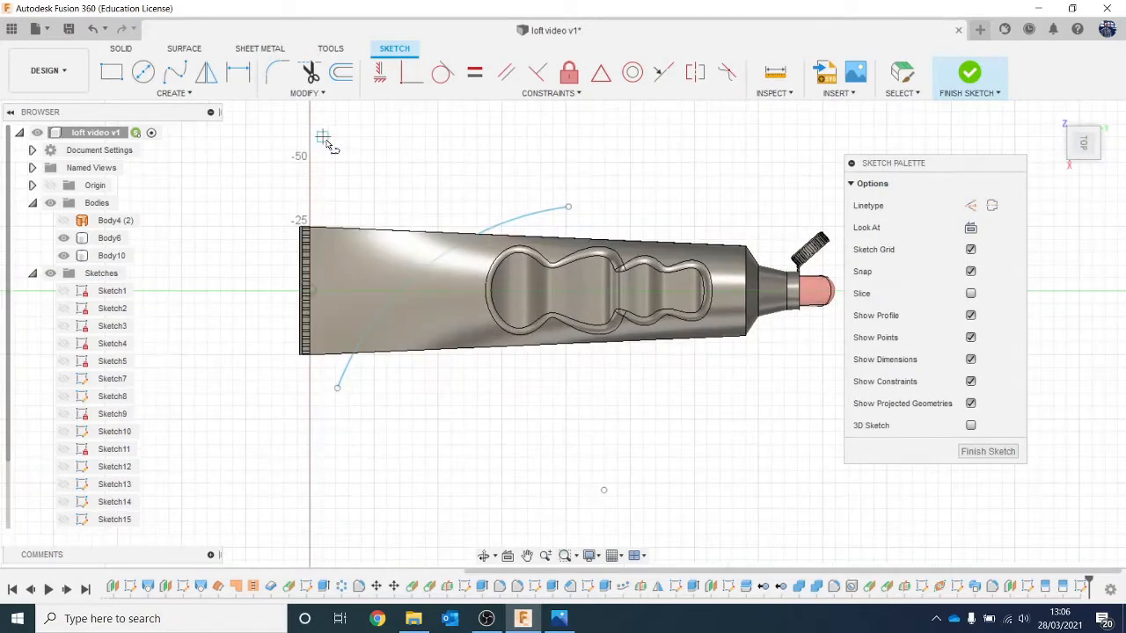
click(267, 236)
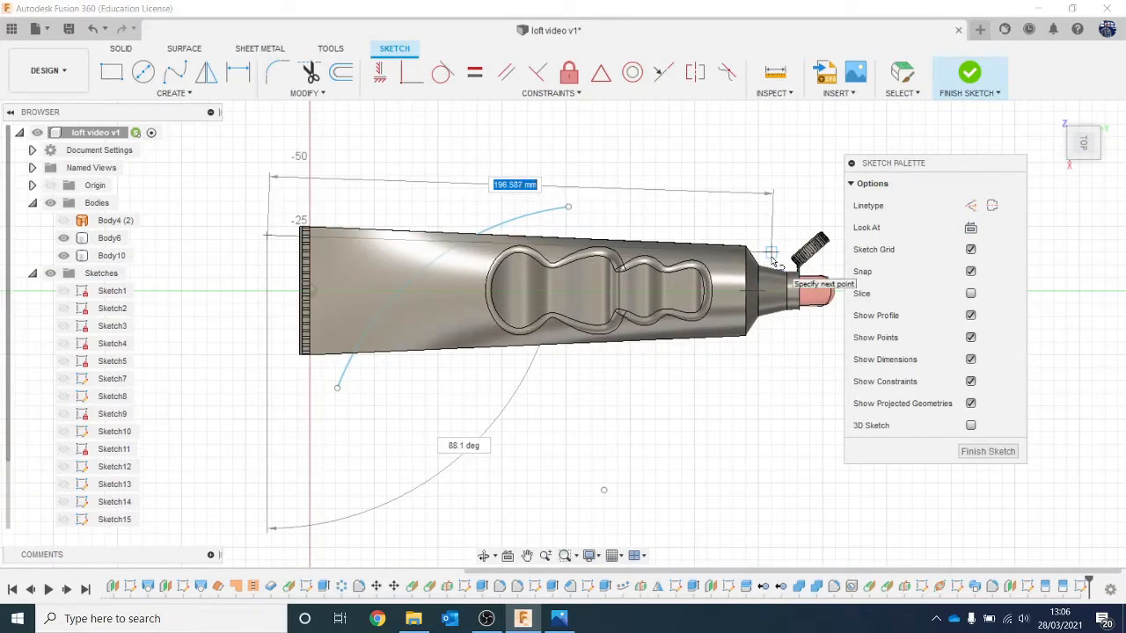
click(771, 255)
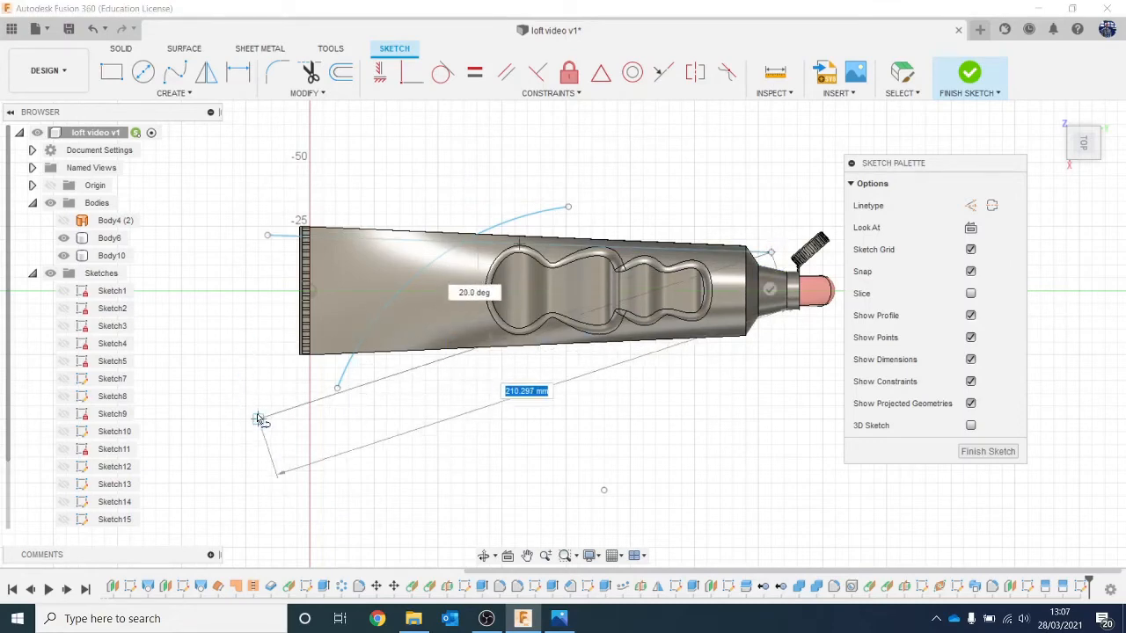
key(Escape)
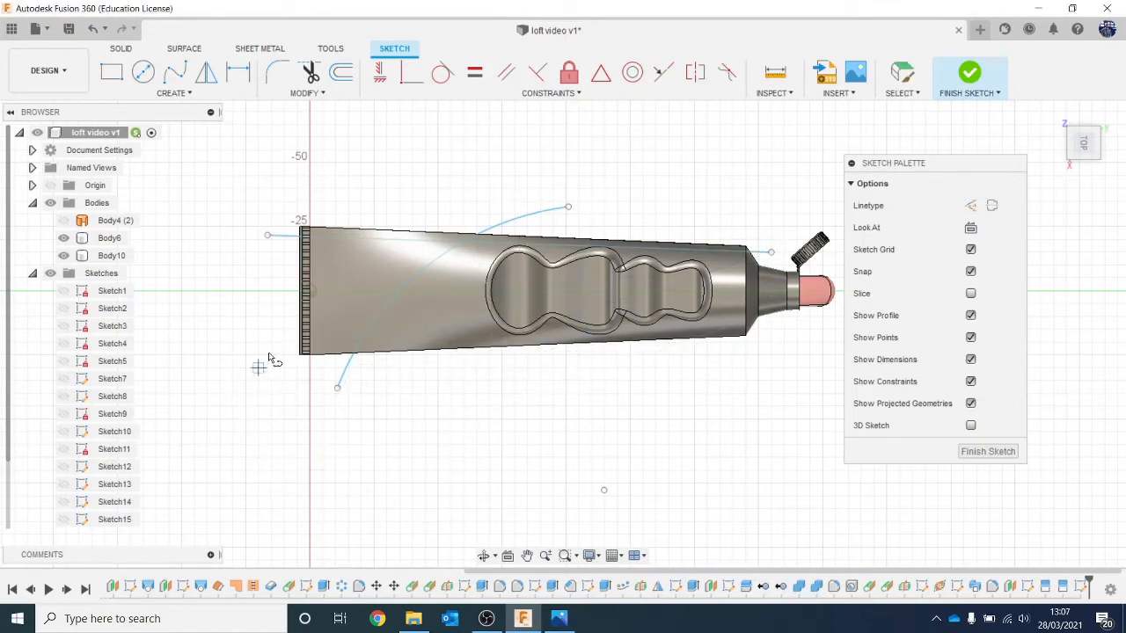
click(273, 342)
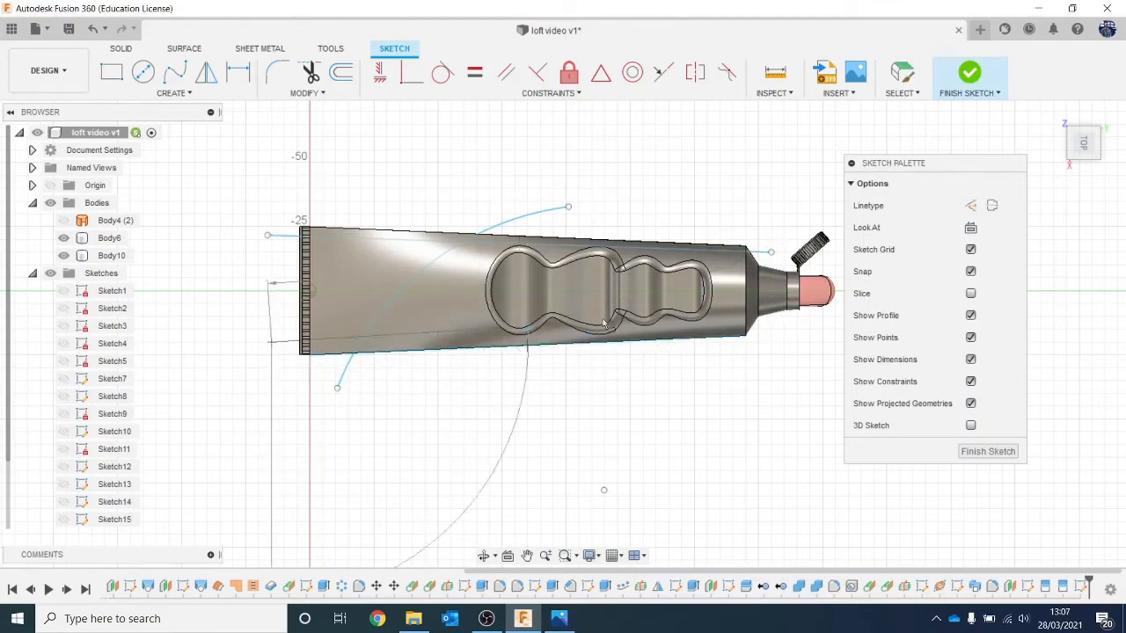
click(809, 330)
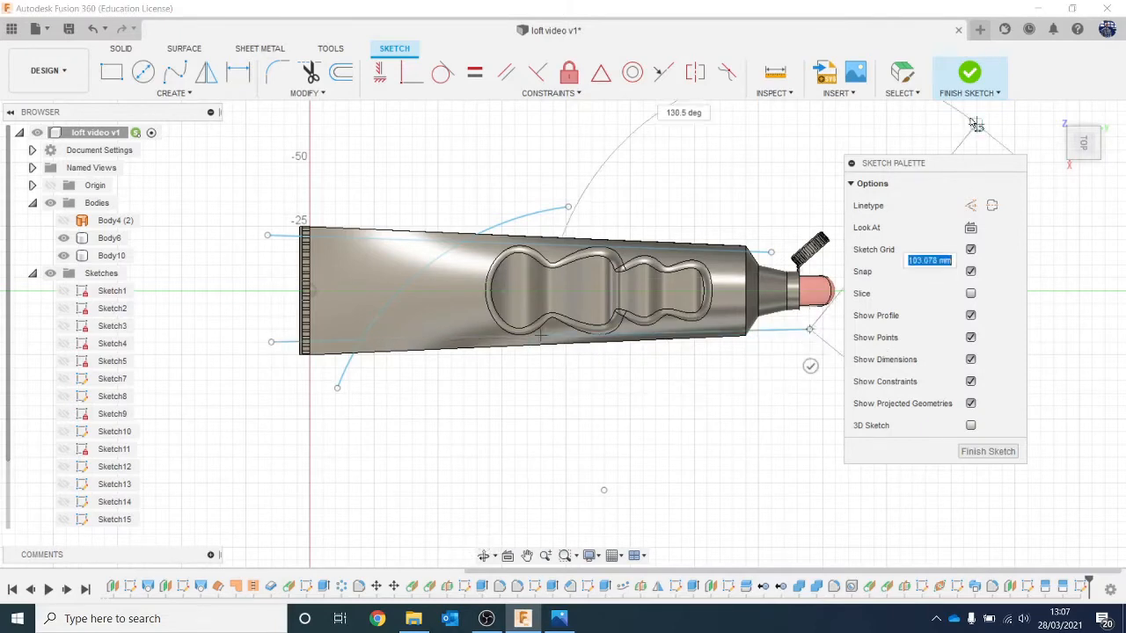
click(972, 77)
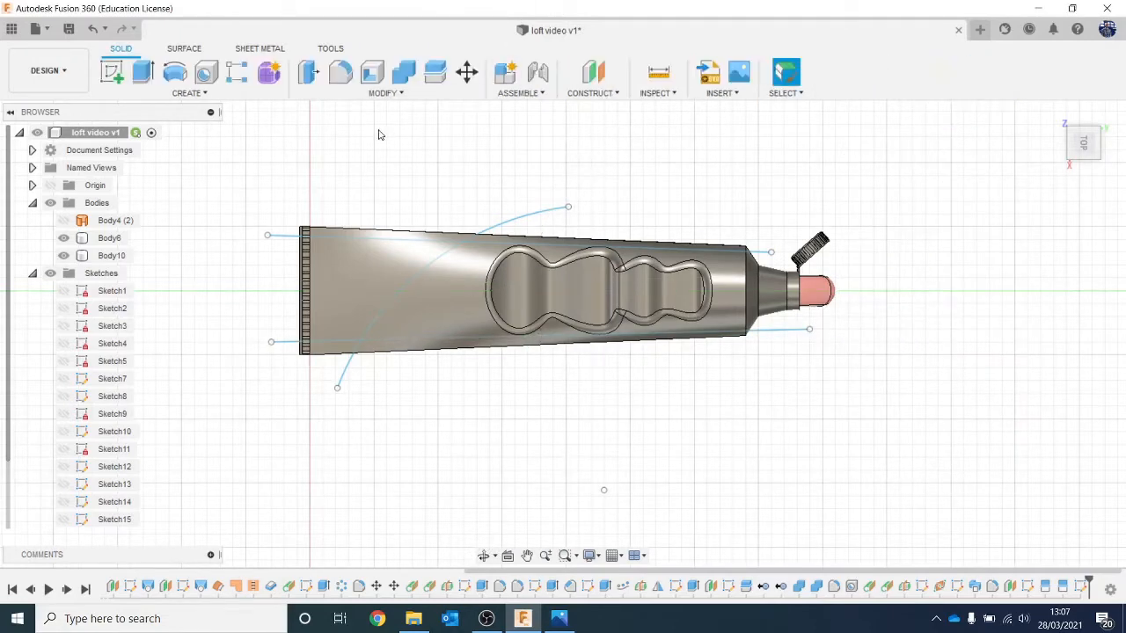
Step: Start a Split Face on the tube's large top face and the rim fillet of the larger grip recess
click(383, 91)
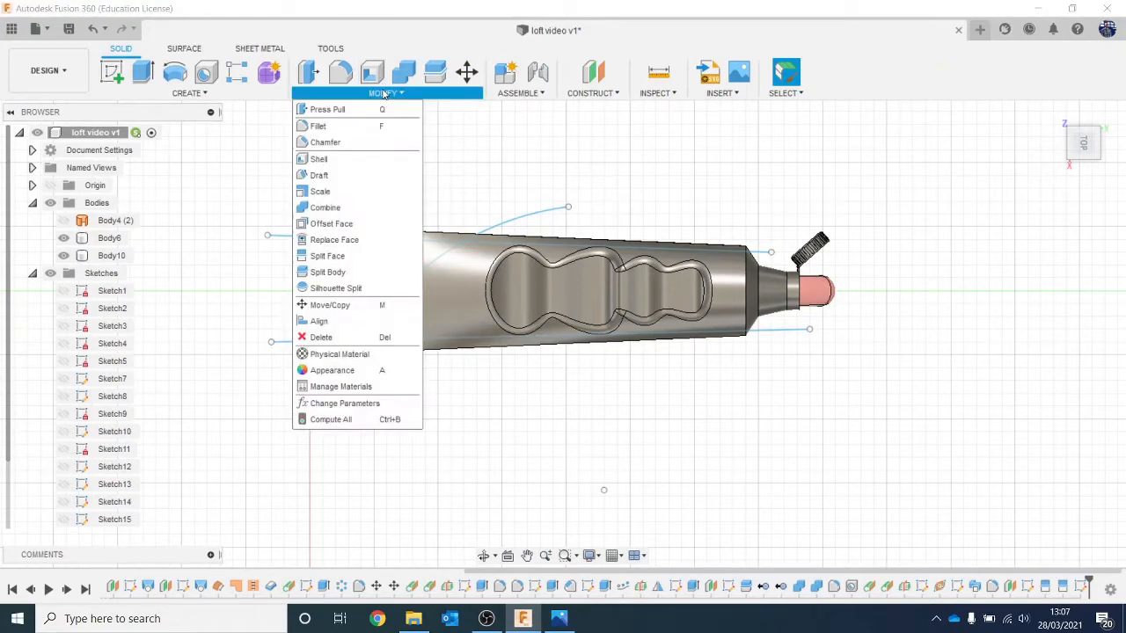
click(375, 256)
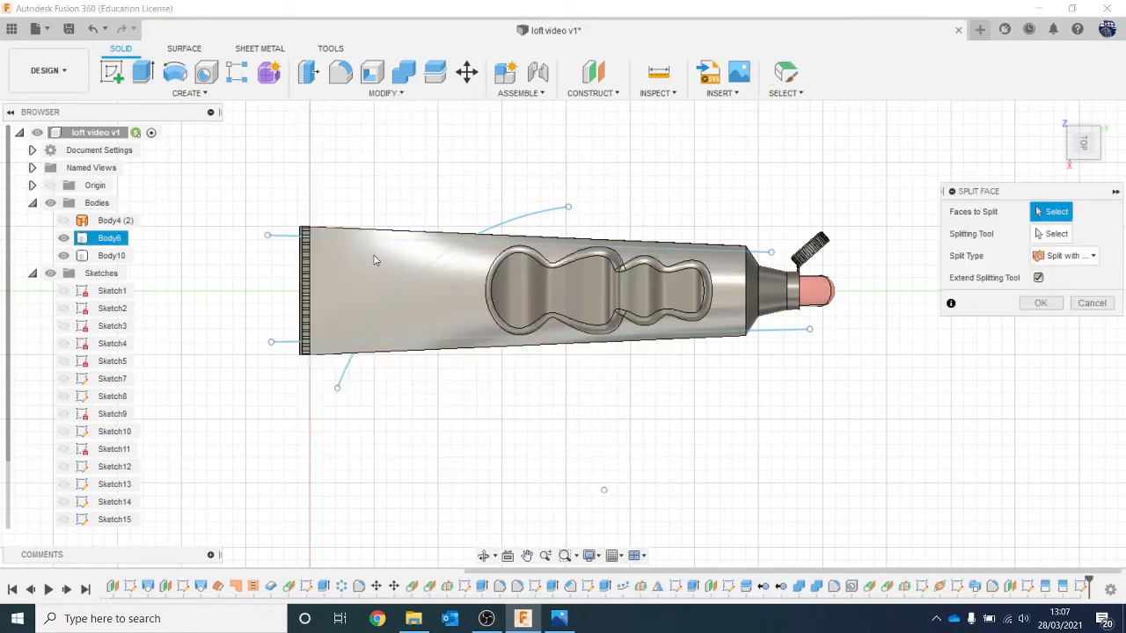
scroll(476, 266, up, 2)
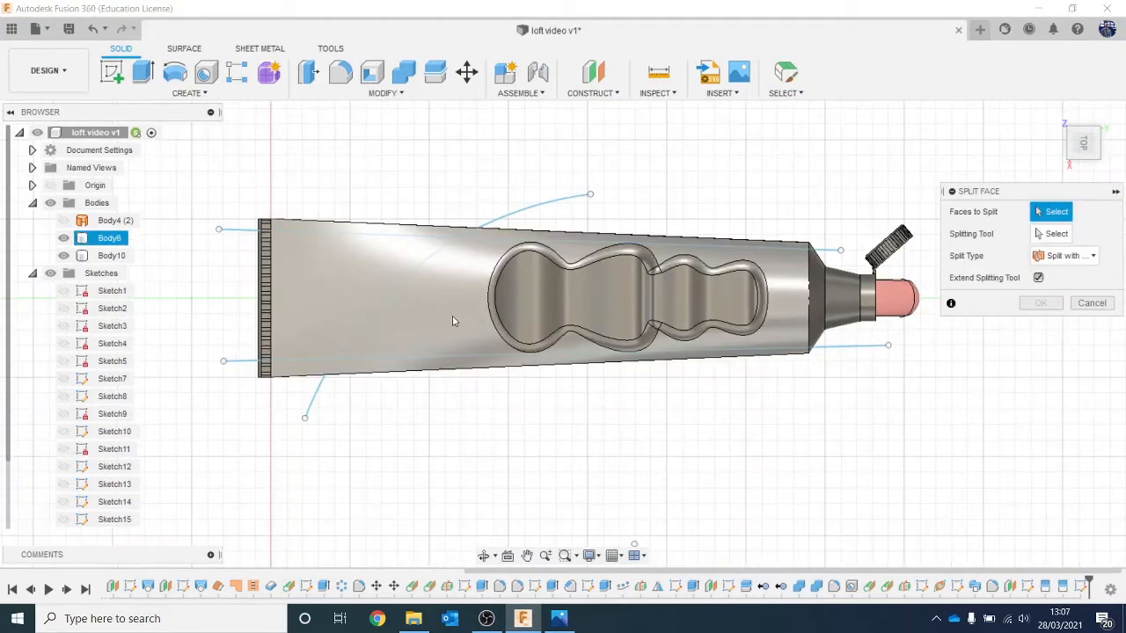
click(452, 318)
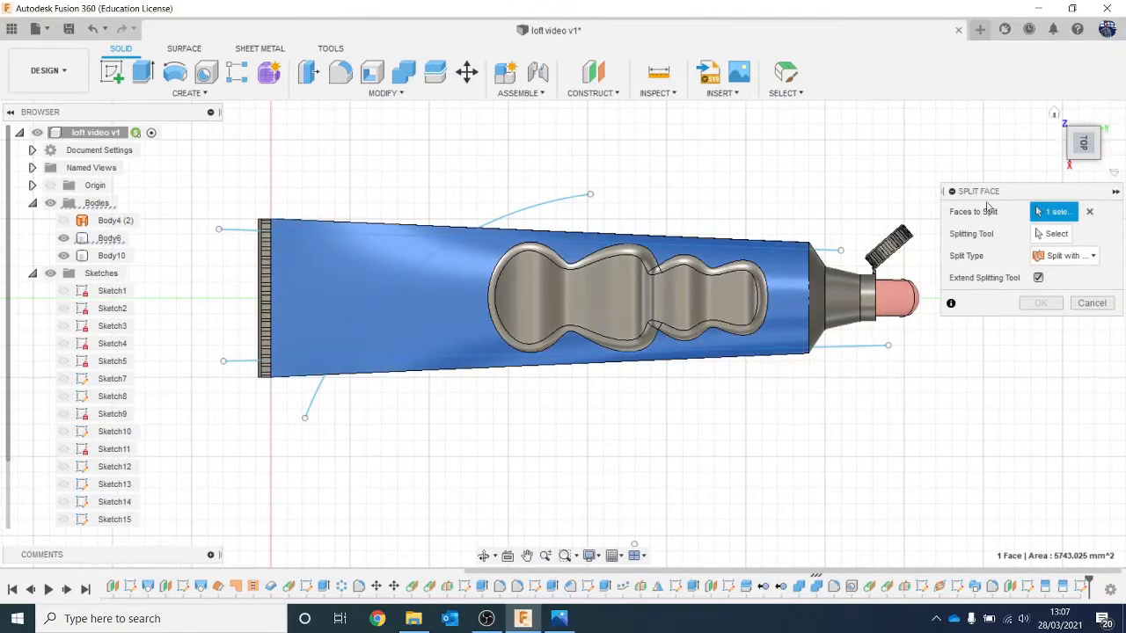
scroll(517, 281, up, 10)
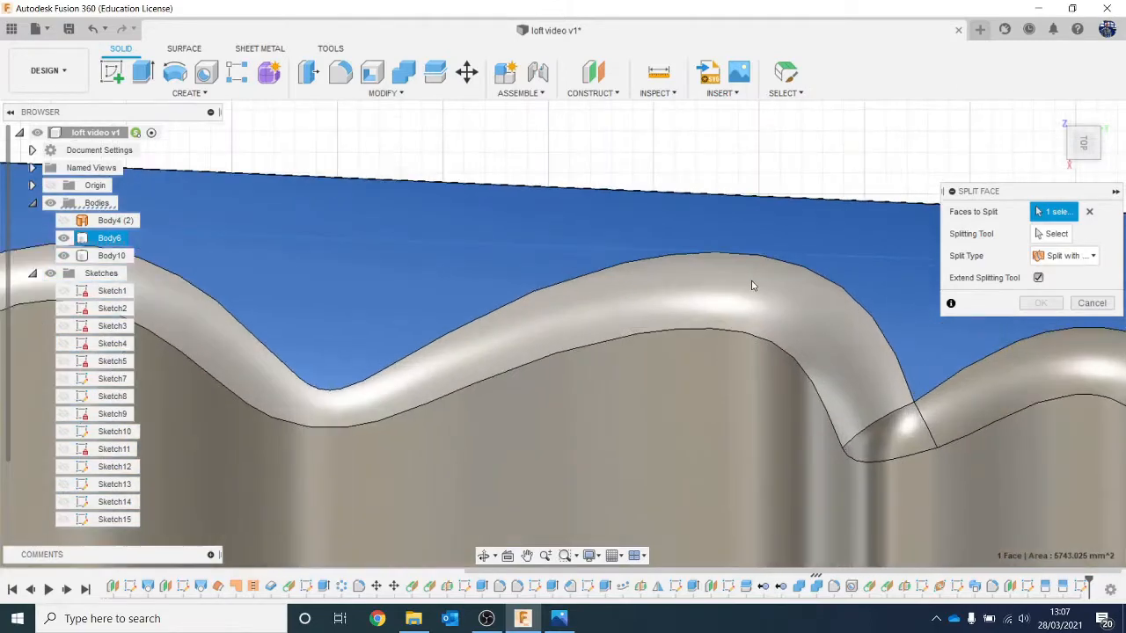
click(752, 286)
scroll(742, 294, down, 10)
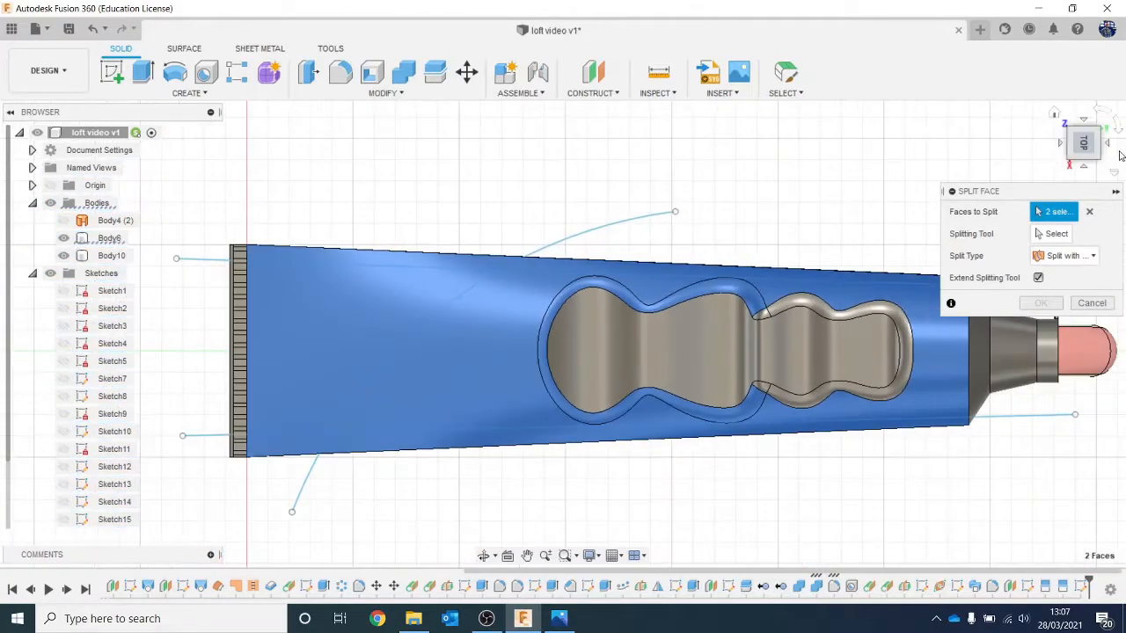
Step: Add the tube's large underside face and its larger recess's rim fillet to the faces to split
click(1084, 144)
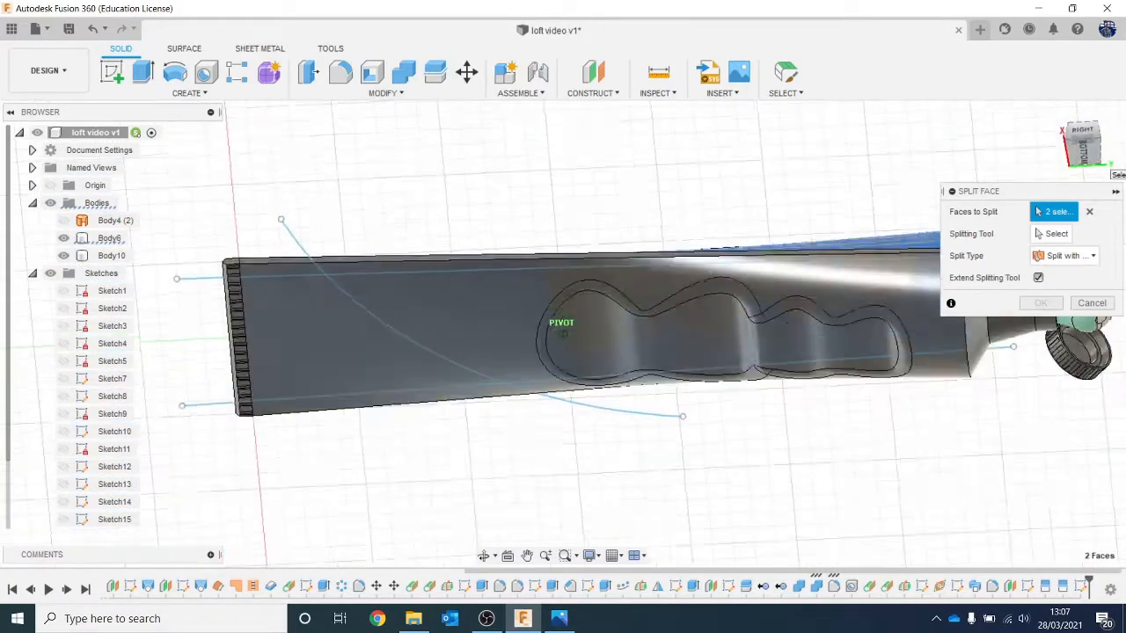
click(502, 308)
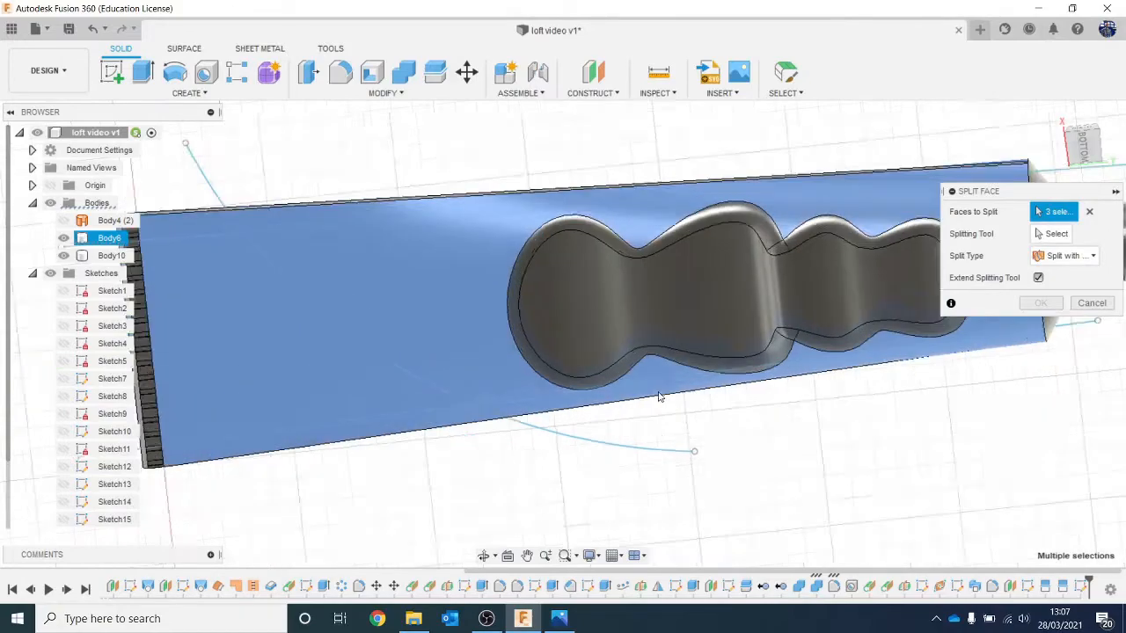
scroll(781, 356, up, 5)
scroll(781, 356, down, 5)
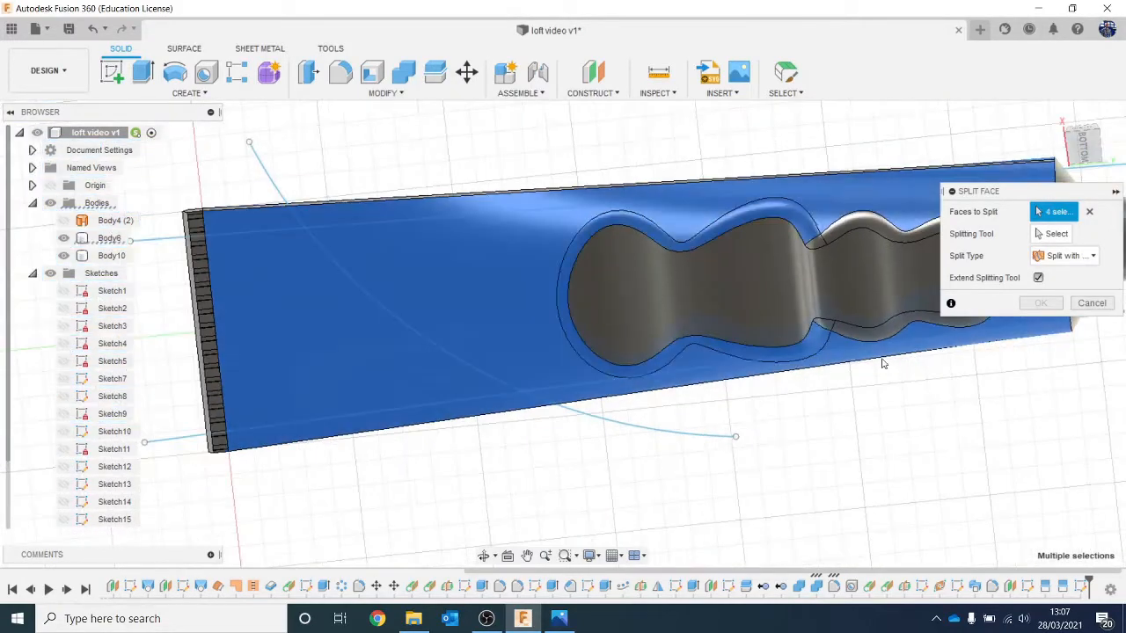
middle_drag(887, 380, 724, 401)
scroll(862, 383, down, 1)
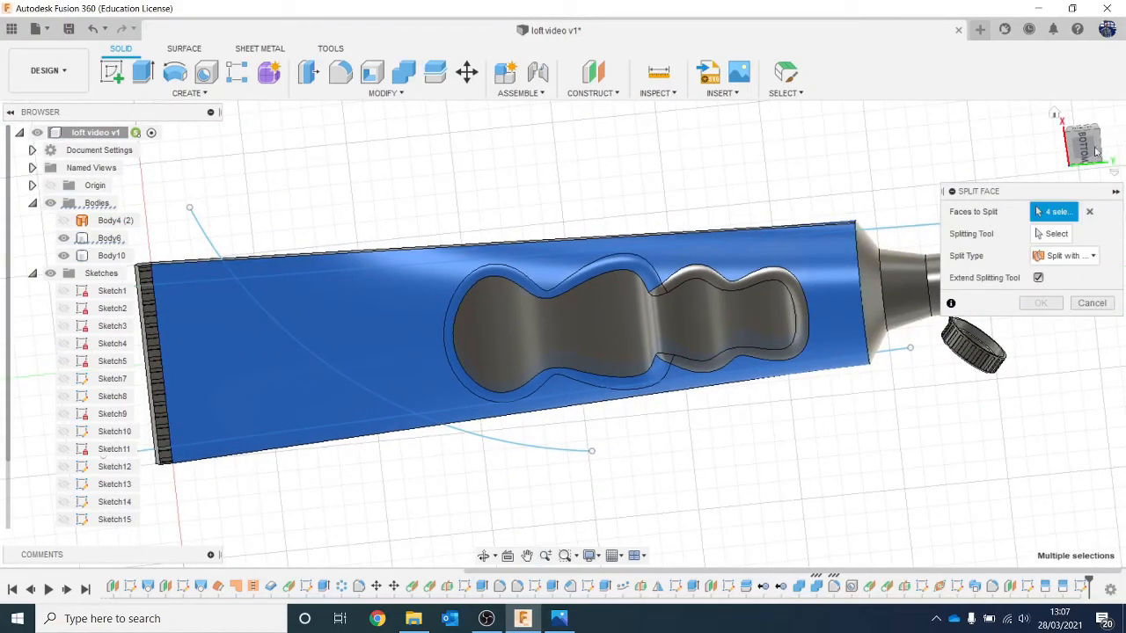
Step: Split the selected top and underside faces using the diagonal sketch arc as the splitting tool
drag(1091, 164, 1087, 286)
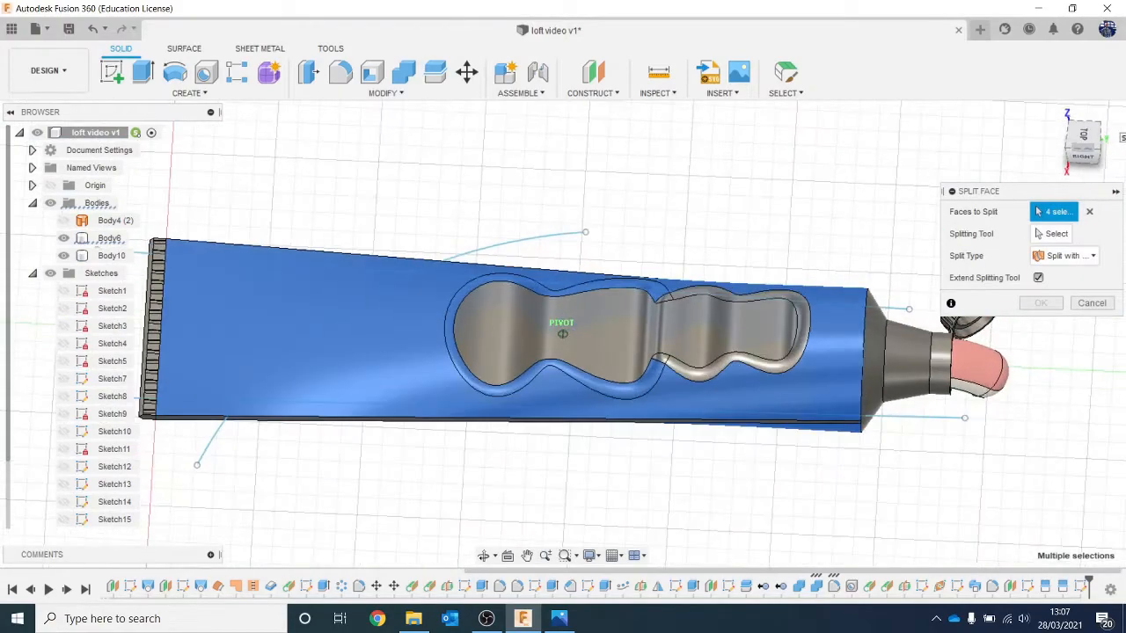
click(1055, 233)
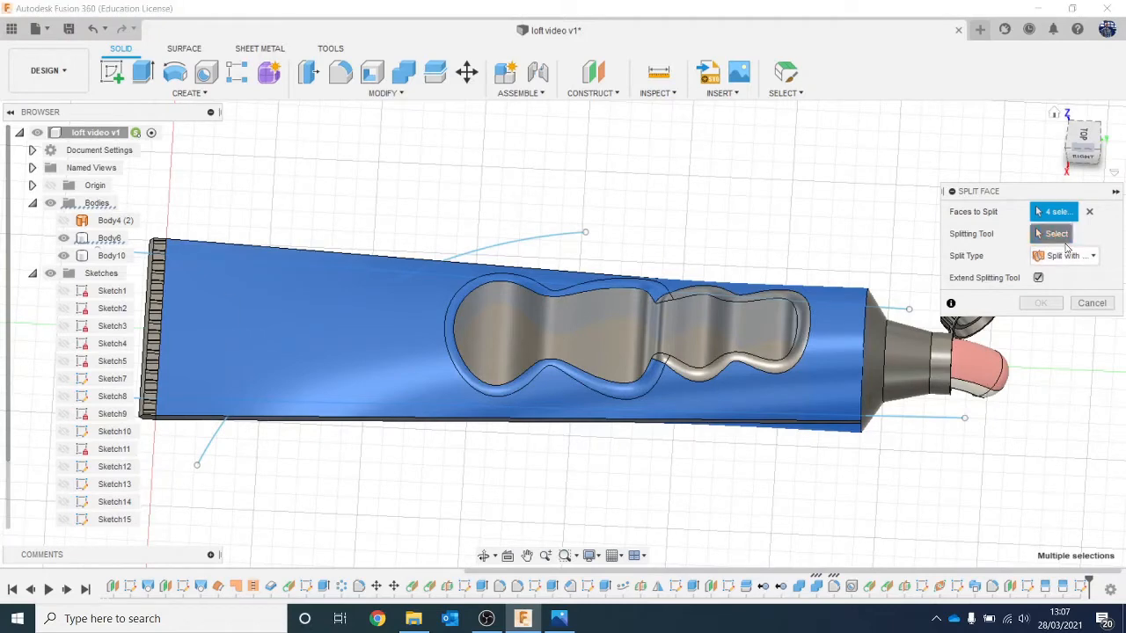
click(526, 247)
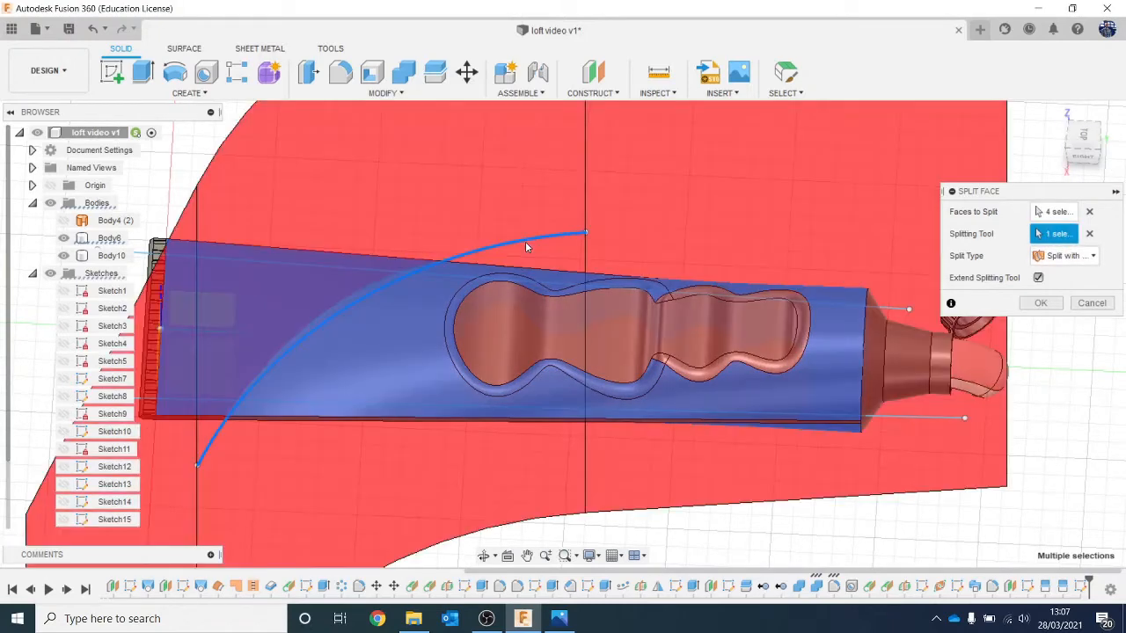
click(1037, 304)
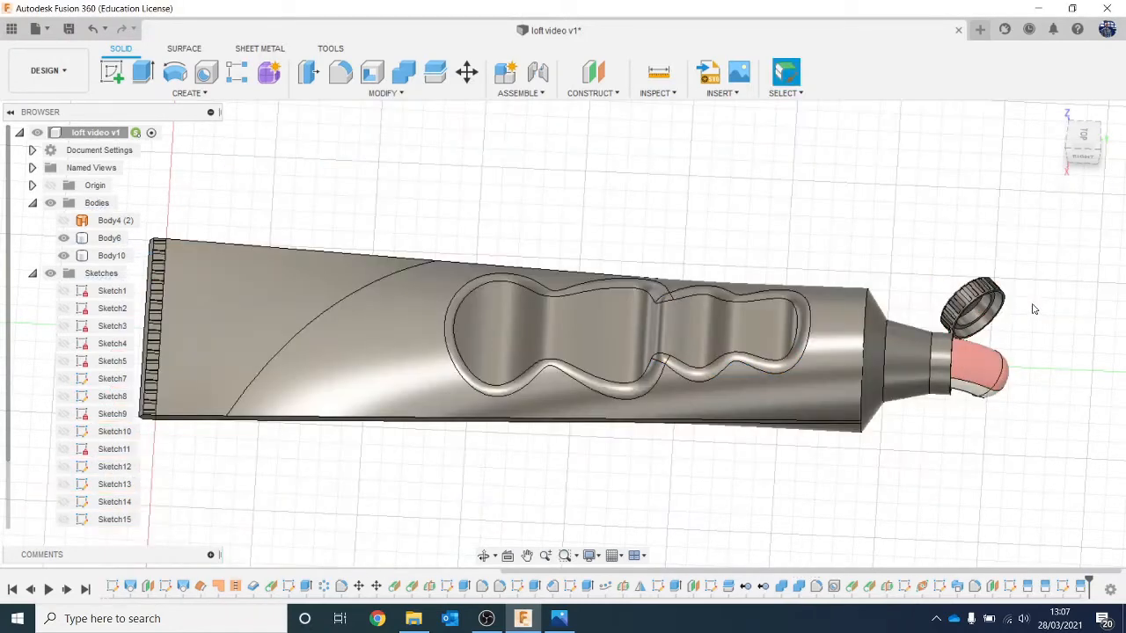
Step: Show Sketch16, containing the arc and the two edge lines, again
scroll(266, 337, down, 1)
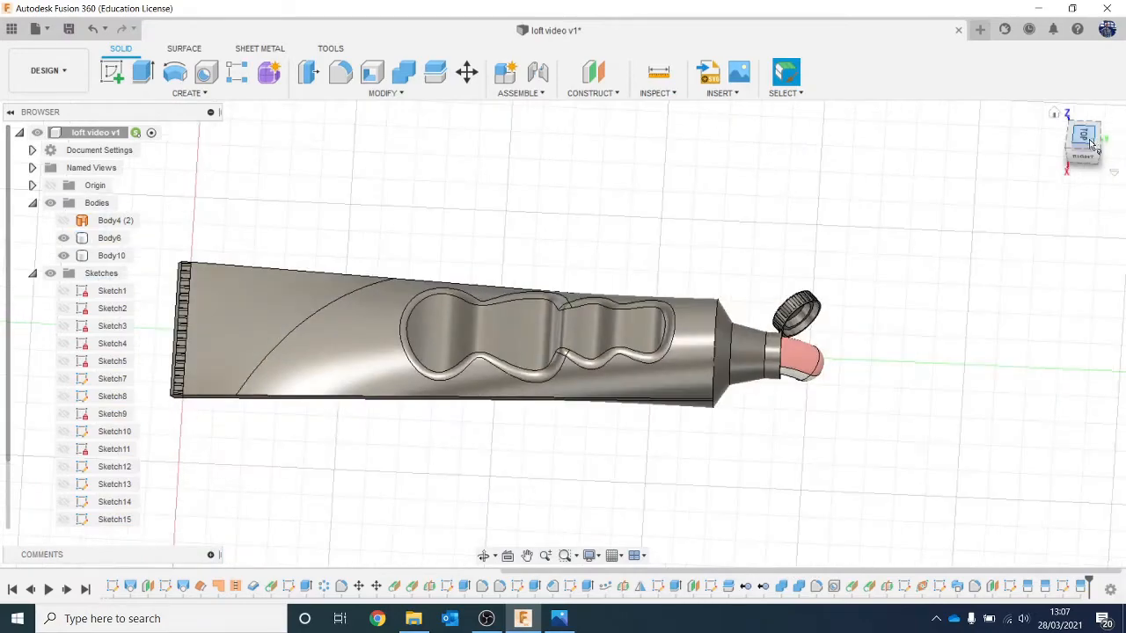
mouse_move(1091, 146)
shift+middle_down()
mouse_move(1056, 167)
mouse_move(1081, 146)
mouse_move(1073, 151)
shift+middle_up()
scroll(88, 413, down, 2)
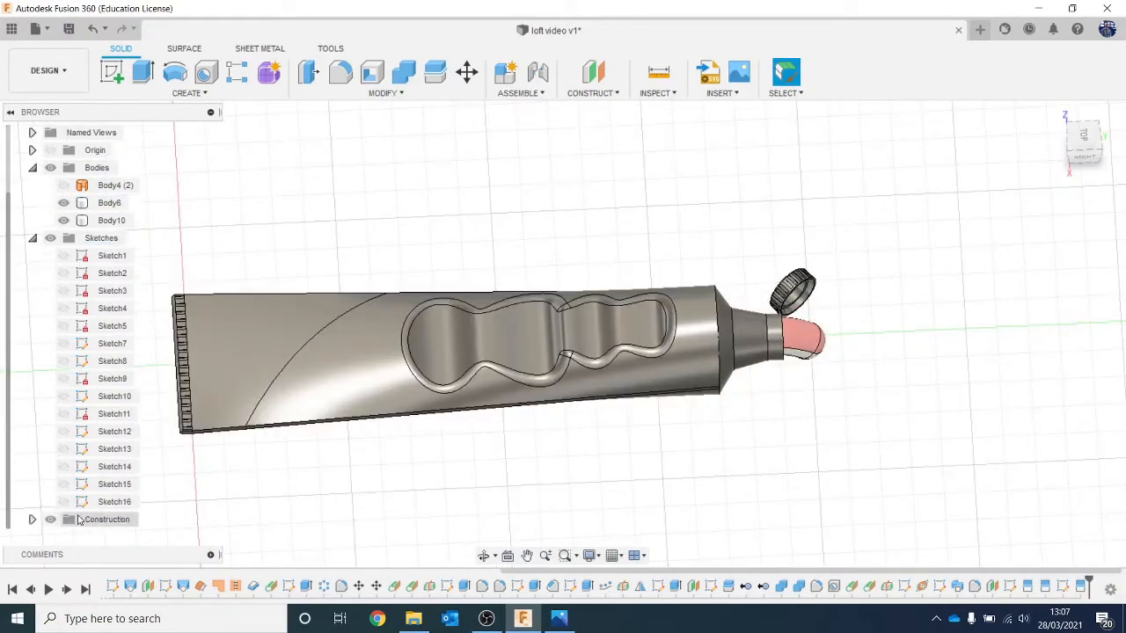
click(63, 502)
Step: Start another Split Face, selecting the top faces on both sides of the arc and both grip recess rim fillets
click(384, 102)
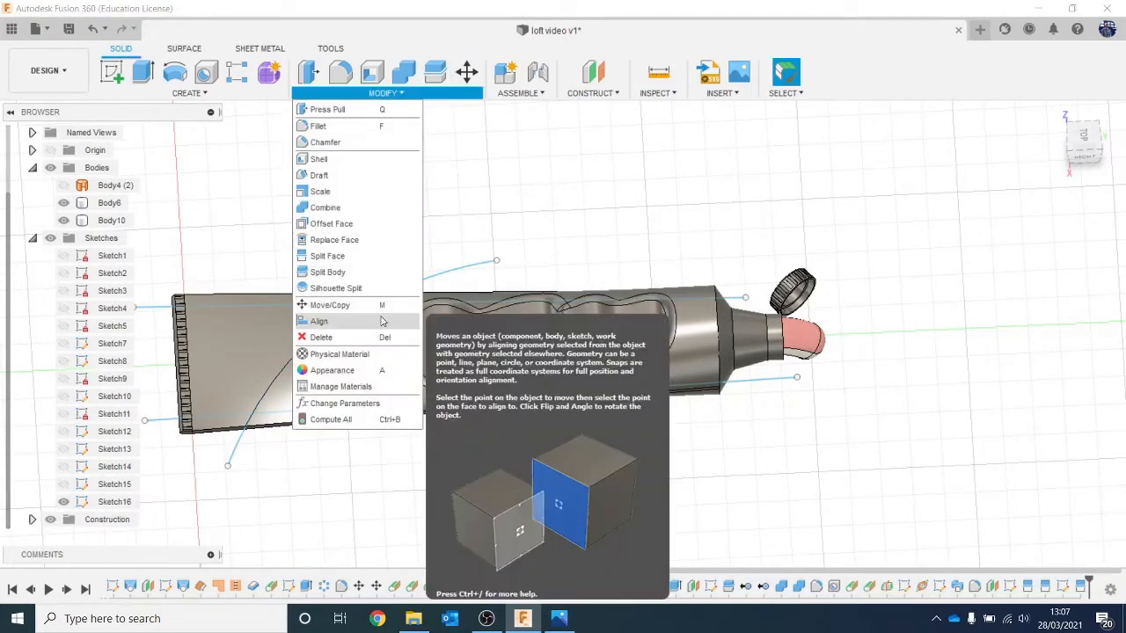
click(357, 258)
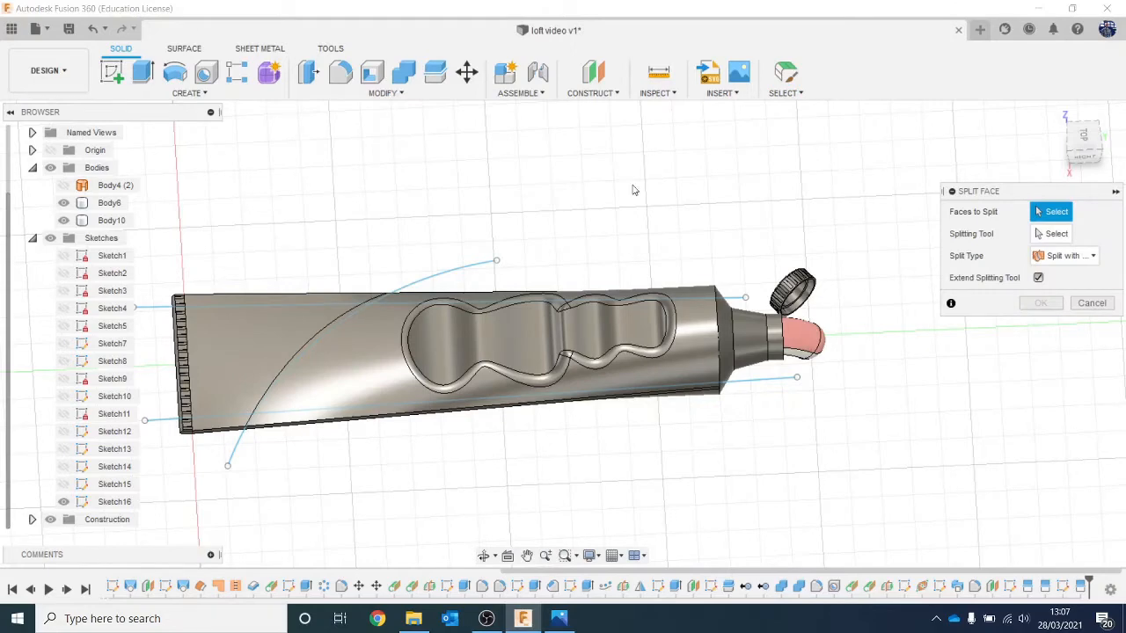
scroll(606, 195, up, 2)
click(240, 344)
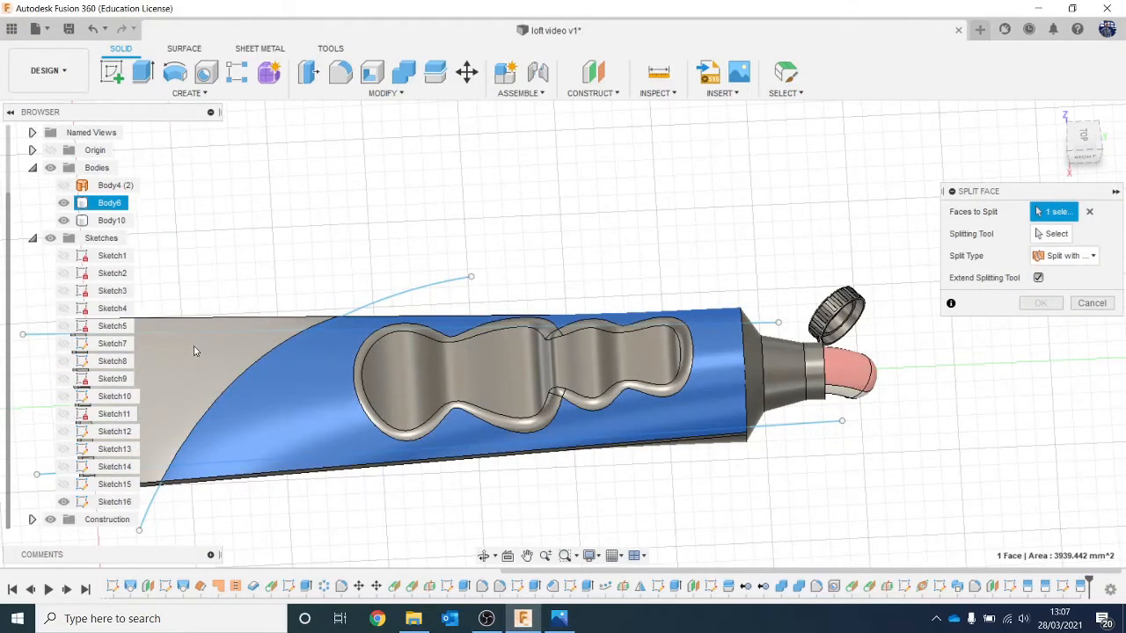
click(195, 351)
click(538, 382)
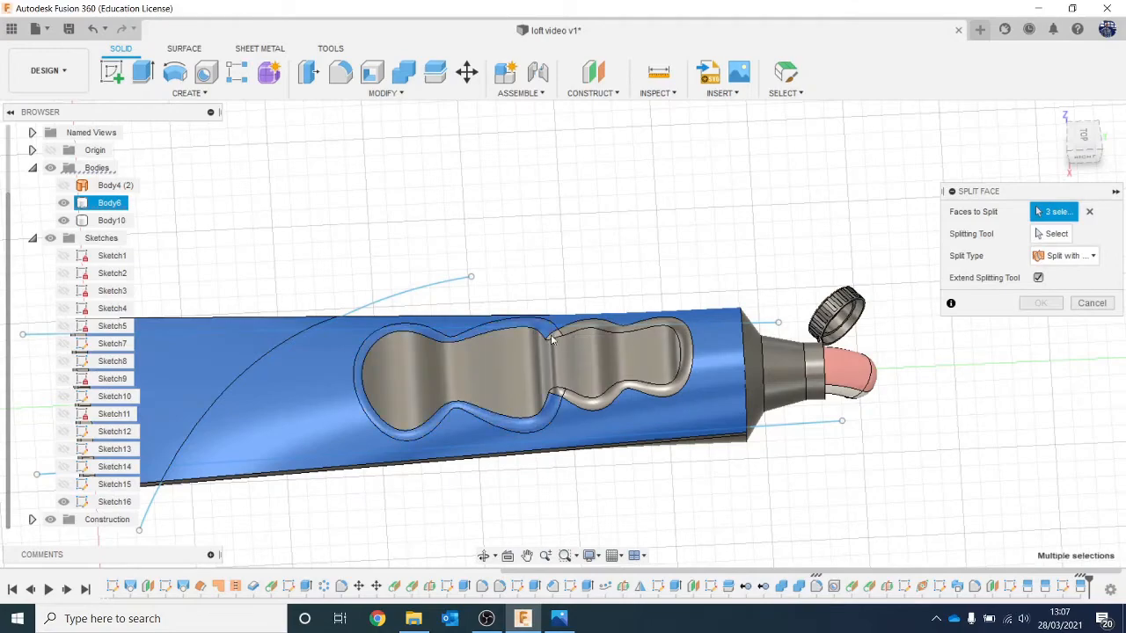
scroll(585, 332, up, 3)
click(592, 326)
scroll(602, 351, down, 5)
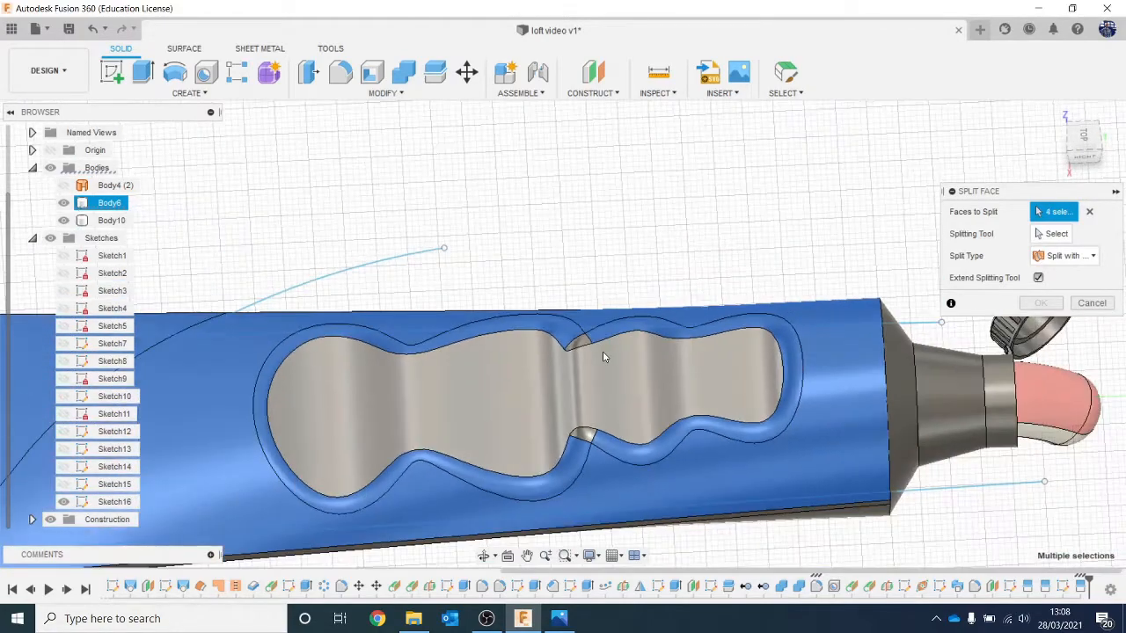
Step: Add the two arc-divided underside faces and both underside recess rim fillets to the faces to split
click(1086, 137)
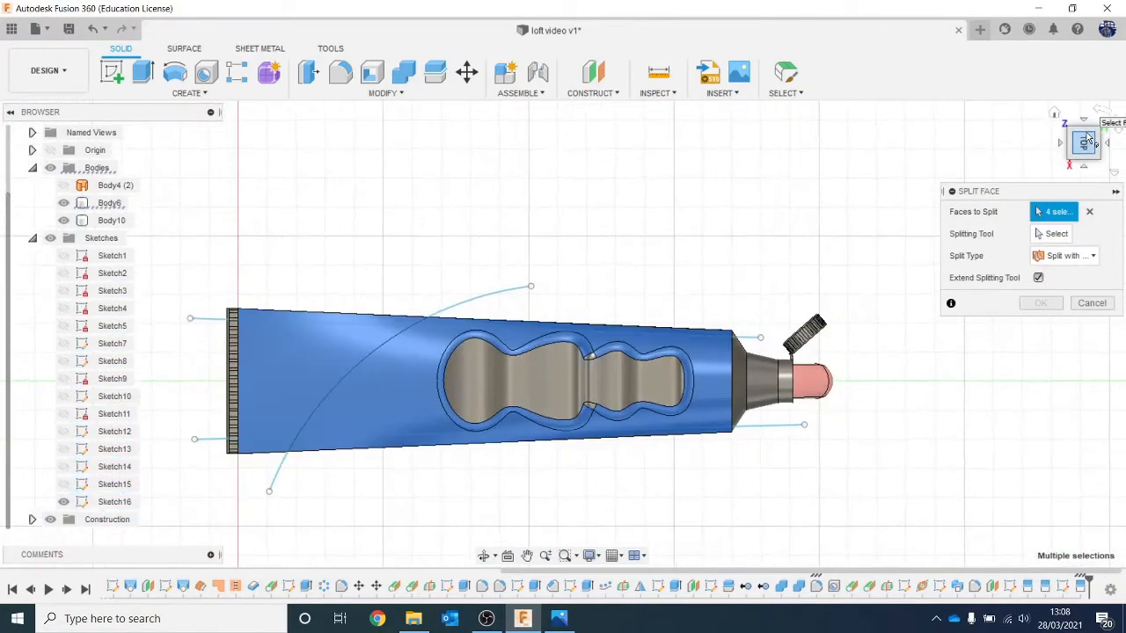
drag(1087, 138, 1085, 79)
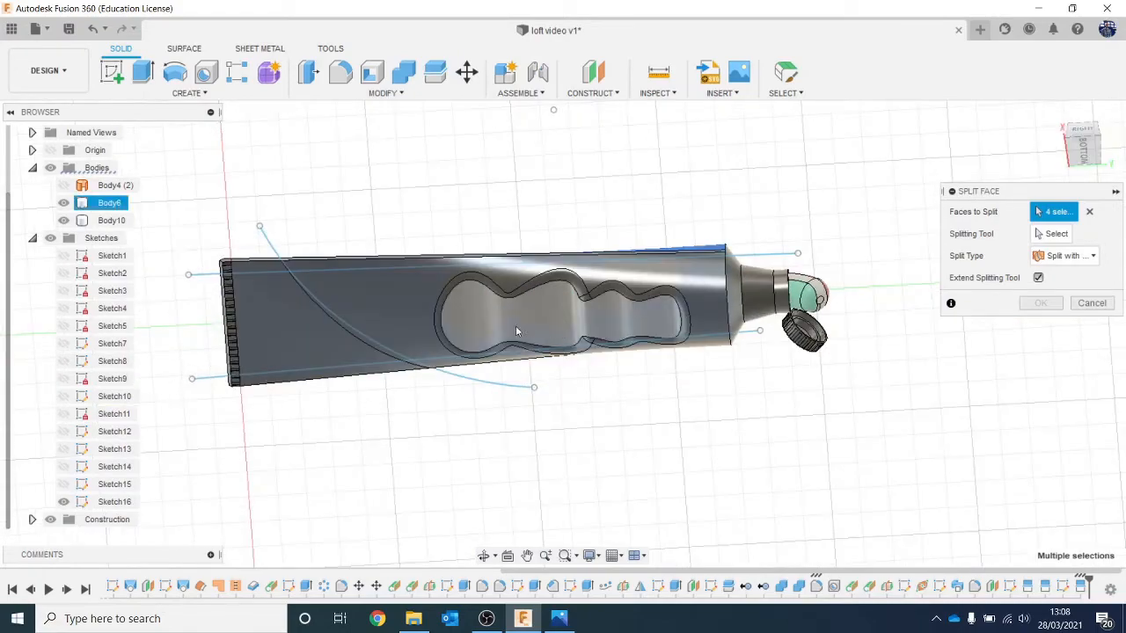
click(349, 314)
click(249, 341)
scroll(526, 298, up, 5)
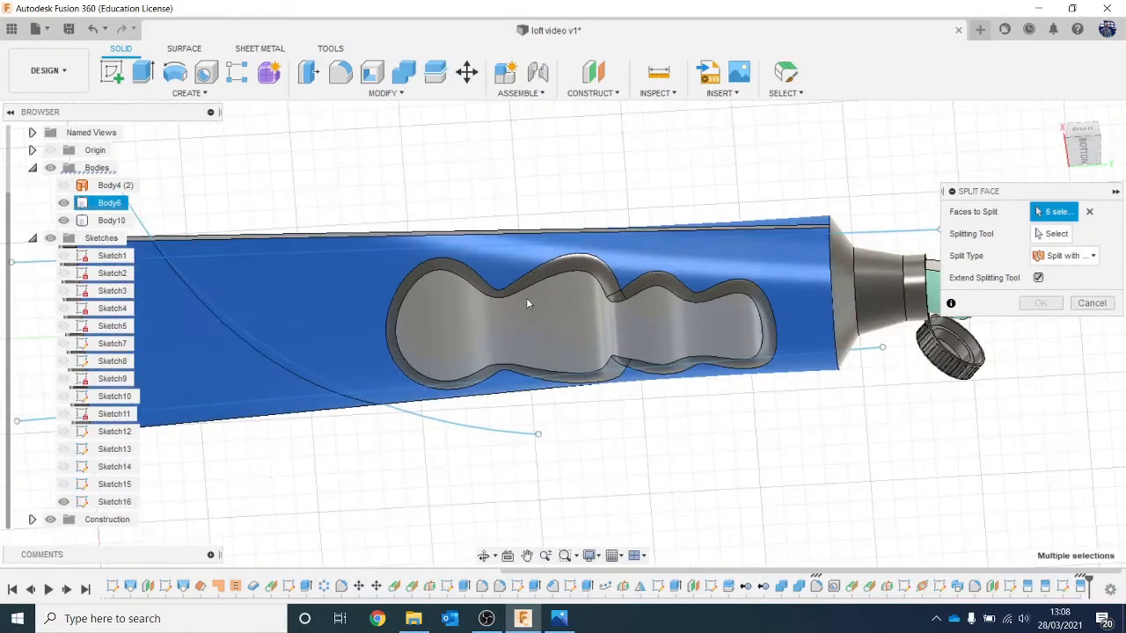
click(581, 253)
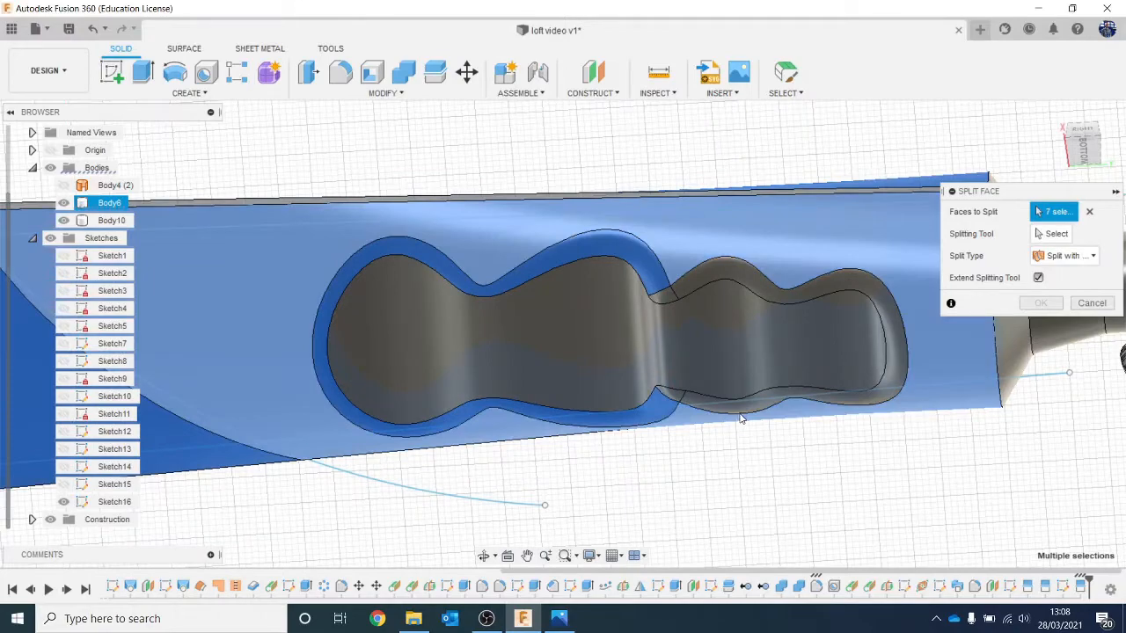
click(741, 420)
scroll(742, 420, down, 5)
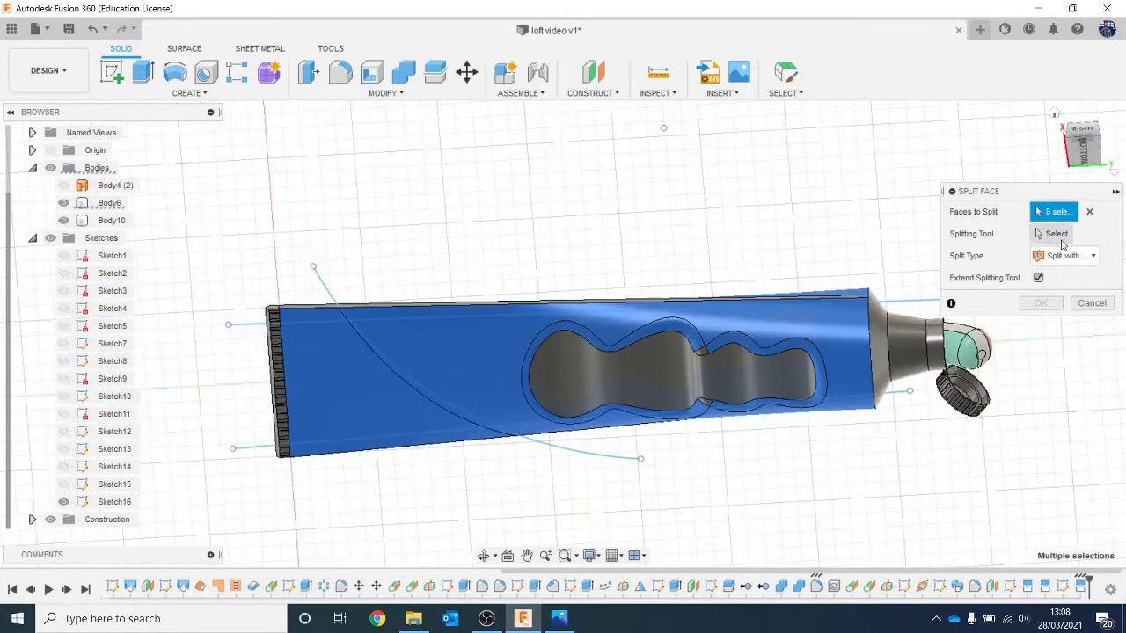
Step: Split the selected faces with the shorter sketch line along the tube's cap-side long edge
drag(1073, 141, 1084, 169)
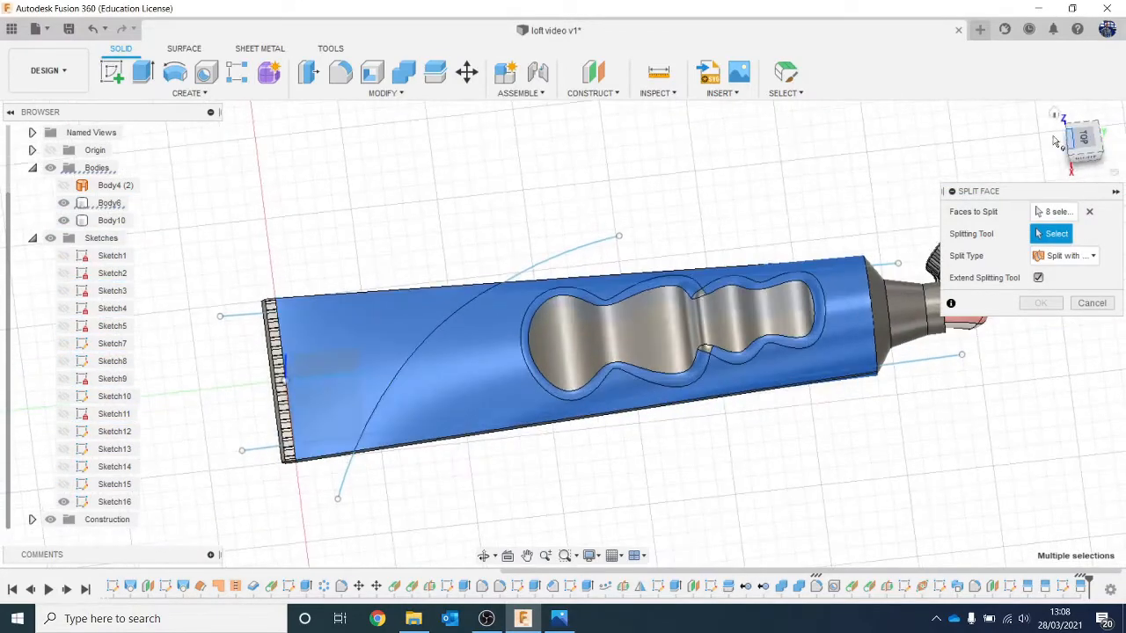
click(620, 290)
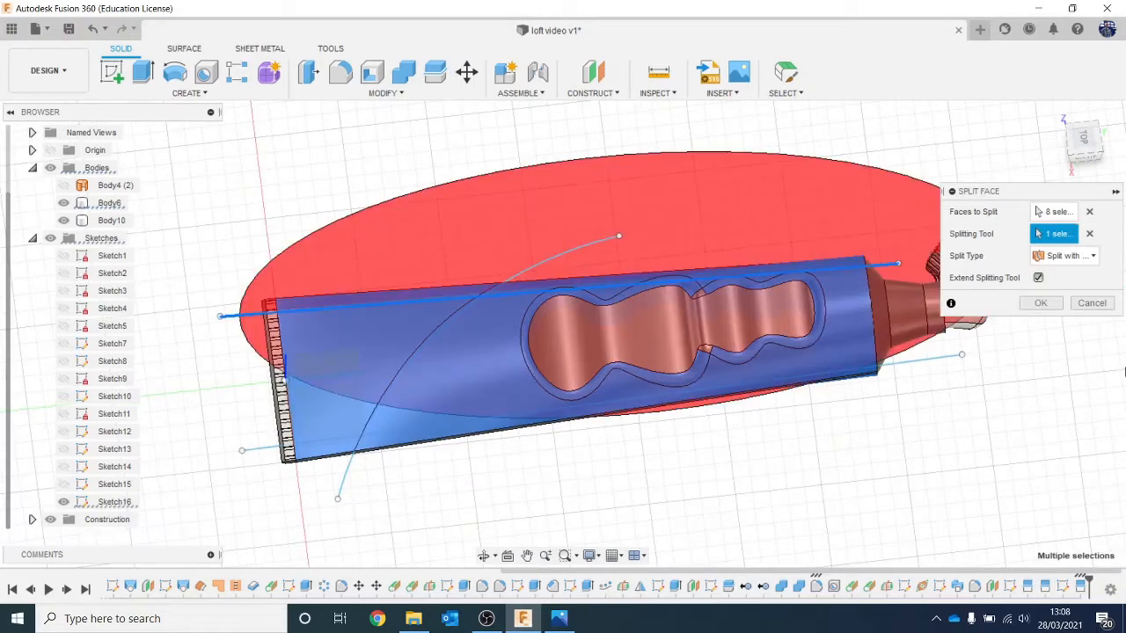
click(1040, 303)
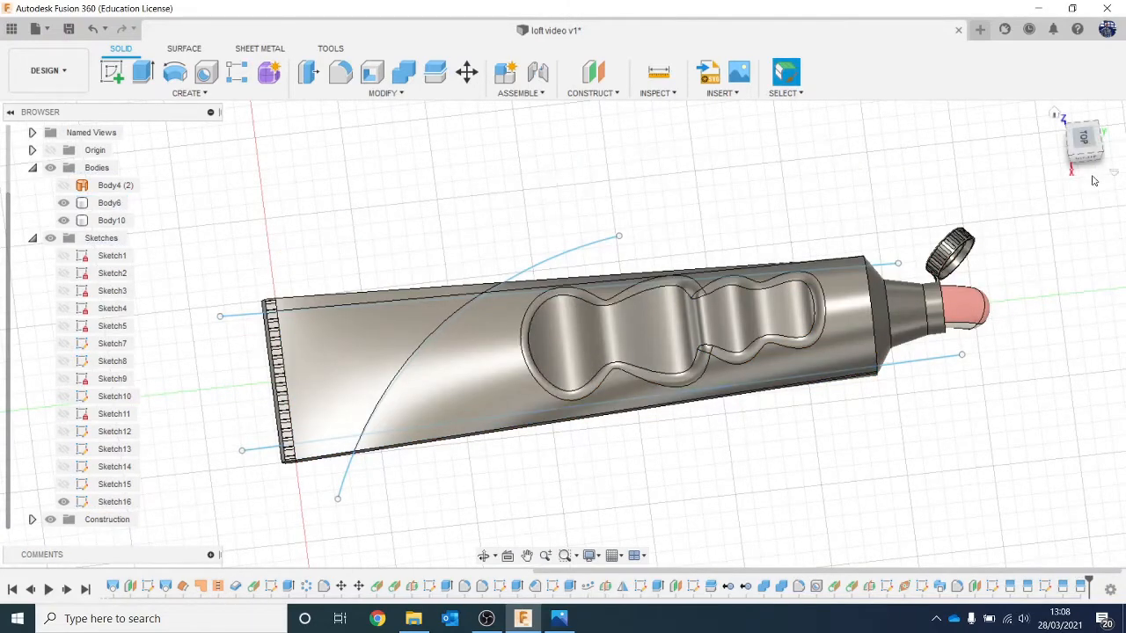
Step: Start another Split Face, selecting both arc-divided top faces and both rim fillets of the top grip recess
drag(1091, 149, 1066, 127)
middle_drag(666, 191, 617, 158)
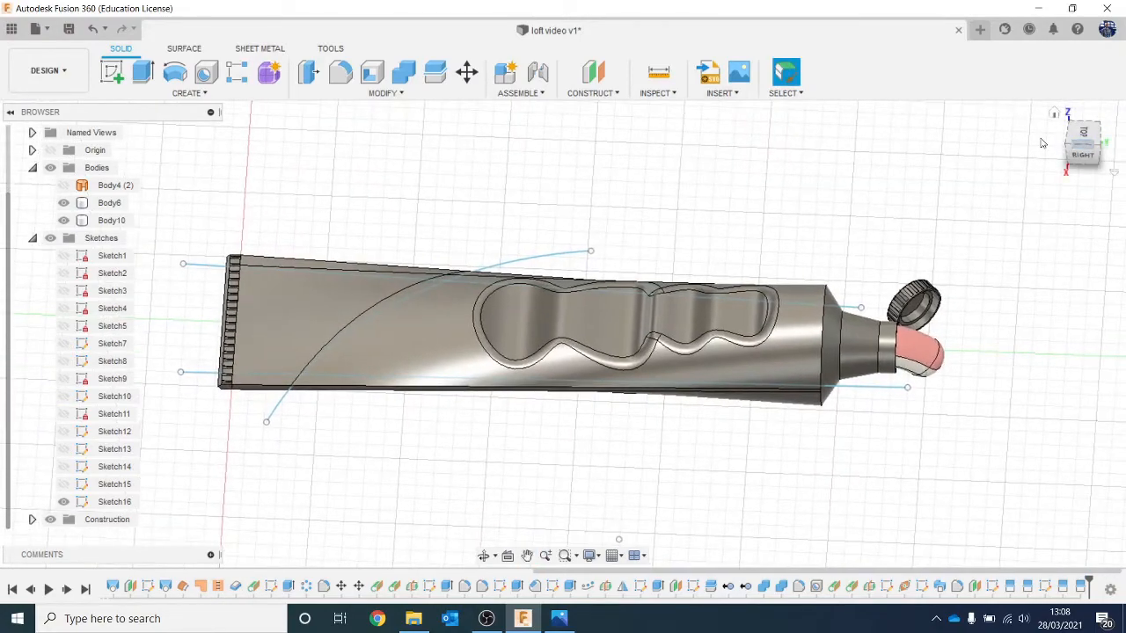
drag(1088, 143, 1081, 140)
click(382, 93)
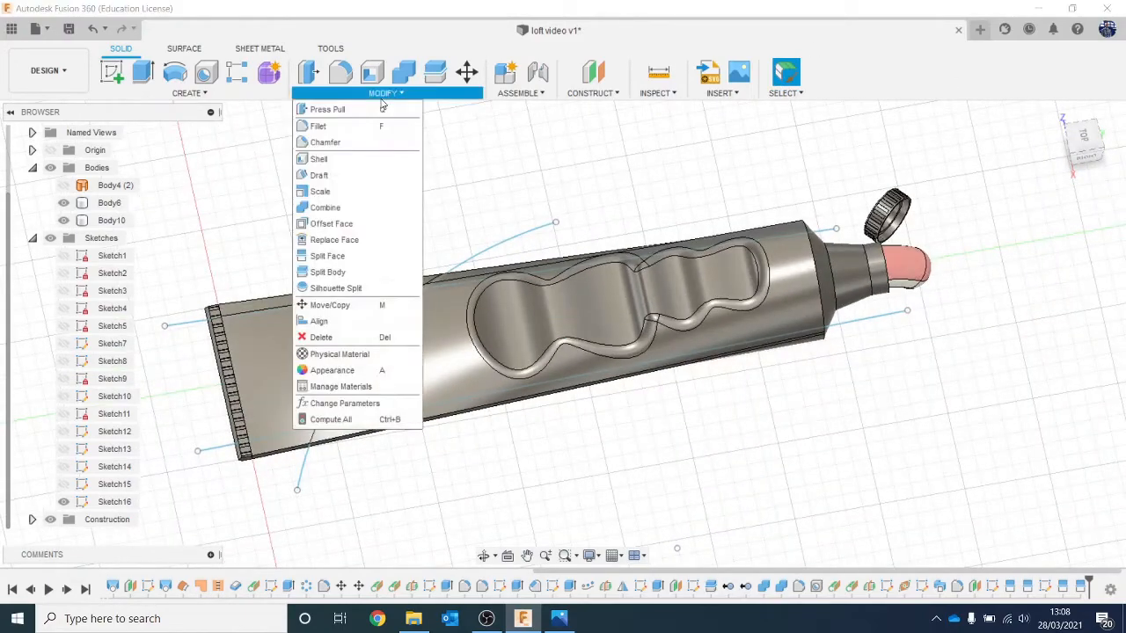
click(343, 257)
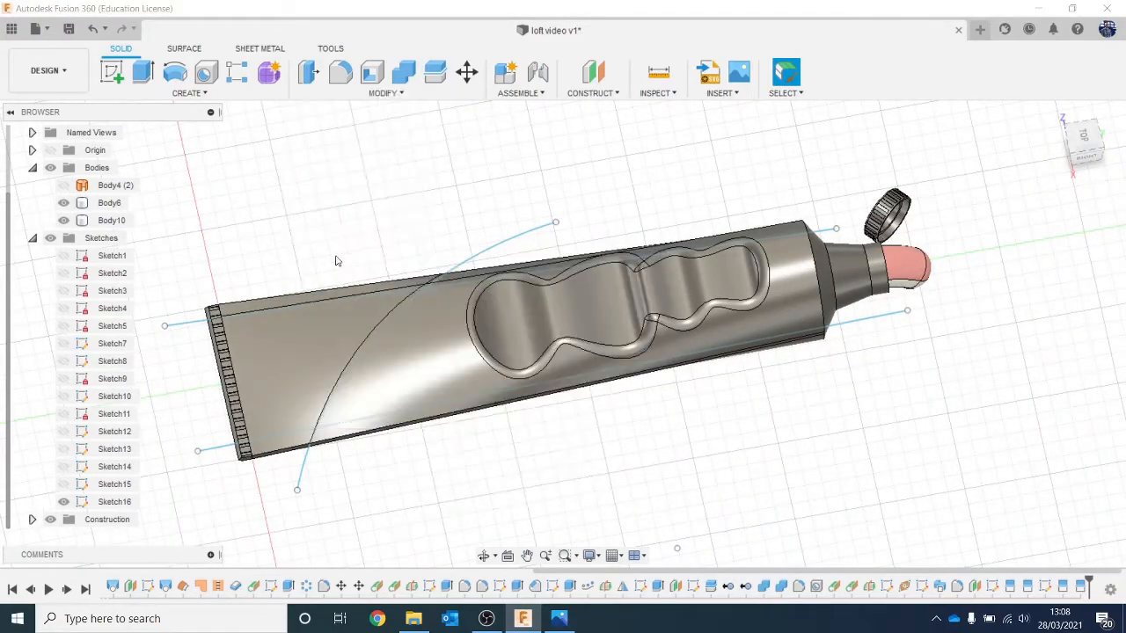
click(393, 375)
click(351, 385)
scroll(668, 372, up, 2)
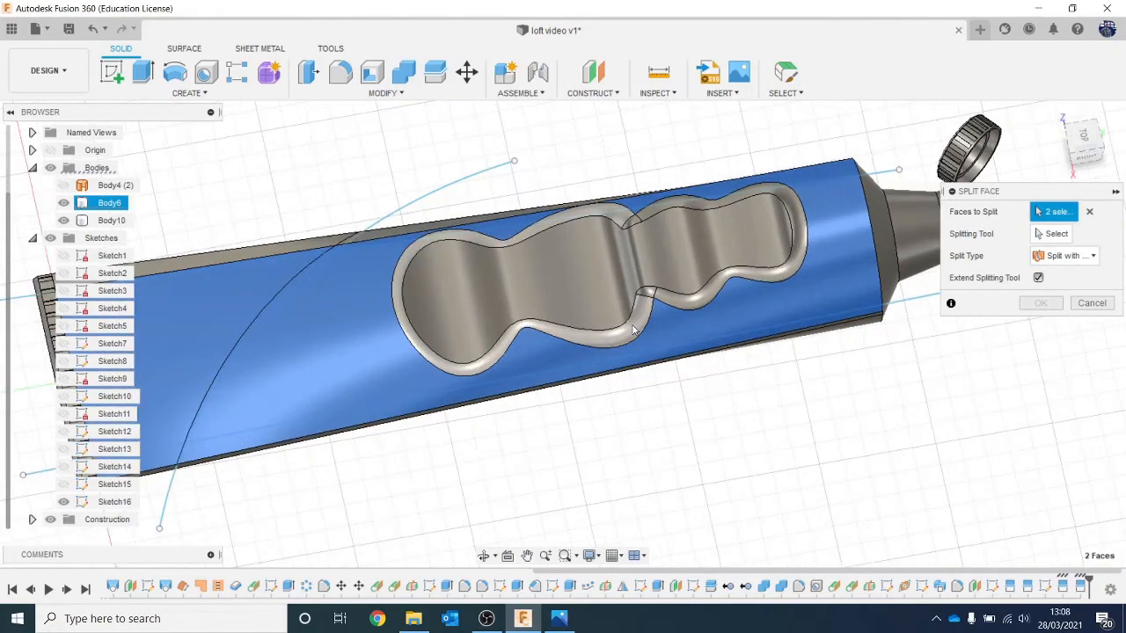
click(726, 279)
click(710, 291)
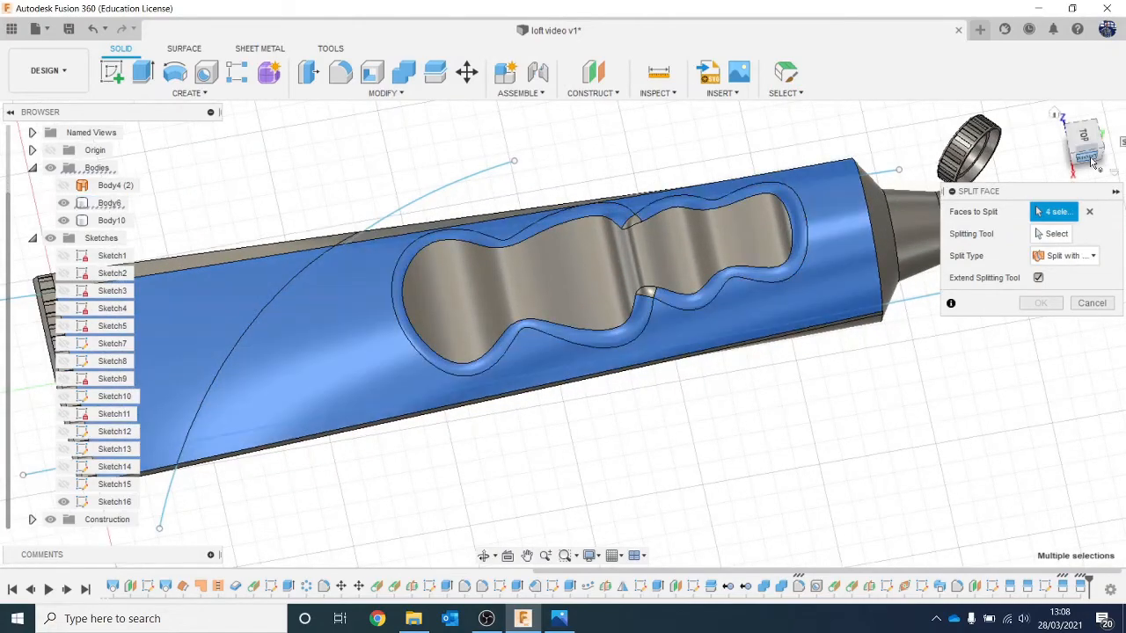
Step: Add both arc-divided underside faces, both underside recess rim fillets and the recess floor to the faces to split
drag(1093, 158, 1088, 84)
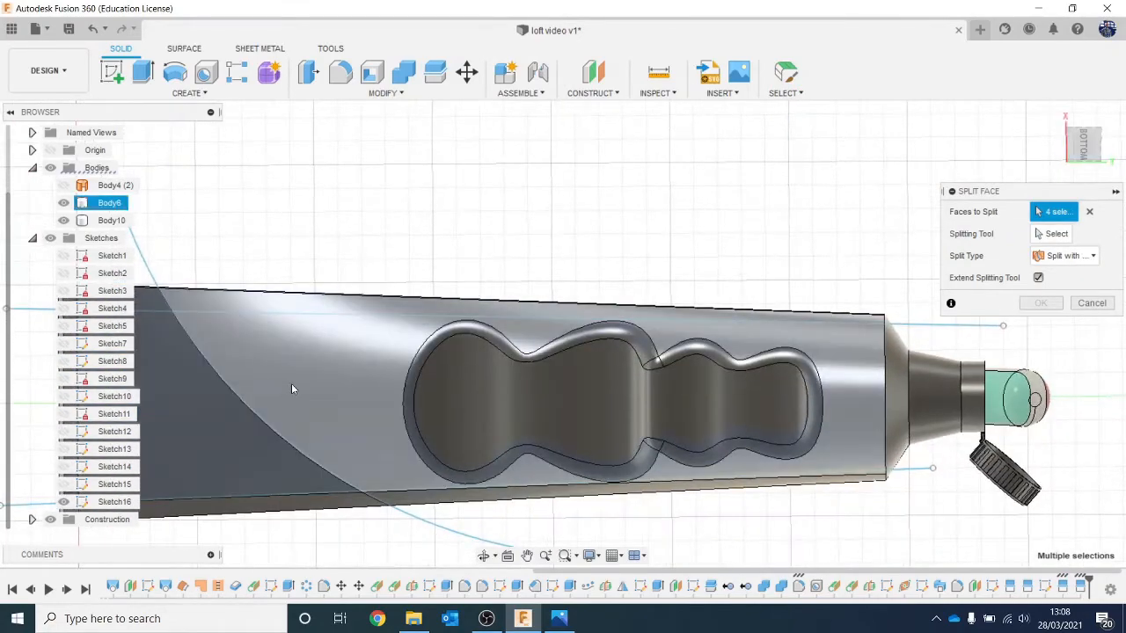
click(292, 387)
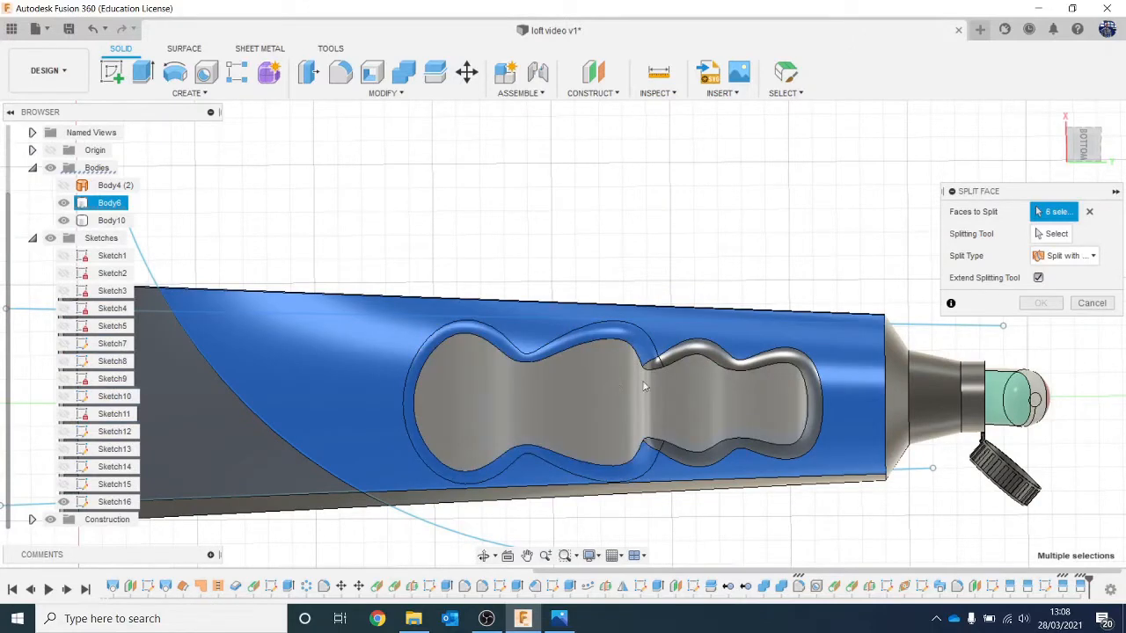
click(644, 386)
click(1059, 236)
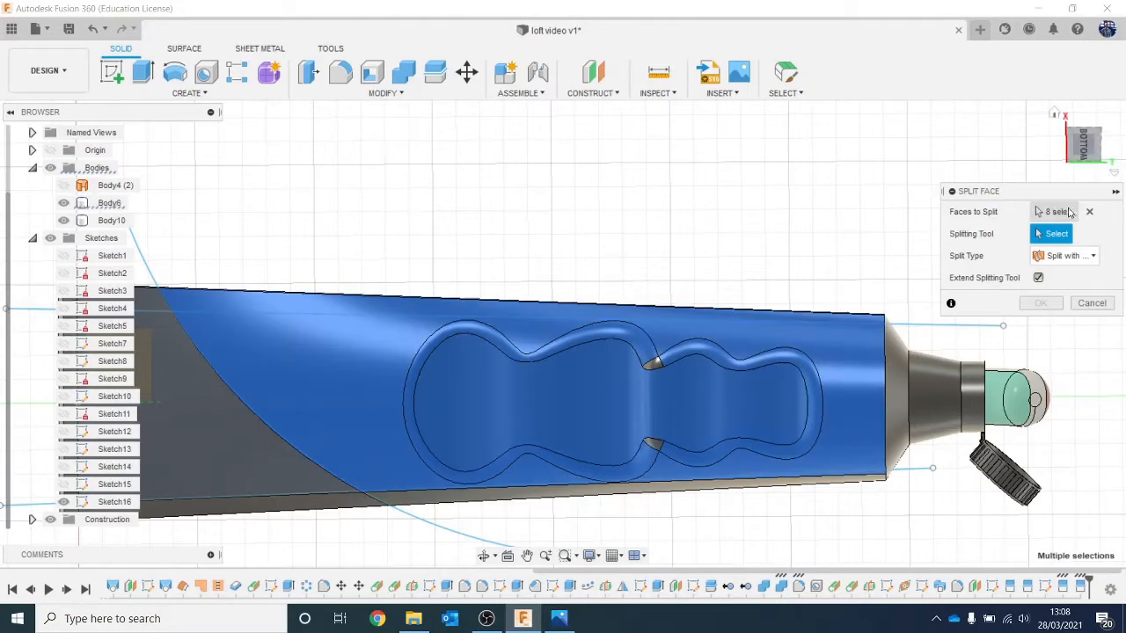
click(1050, 213)
click(201, 423)
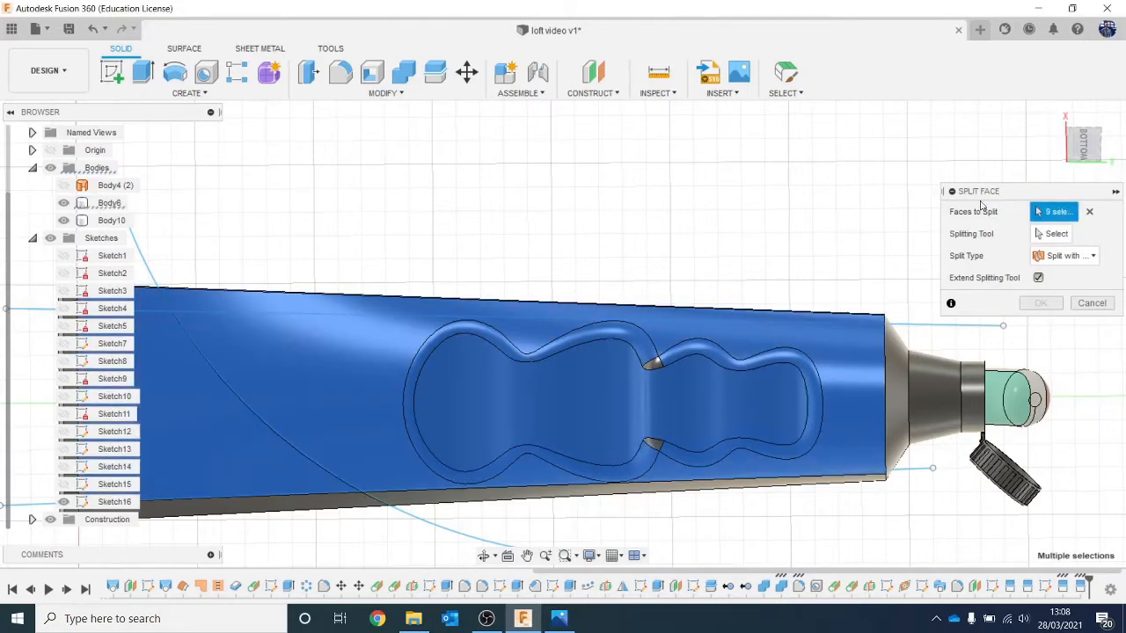
Step: Split the selected faces with the longer sketch line along the tube's other long edge
click(1054, 234)
click(986, 328)
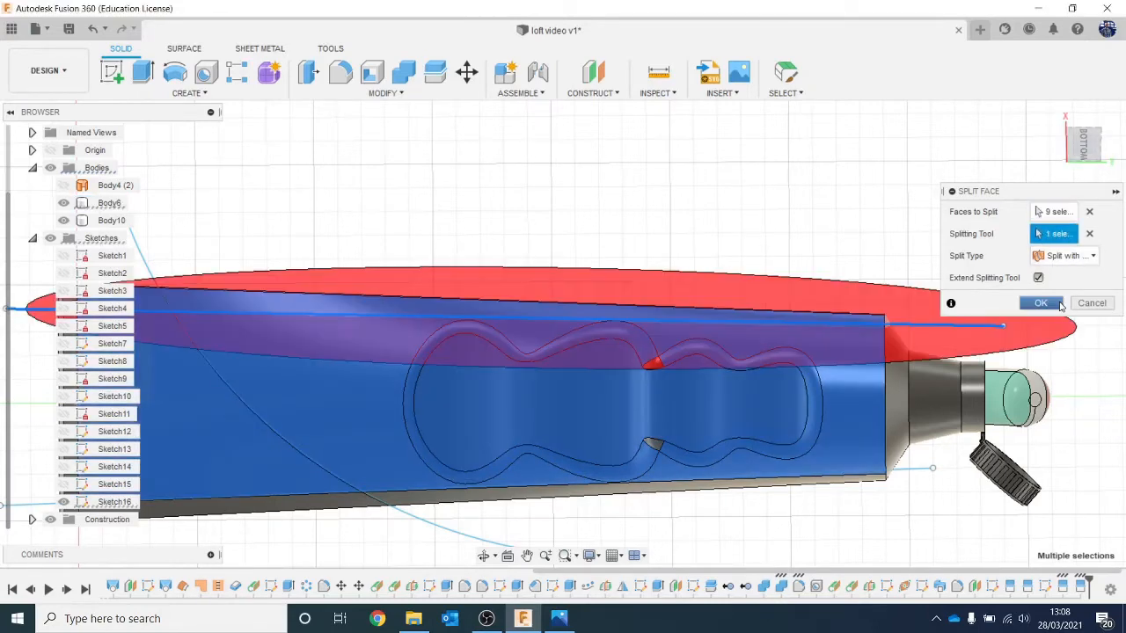
click(1058, 304)
scroll(841, 255, down, 2)
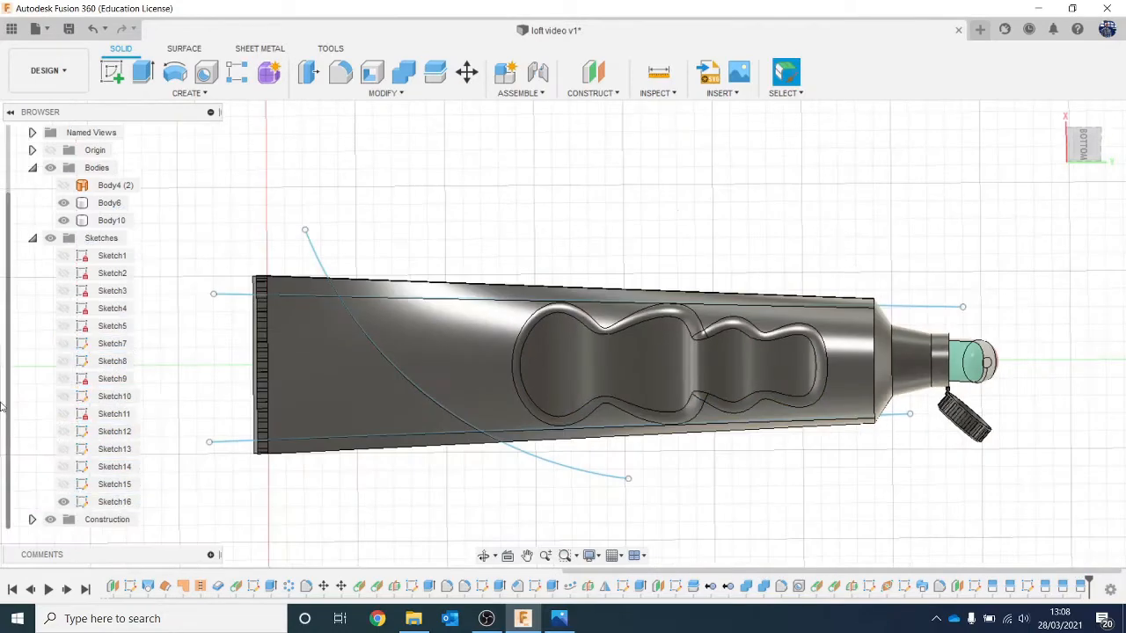
Step: Hide Sketch16 and check the tube's label colours in the Colgate reference photo
click(64, 501)
scroll(449, 350, down, 1)
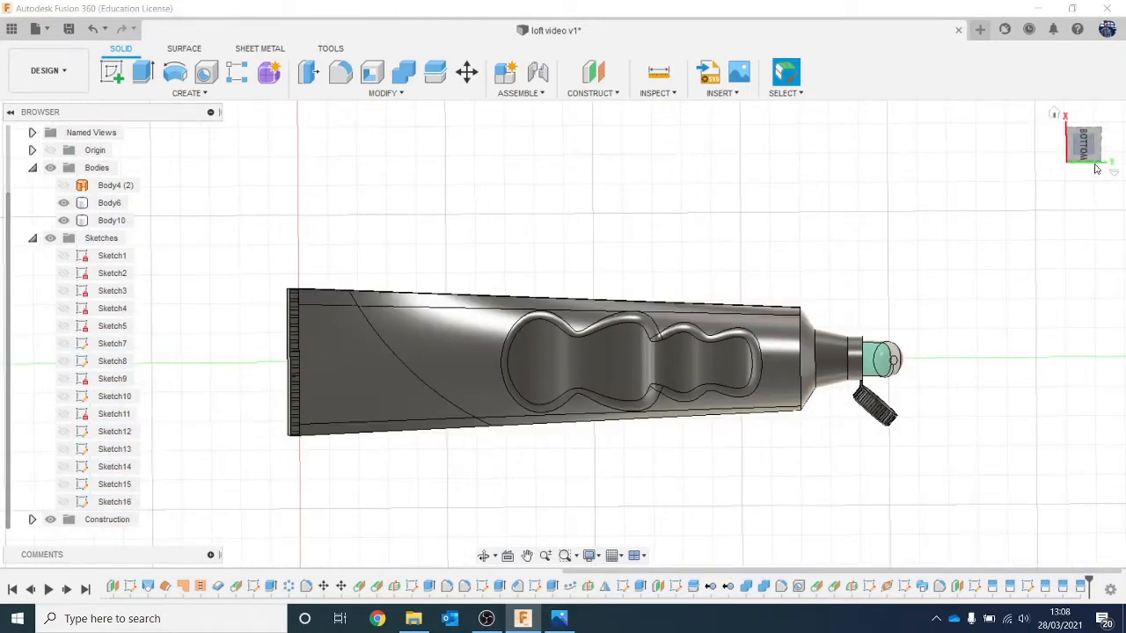
drag(1090, 160, 956, 174)
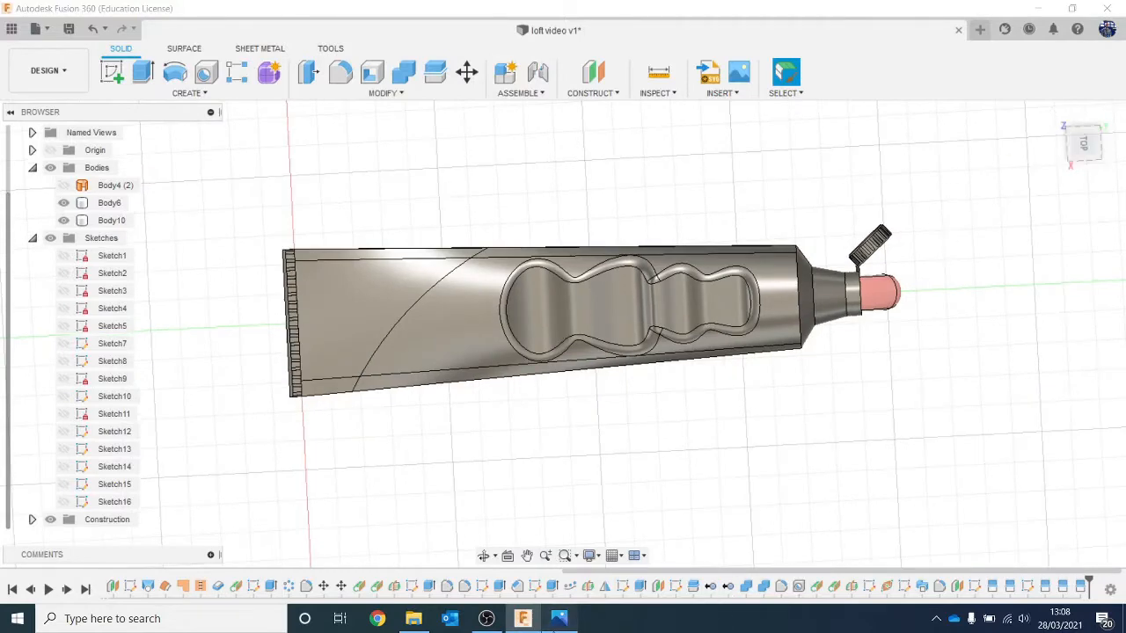
click(559, 619)
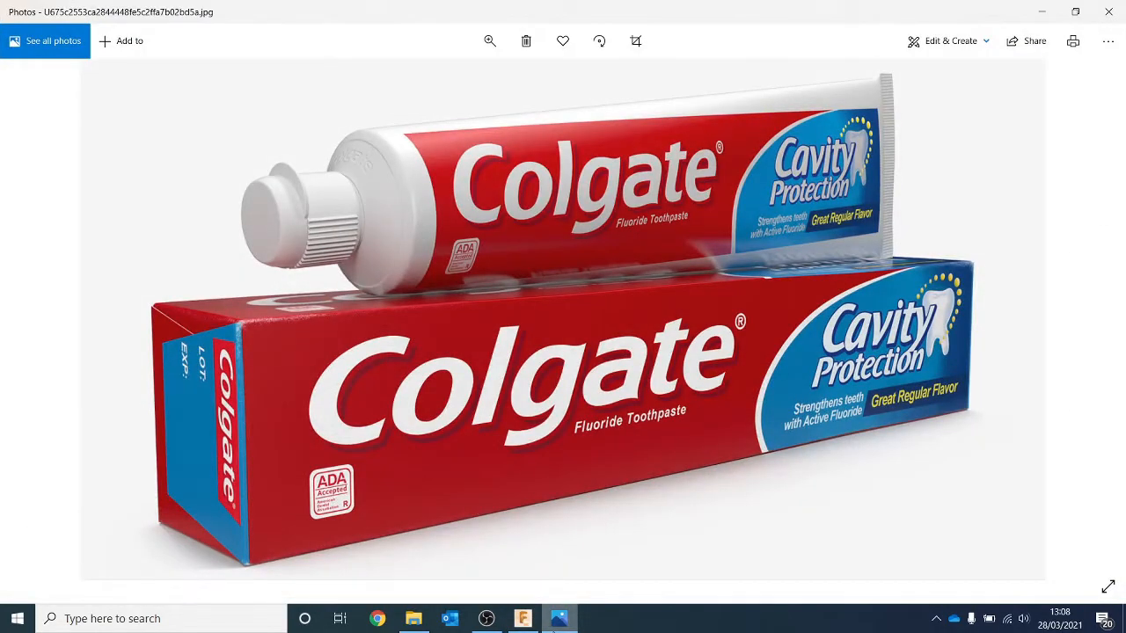
click(559, 618)
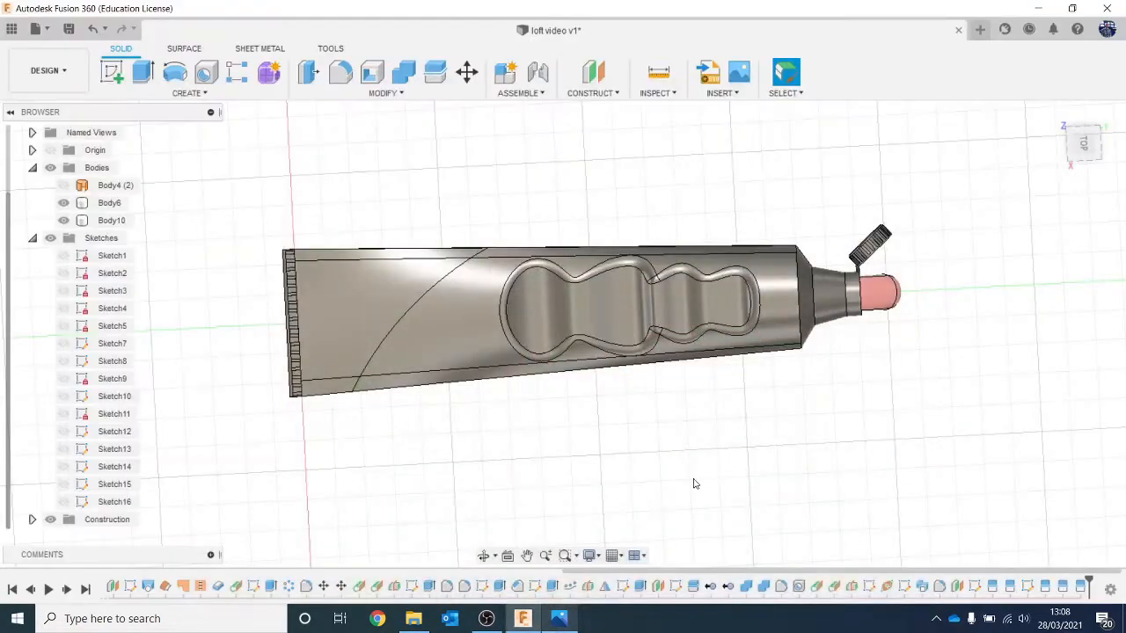
scroll(718, 439, up, 2)
scroll(721, 424, down, 1)
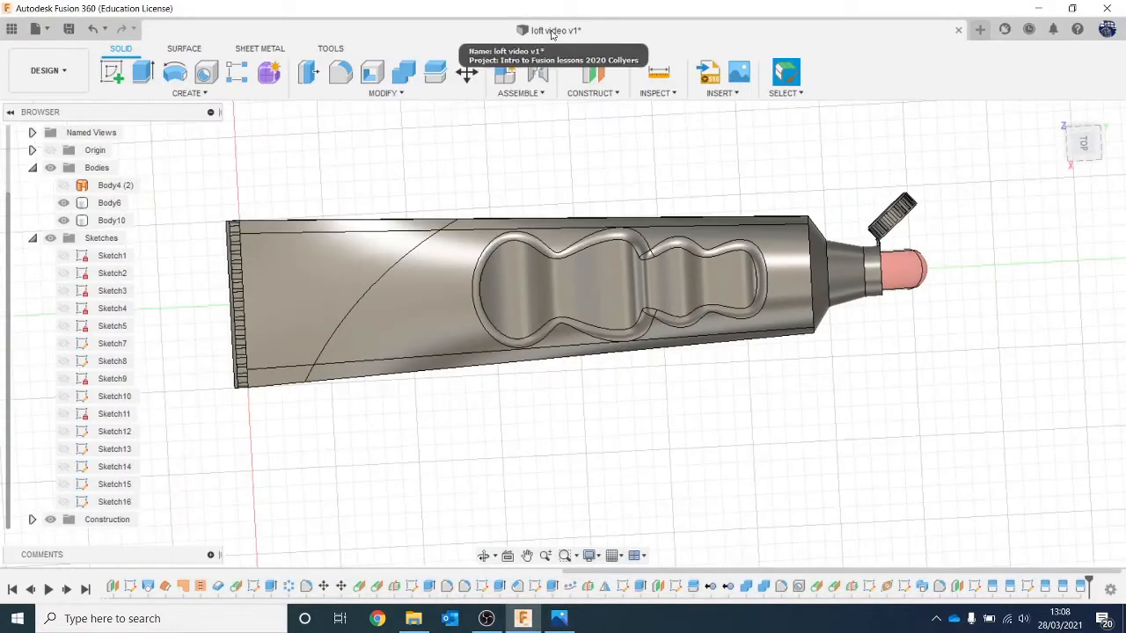
Step: Duplicate the design's ABS (White) appearance and recolour the copy light blue, RGB 85, 173, 255
key(a)
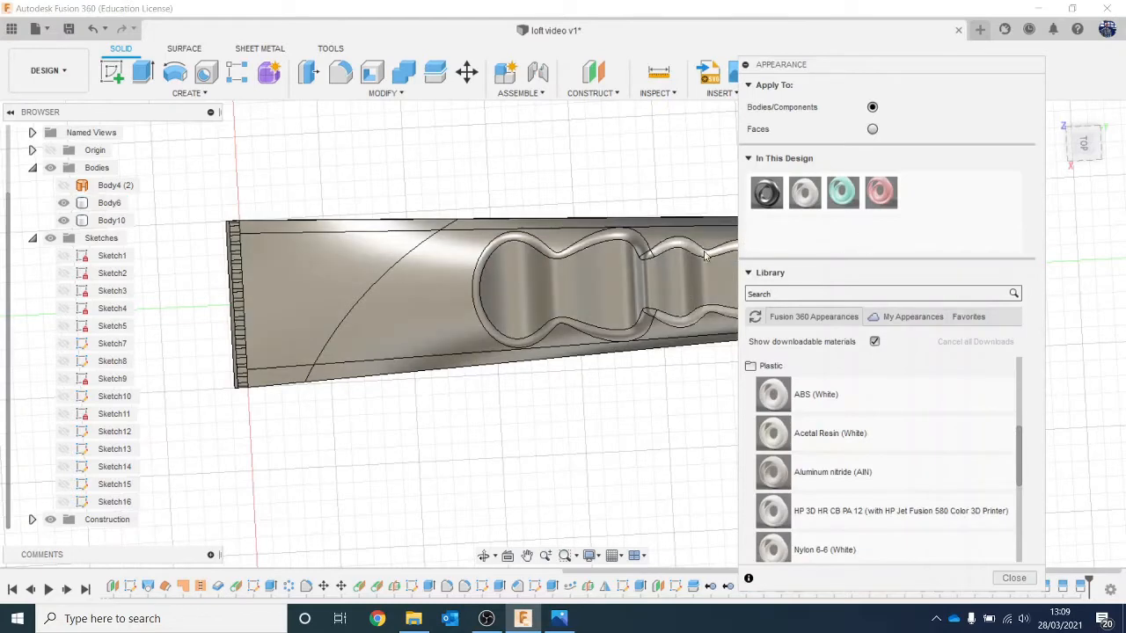
click(655, 262)
scroll(652, 265, up, 1)
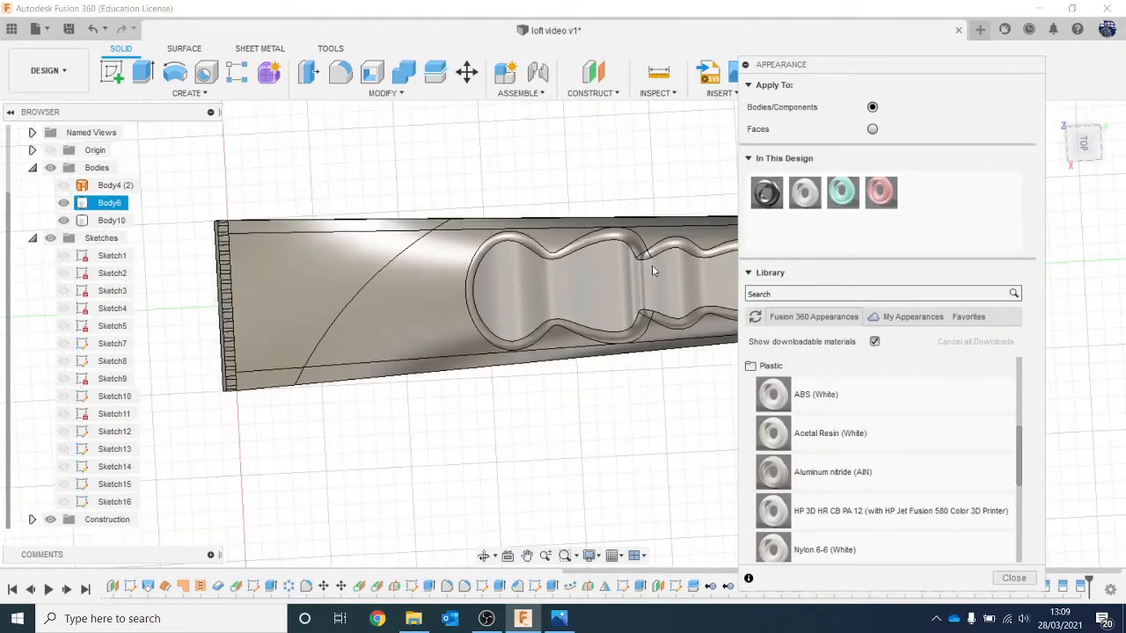
middle_drag(652, 264, 495, 253)
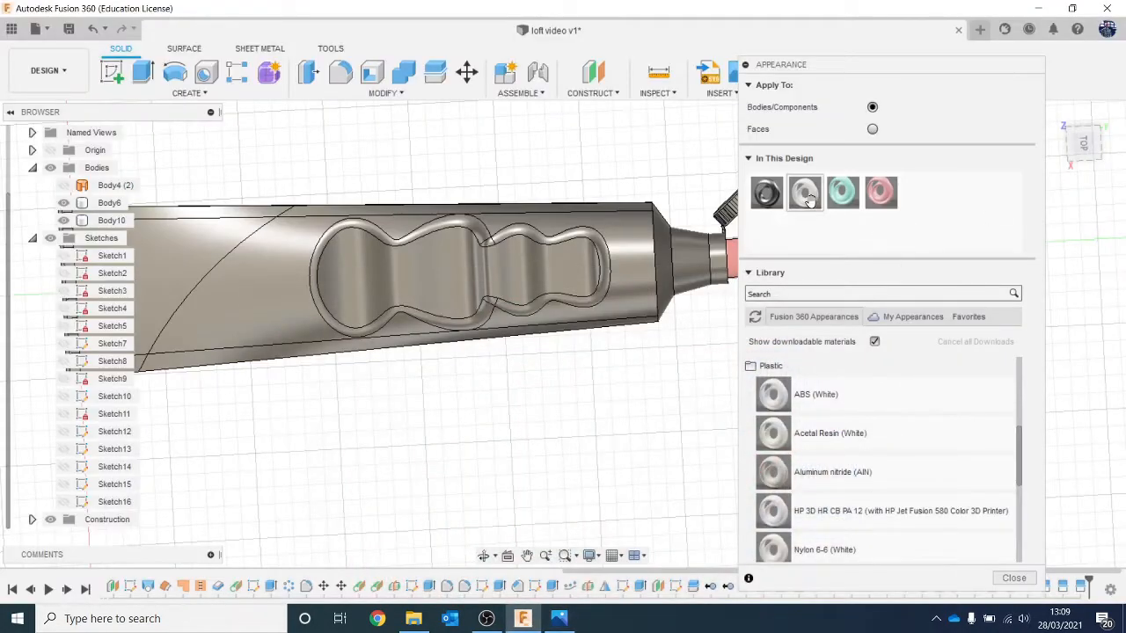
right_click(807, 196)
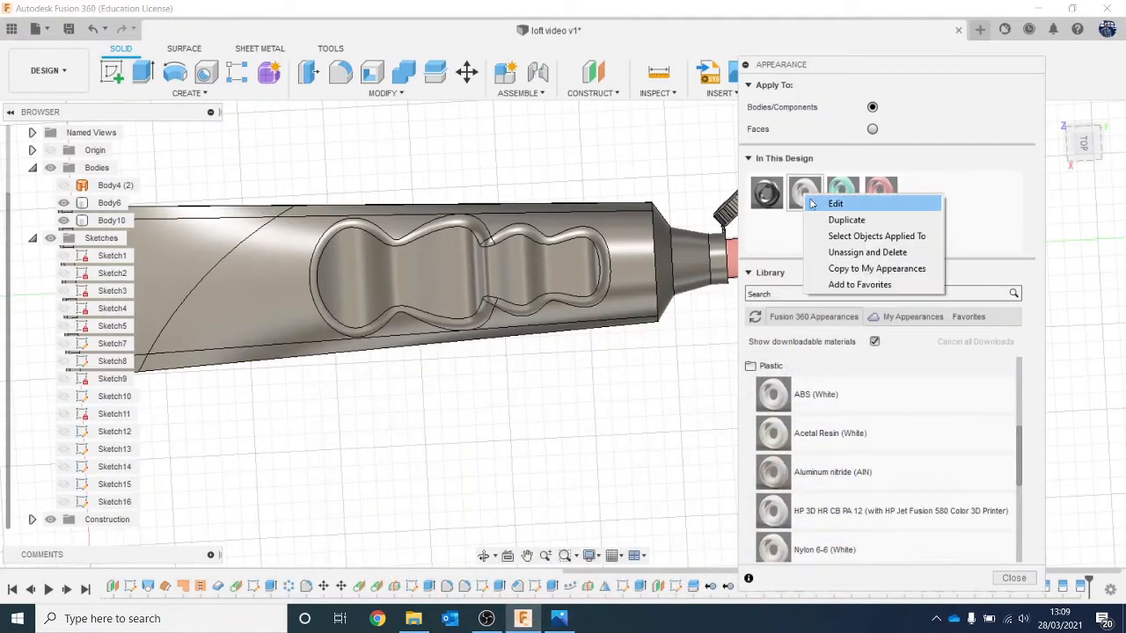
click(827, 222)
double_click(919, 191)
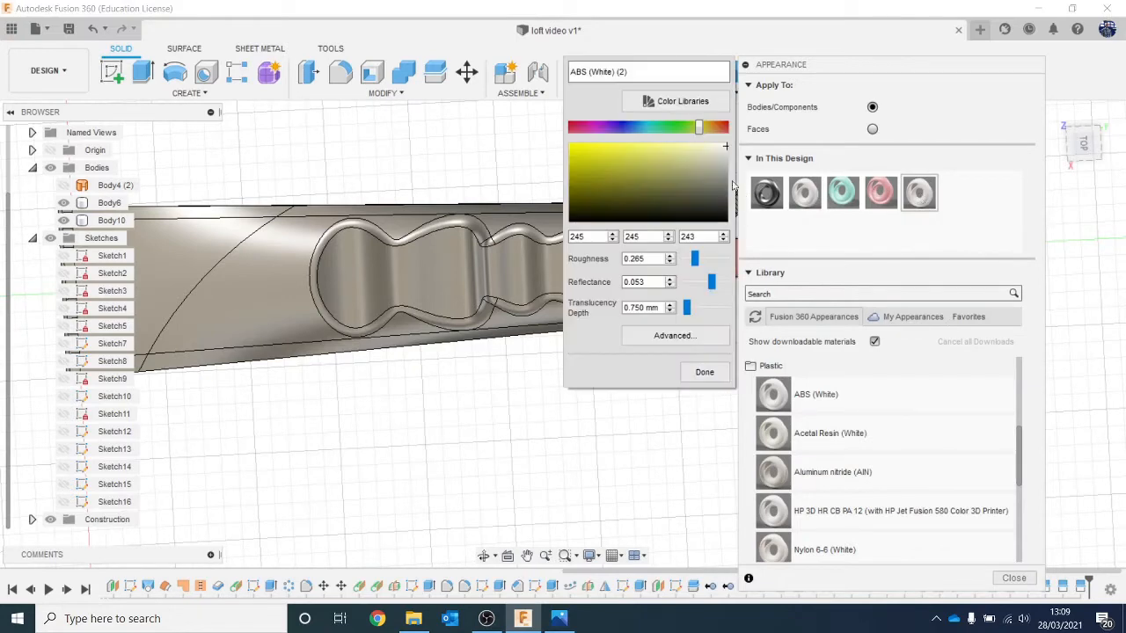
drag(652, 133, 627, 147)
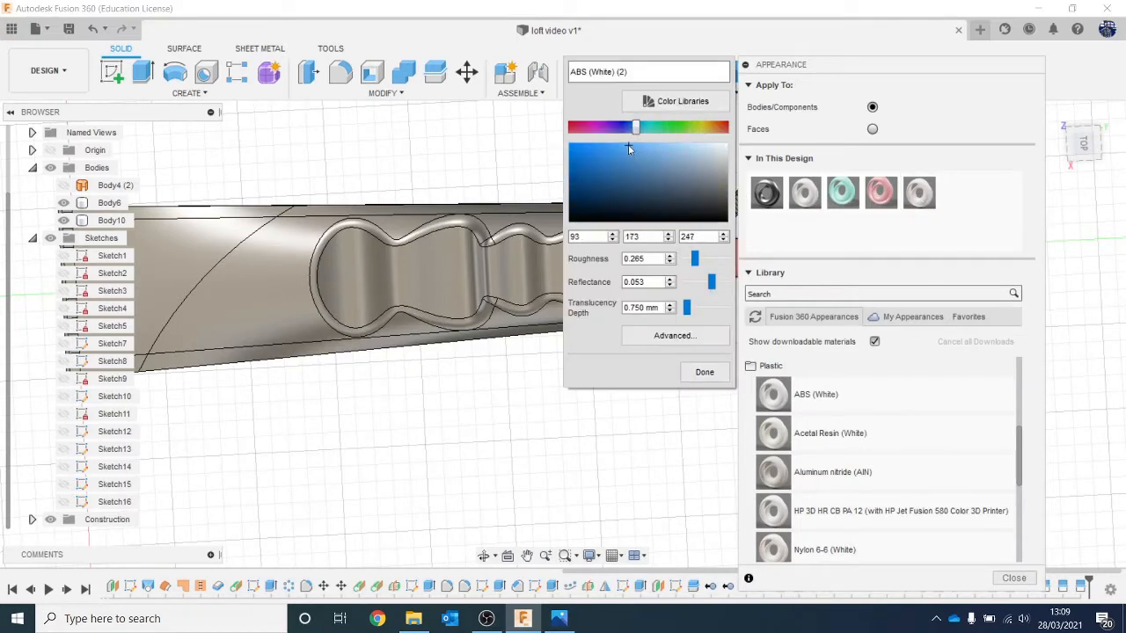
click(710, 375)
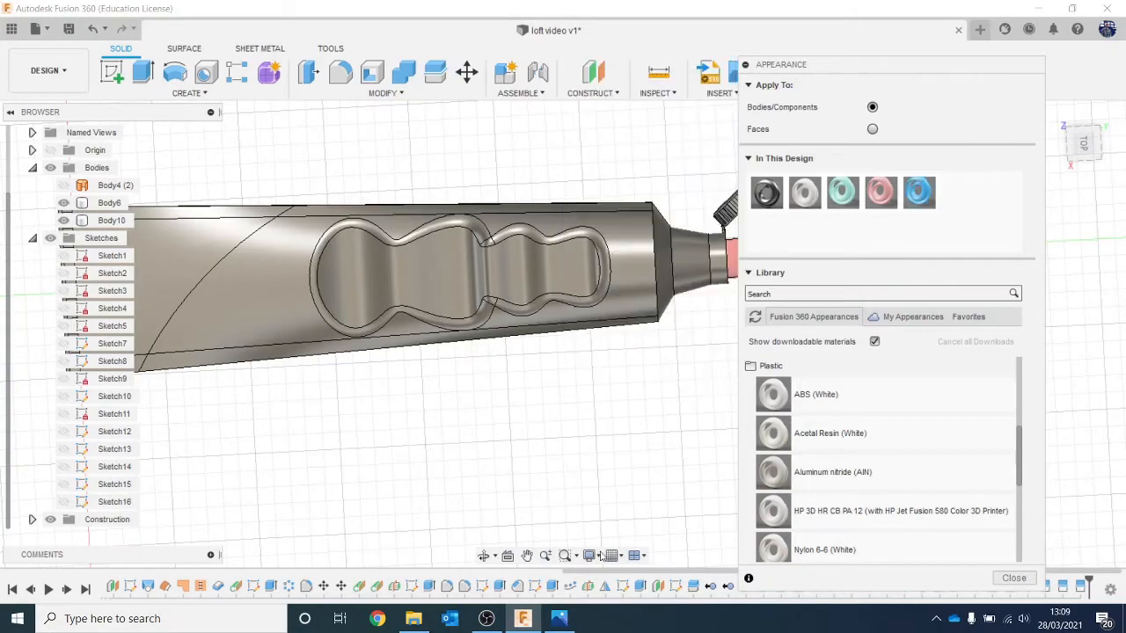
Step: Switch the appearance target to Faces and apply the blue appearance to the top face between the crimped end and the arc
click(559, 621)
click(559, 621)
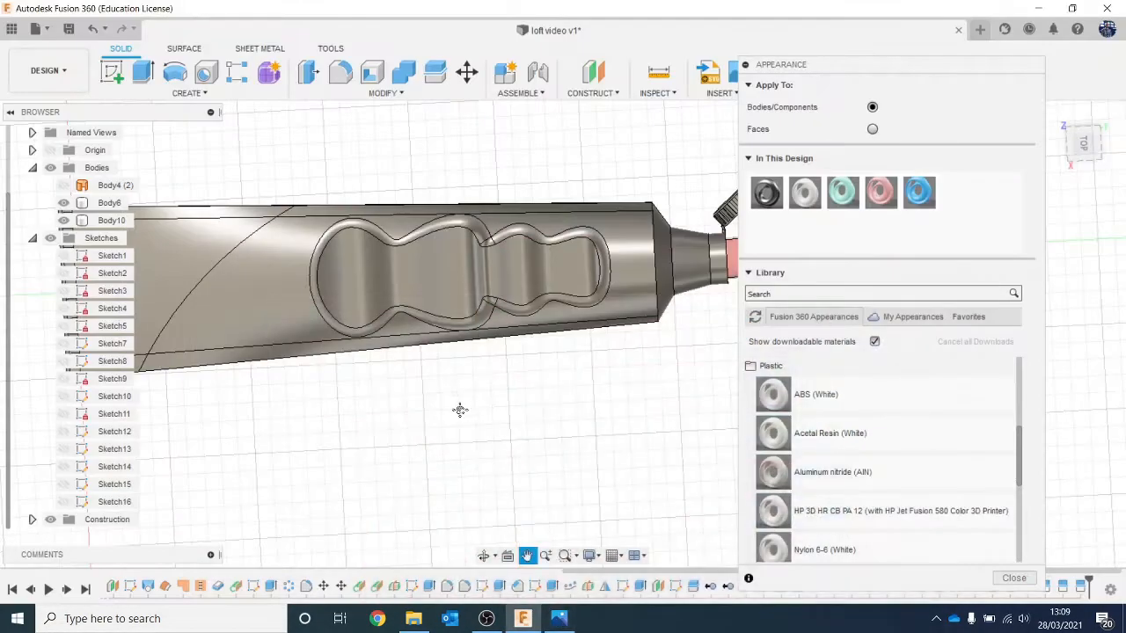
middle_drag(460, 410, 655, 463)
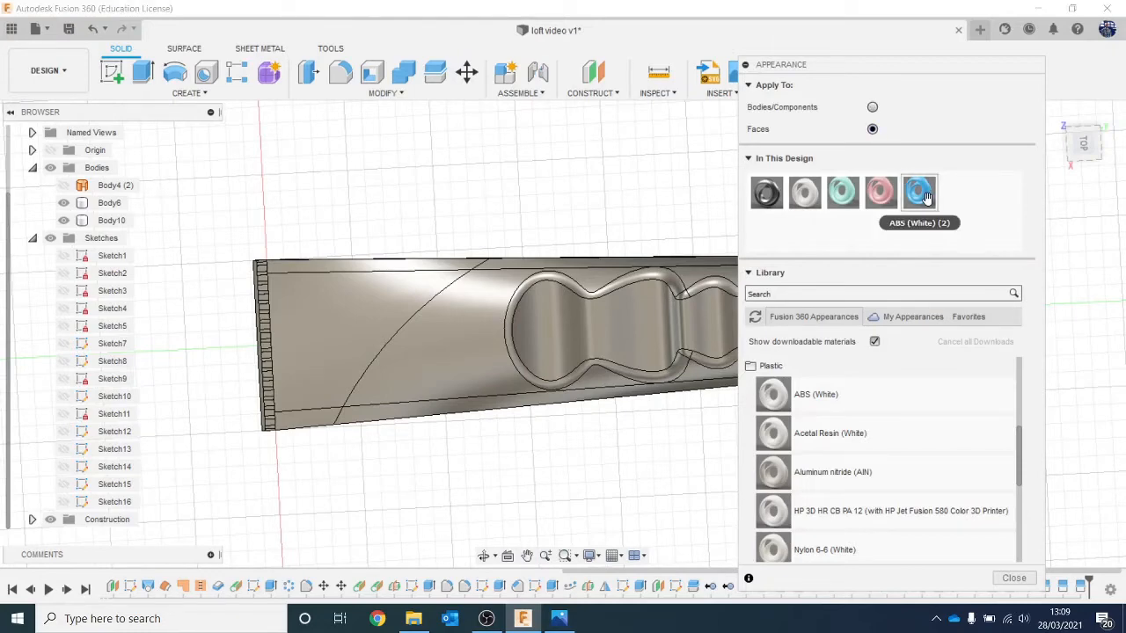
drag(925, 199, 413, 334)
scroll(578, 287, down, 2)
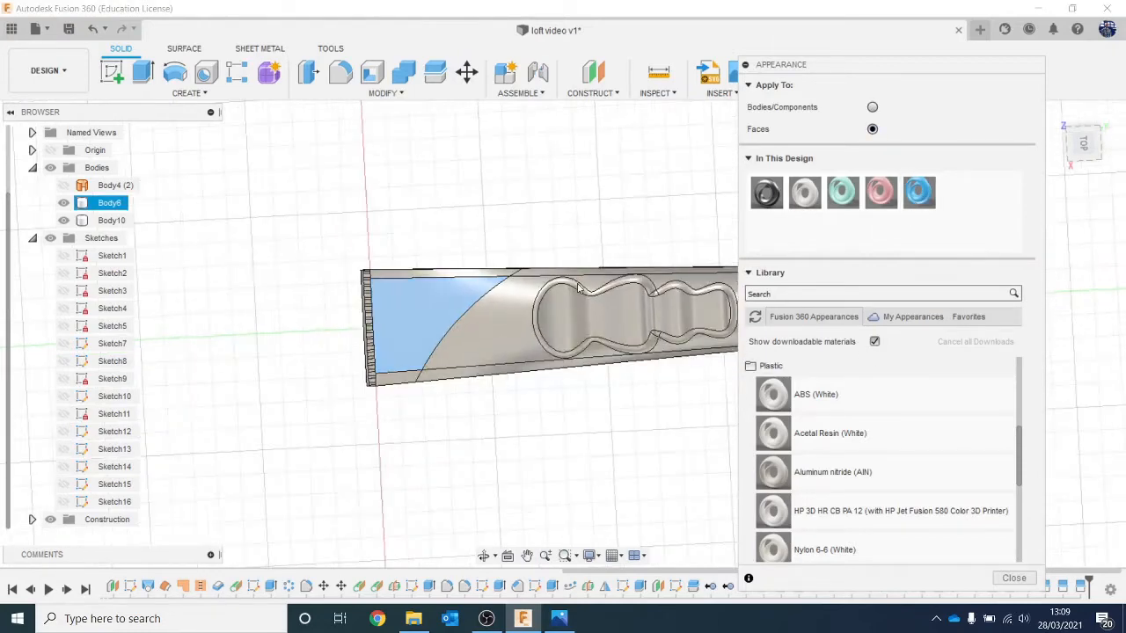
Step: Apply the blue appearance to the matching underside face between the crimped end and the arc
middle_drag(634, 213, 517, 216)
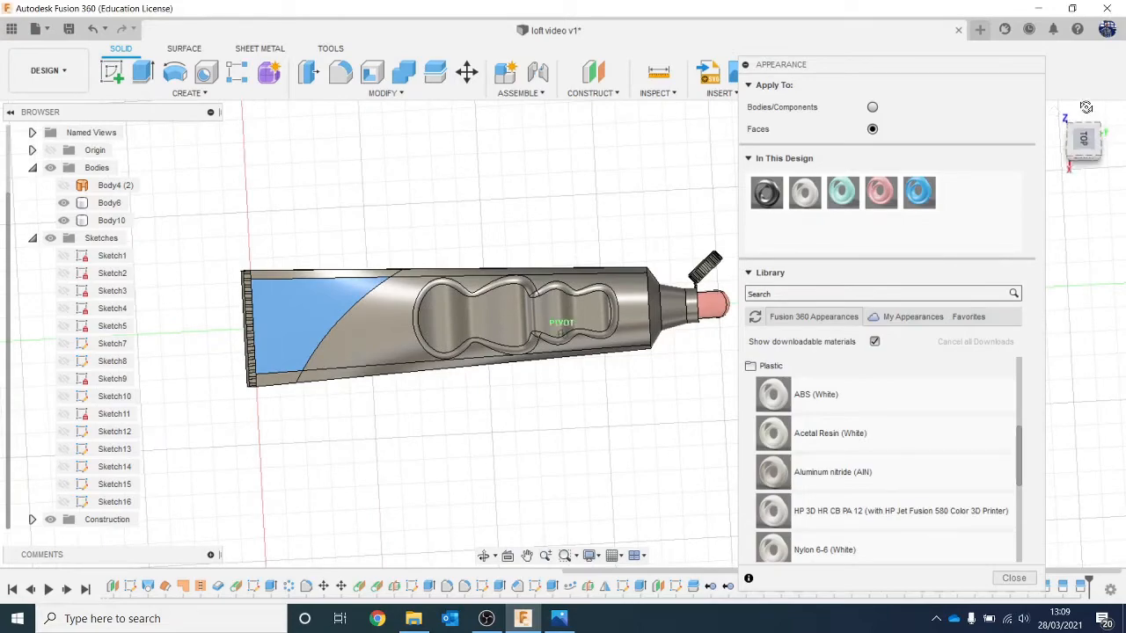
drag(1086, 106, 1054, 326)
drag(919, 191, 297, 337)
scroll(381, 350, down, 1)
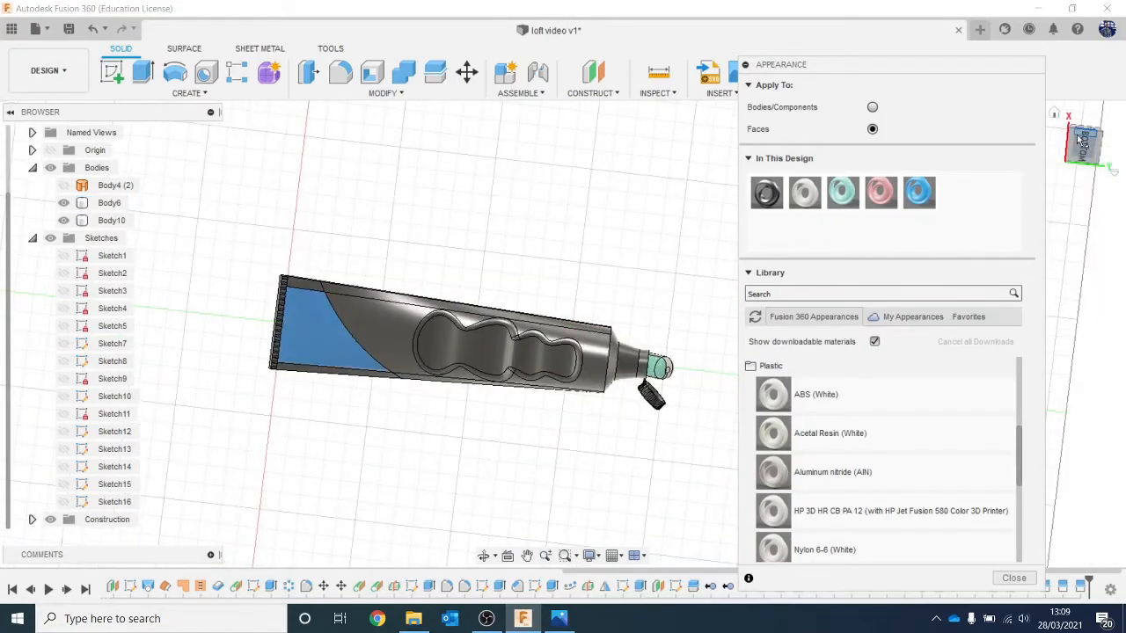
Step: Duplicate the blue appearance and recolour the copy red, RGB 255, 85, 85
drag(1080, 141, 1065, 330)
scroll(383, 332, up, 3)
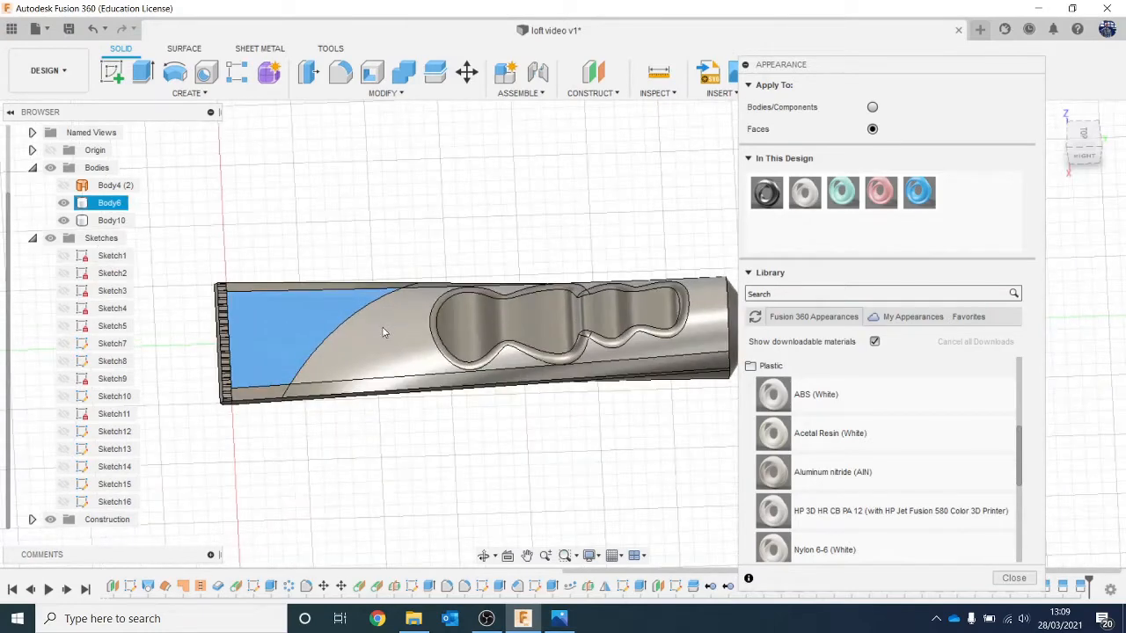
scroll(383, 332, up, 3)
right_click(919, 192)
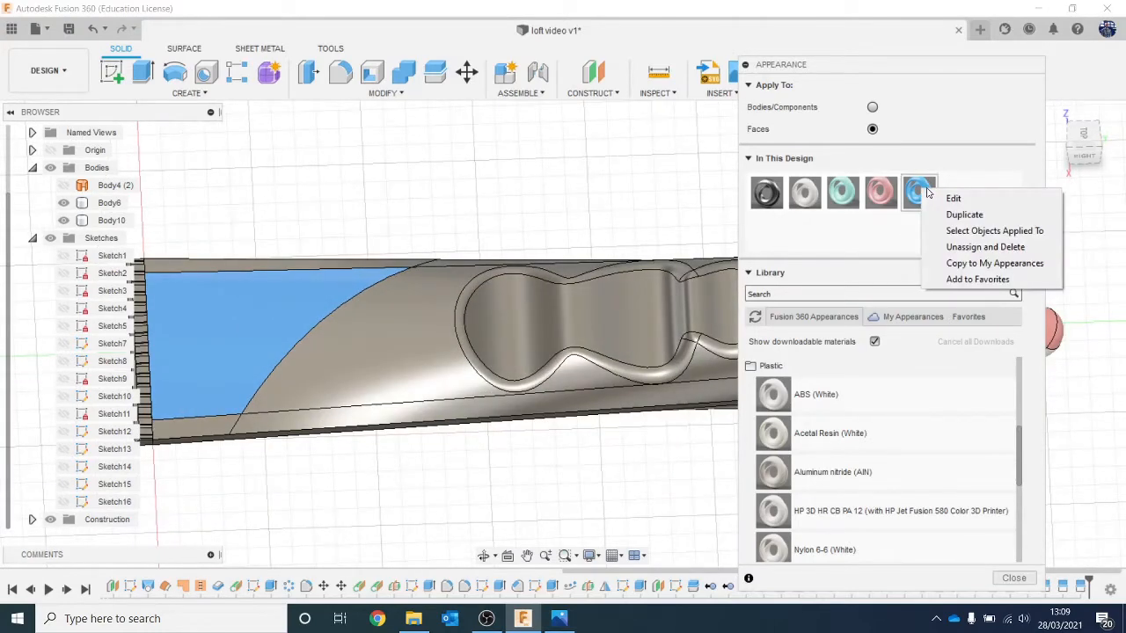
click(953, 215)
double_click(952, 196)
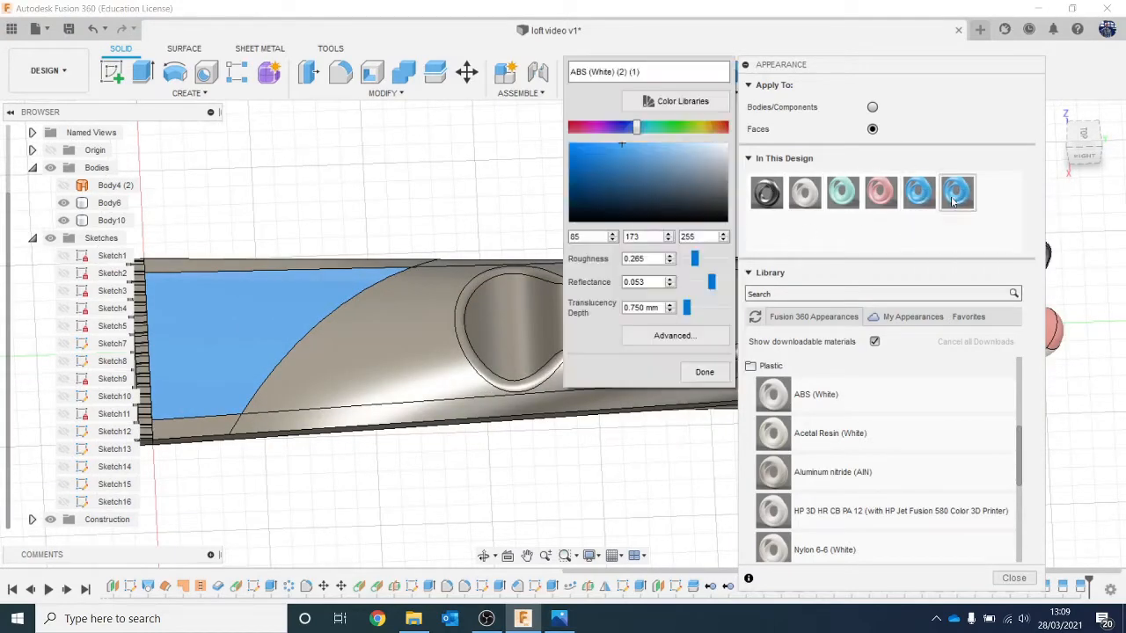
drag(631, 136, 577, 129)
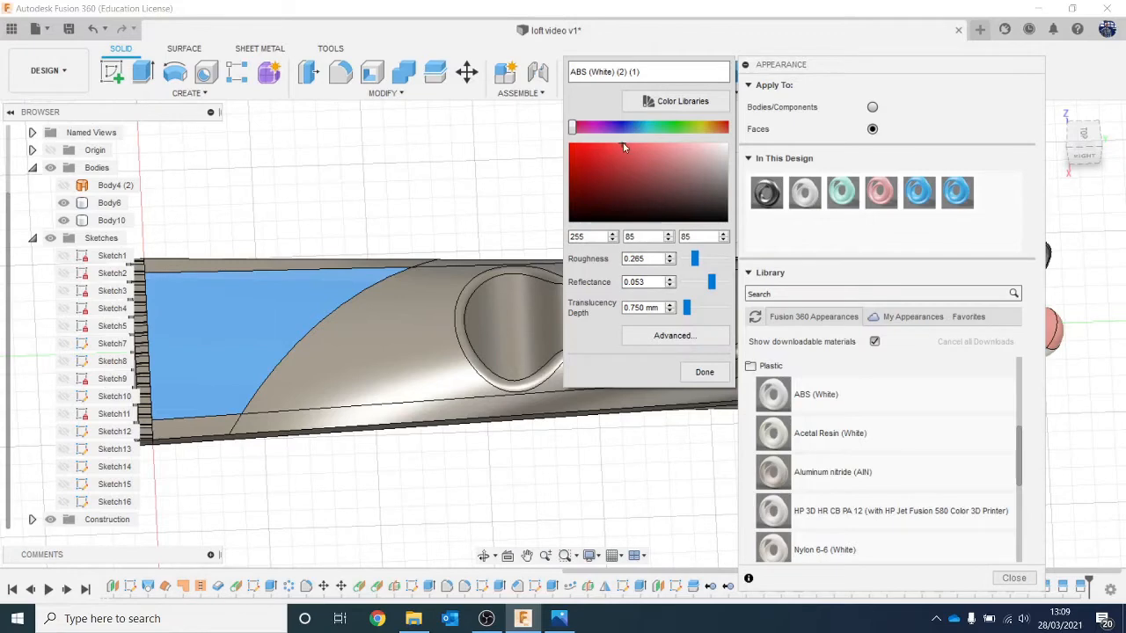
click(717, 371)
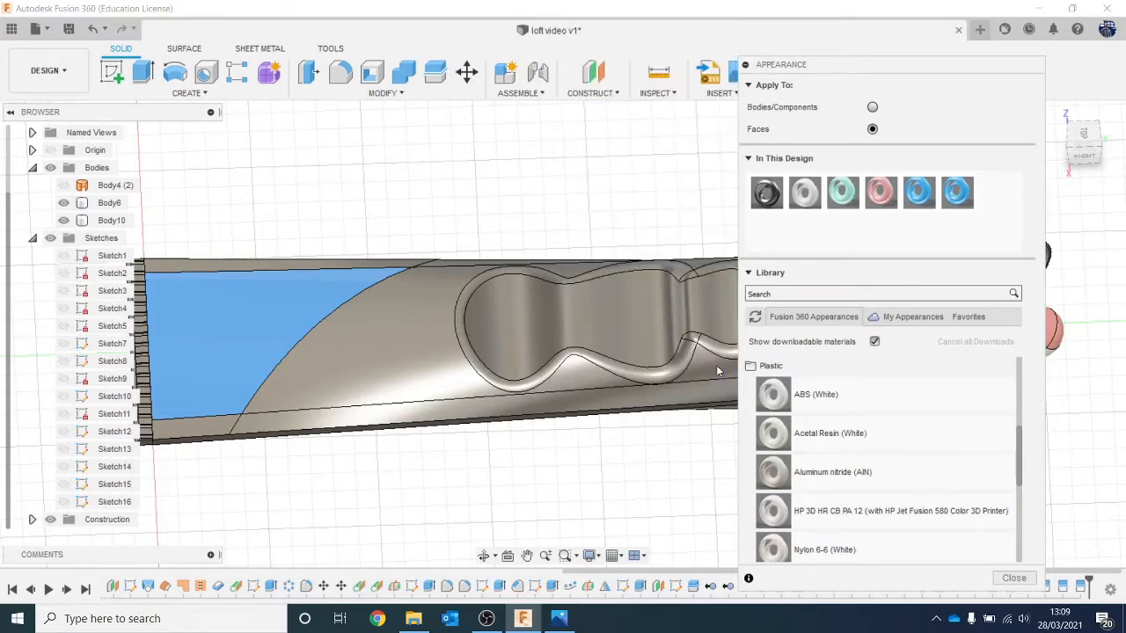
Step: Apply the red appearance to the large top face around the grip recess, on the cap side of the arc
drag(934, 211, 418, 348)
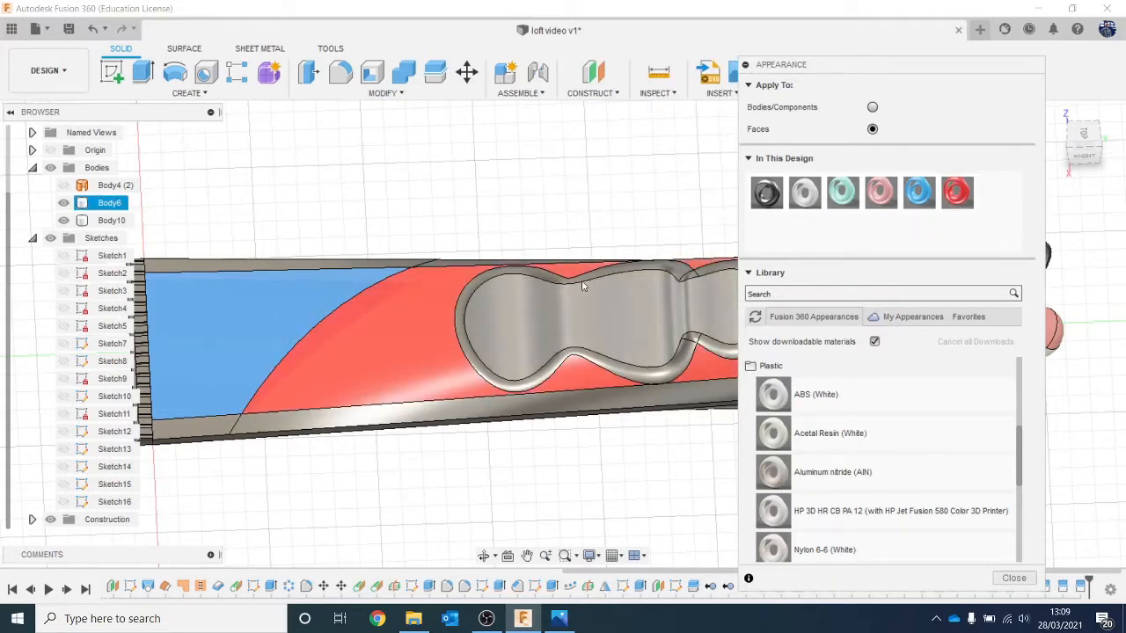
scroll(604, 239, down, 2)
middle_drag(598, 239, 524, 228)
scroll(585, 294, up, 3)
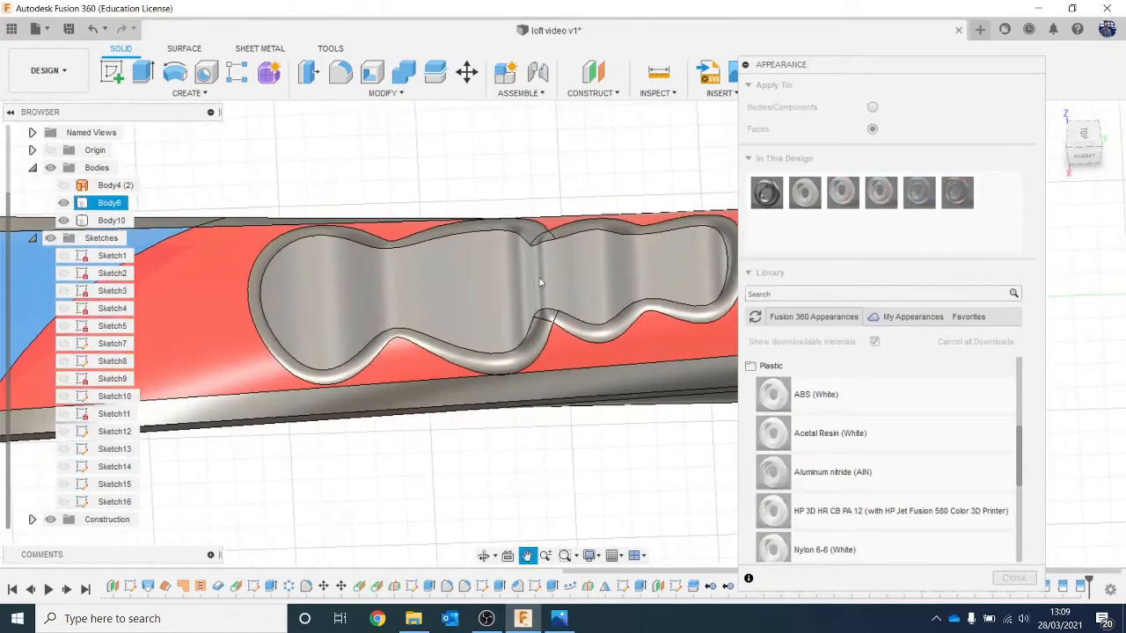
Step: Apply the red appearance to the top grip recess floor and to both of its rounded rim faces
drag(934, 208, 512, 284)
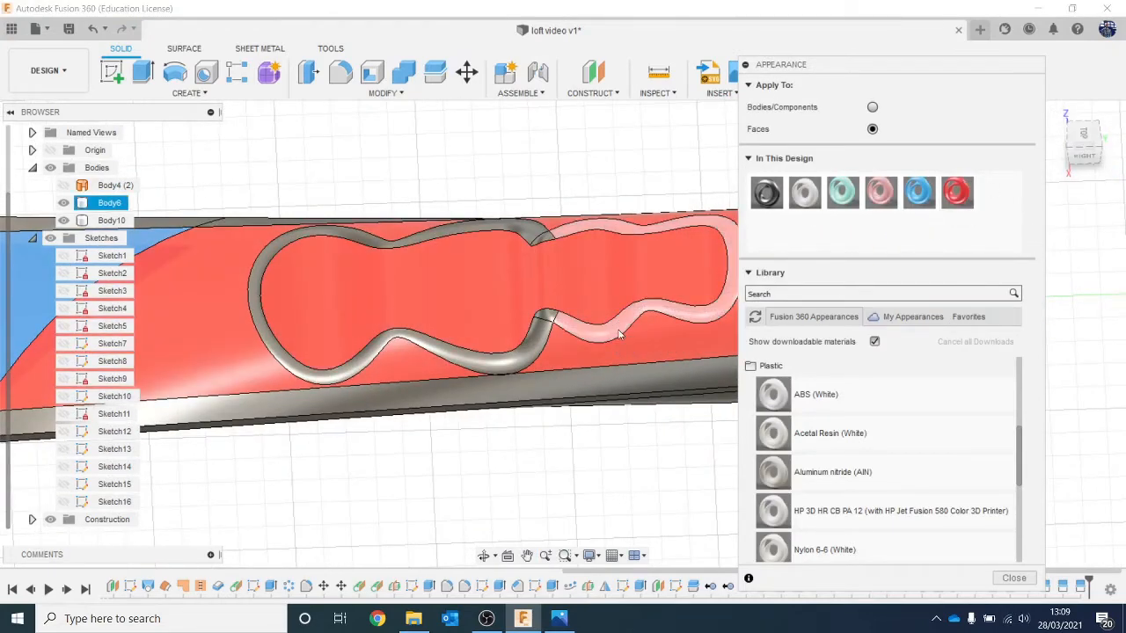
scroll(607, 334, up, 2)
drag(957, 195, 519, 327)
Step: Apply the red appearance to the two small faces where the top recess's rims meet
scroll(705, 295, up, 2)
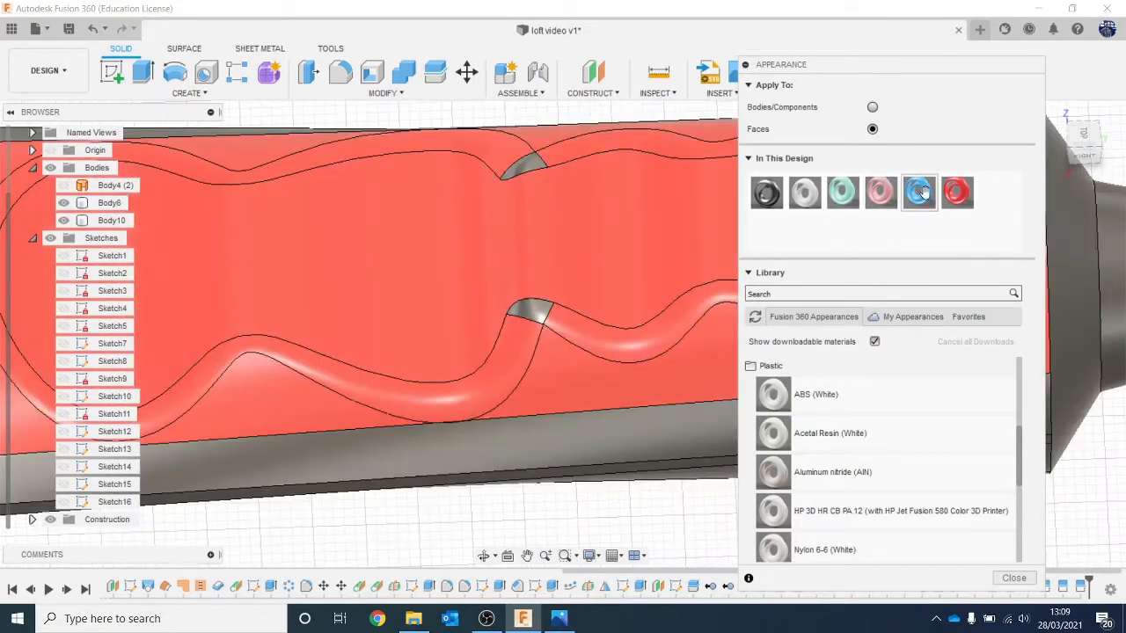
drag(957, 193, 541, 326)
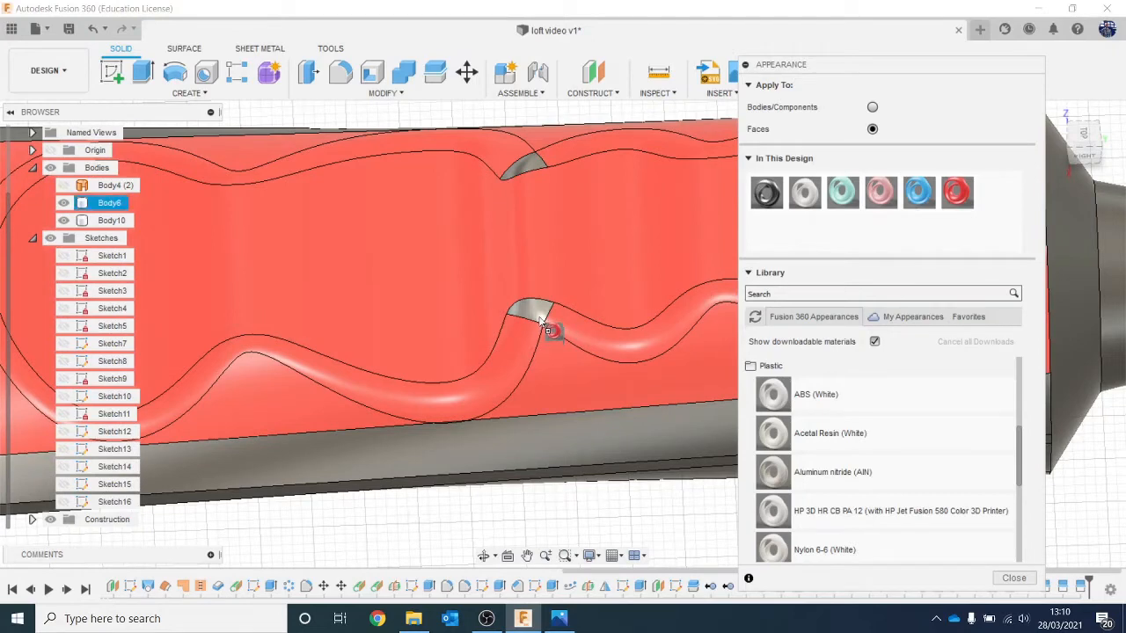
drag(956, 193, 536, 176)
scroll(549, 203, down, 6)
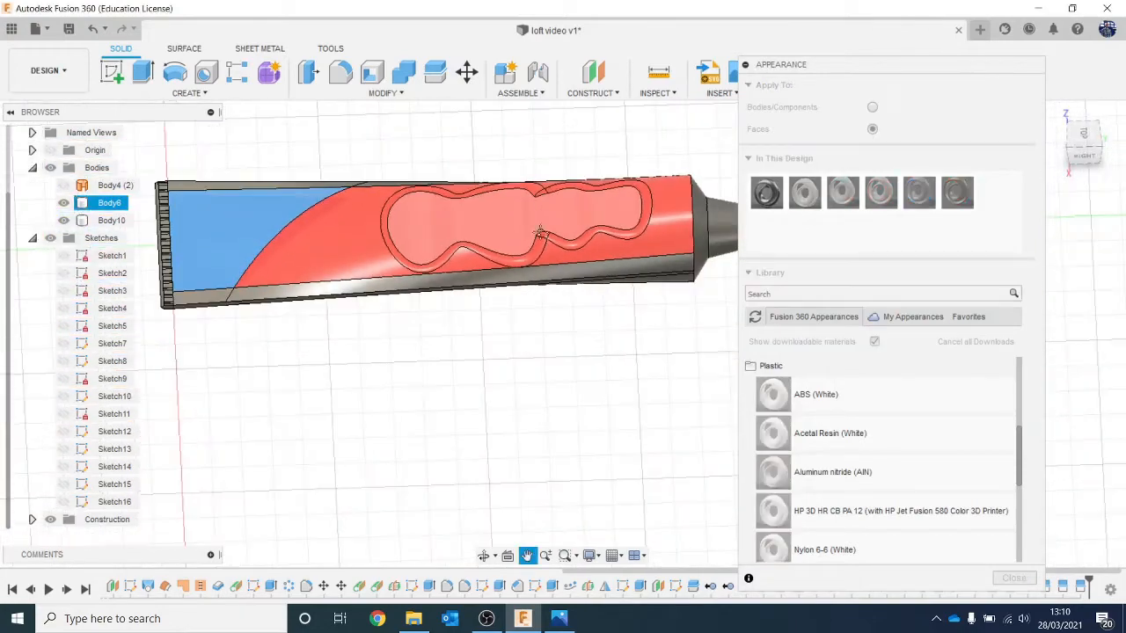
Step: Apply the red appearance to the tube's large underside face around the grip recess and to the recess floor
click(1075, 169)
scroll(395, 258, up, 10)
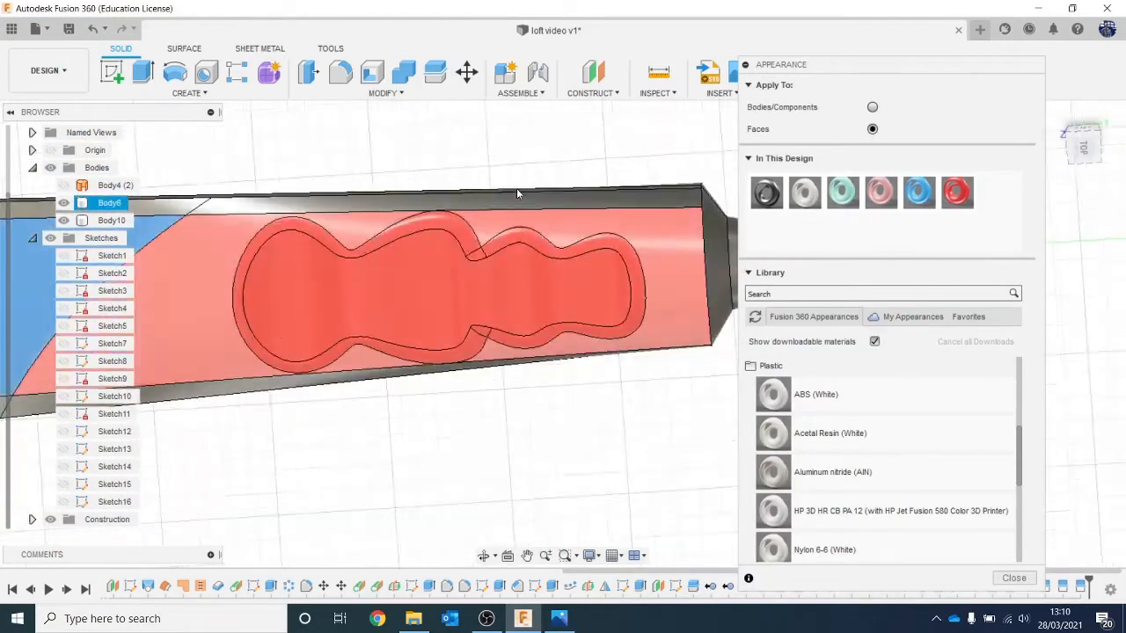
scroll(445, 258, up, 6)
scroll(659, 210, down, 6)
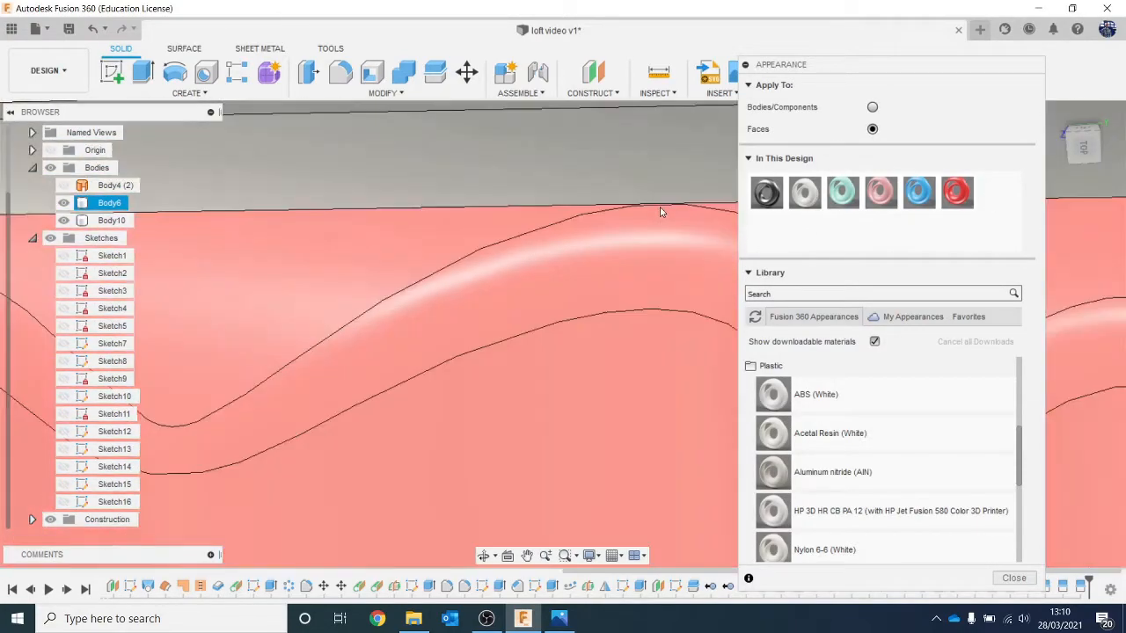
scroll(626, 199, down, 6)
middle_drag(609, 188, 529, 281)
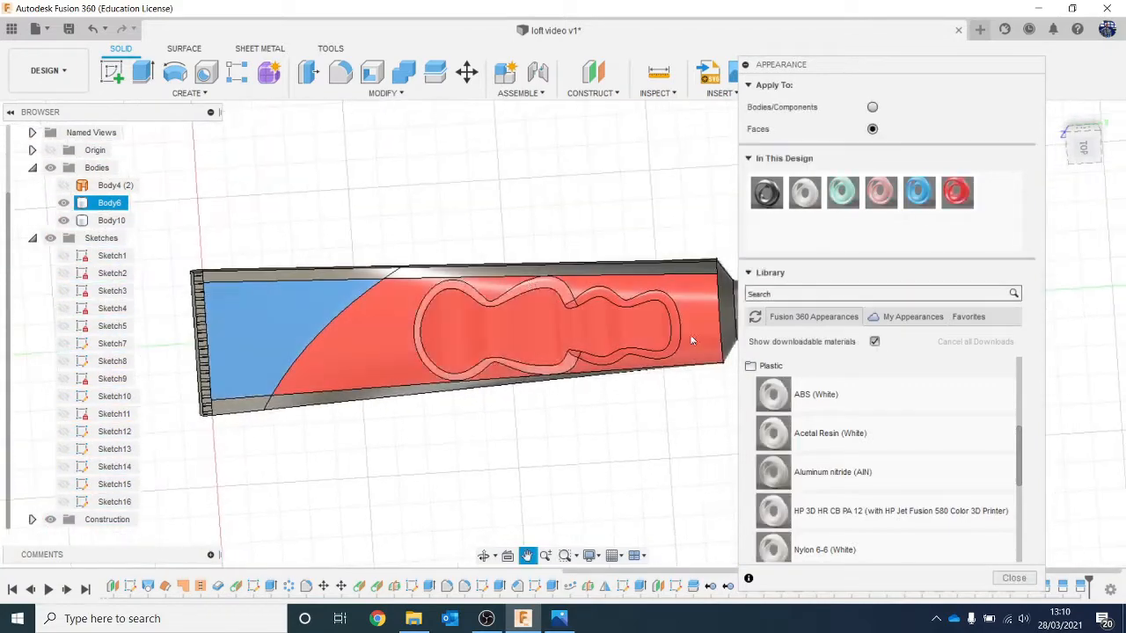
mouse_move(1082, 142)
mouse_down()
mouse_move(1078, 255)
mouse_move(1029, 299)
mouse_move(1064, 264)
mouse_move(985, 250)
mouse_move(972, 266)
mouse_up()
middle_drag(354, 422, 397, 298)
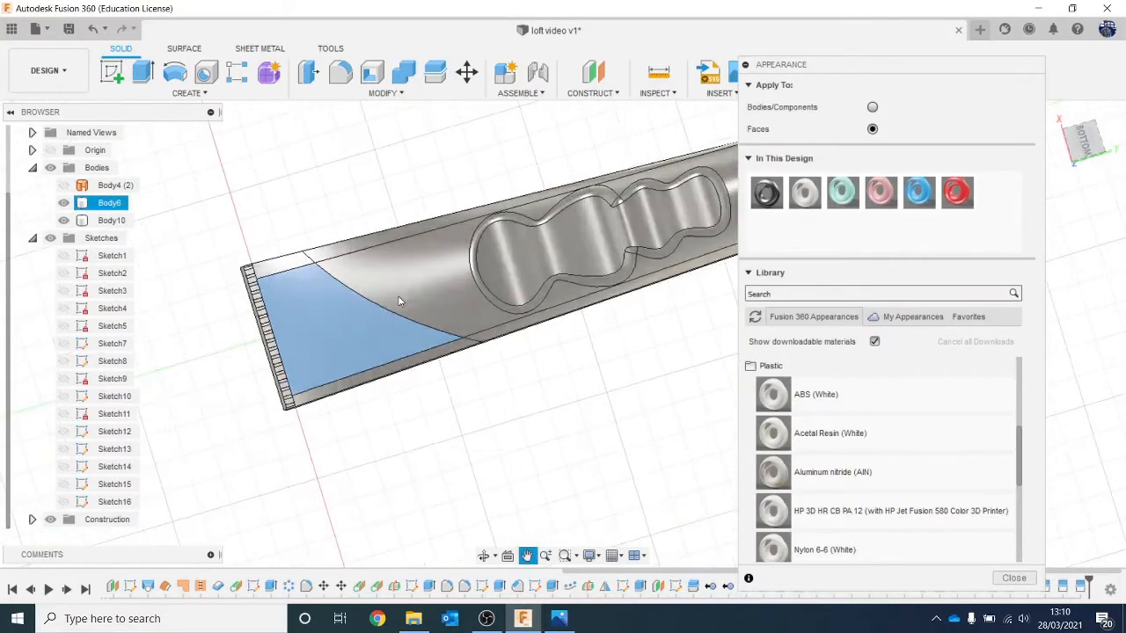
scroll(406, 296, up, 5)
drag(957, 191, 553, 277)
middle_drag(552, 273, 428, 325)
drag(956, 194, 576, 235)
Step: Apply the red appearance to both rounded rim faces of the underside grip recess
scroll(631, 167, up, 3)
middle_drag(634, 164, 566, 263)
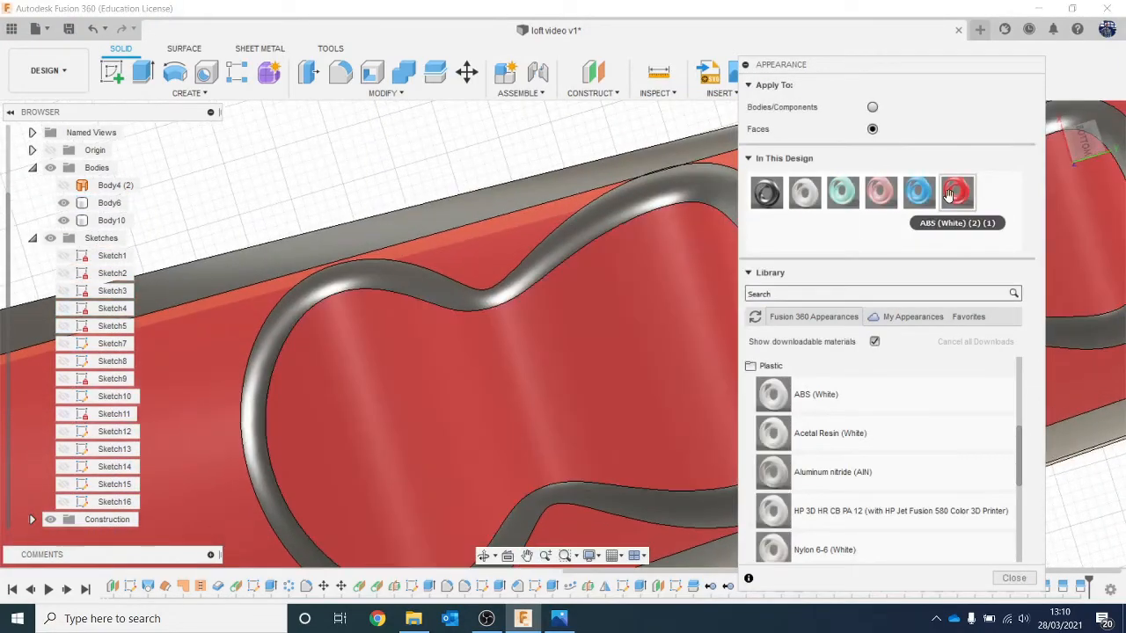
drag(956, 193, 694, 195)
scroll(656, 281, down, 3)
middle_drag(656, 281, 524, 286)
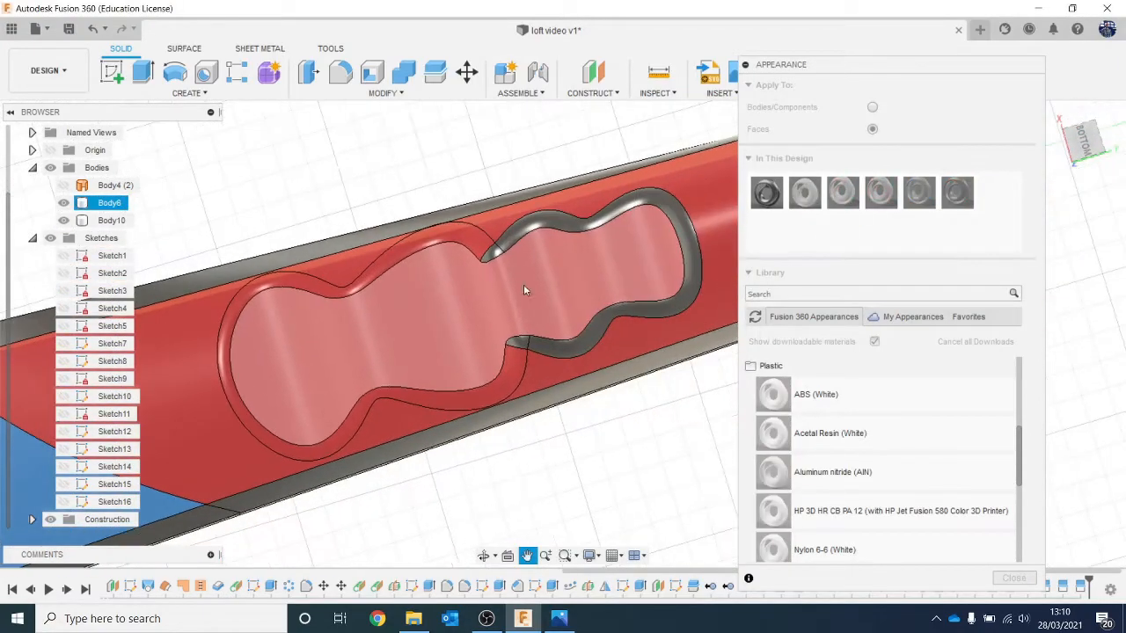
scroll(524, 285, up, 2)
drag(956, 194, 622, 200)
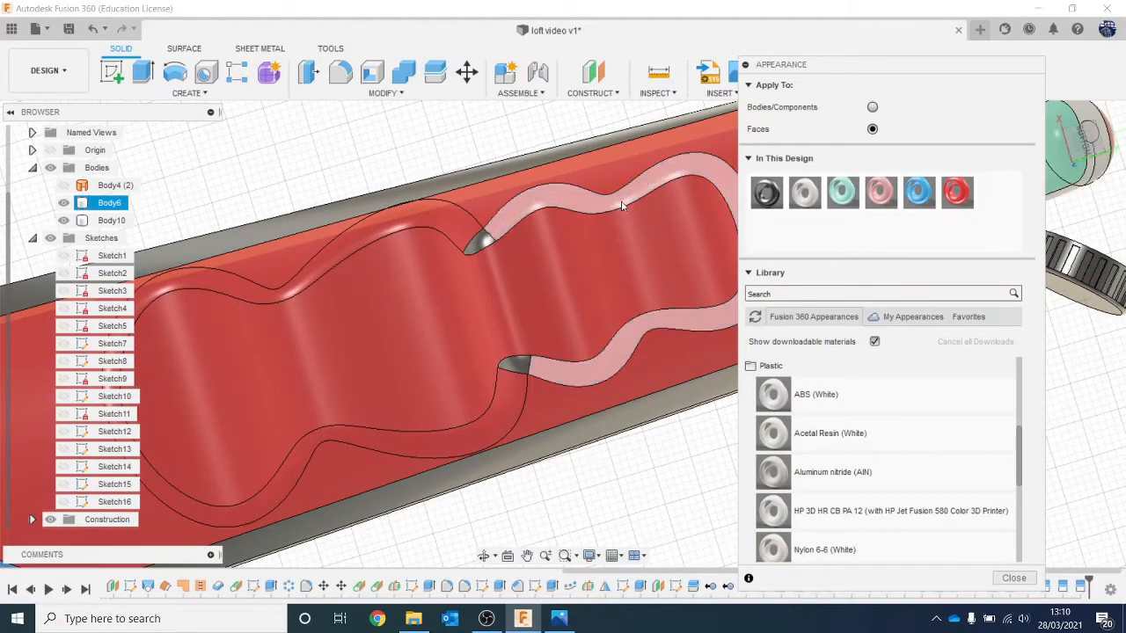
Step: Apply the red appearance to the two small junction faces between the underside recess's rims
scroll(525, 244, up, 2)
drag(956, 194, 412, 244)
scroll(492, 298, down, 3)
middle_drag(492, 298, 505, 209)
scroll(533, 288, up, 3)
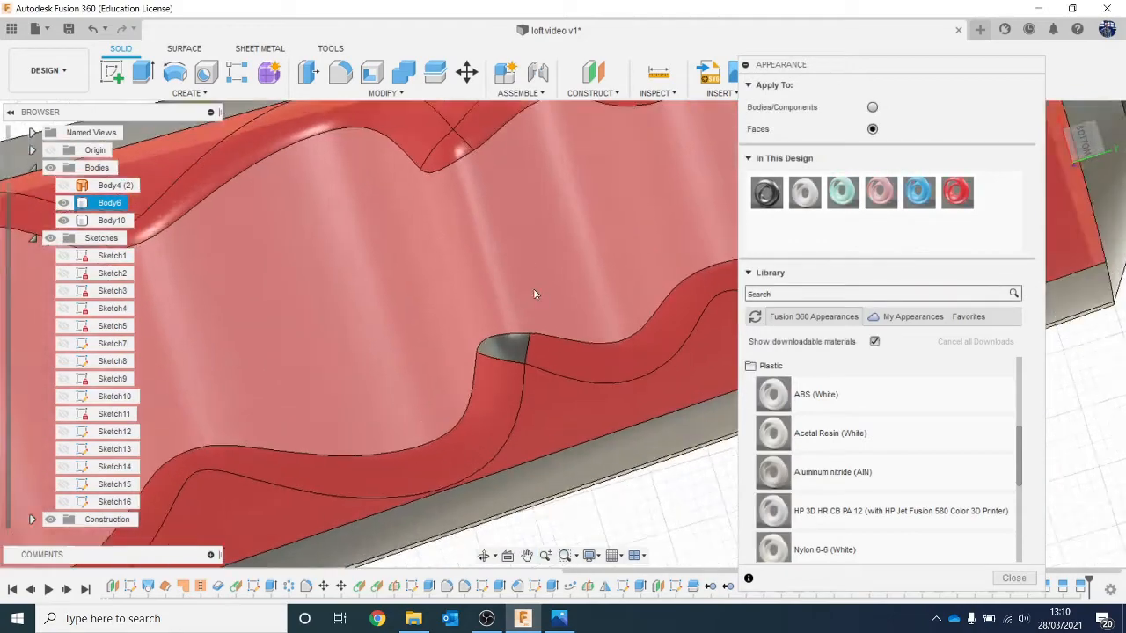
drag(960, 197, 490, 361)
scroll(498, 295, down, 5)
scroll(480, 264, down, 5)
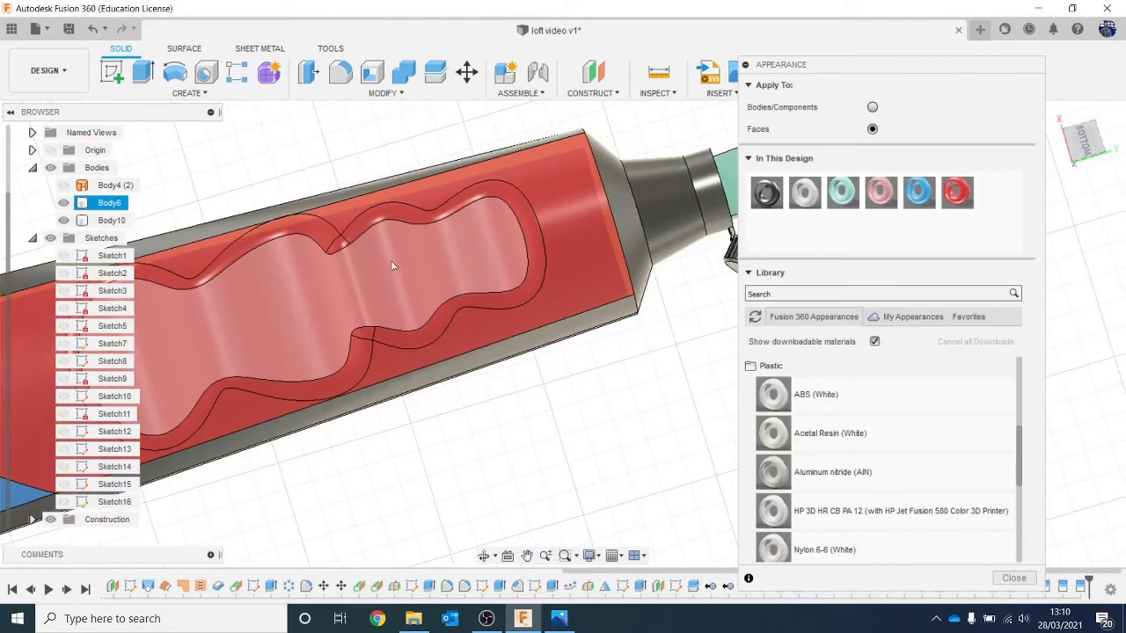
scroll(493, 253, down, 2)
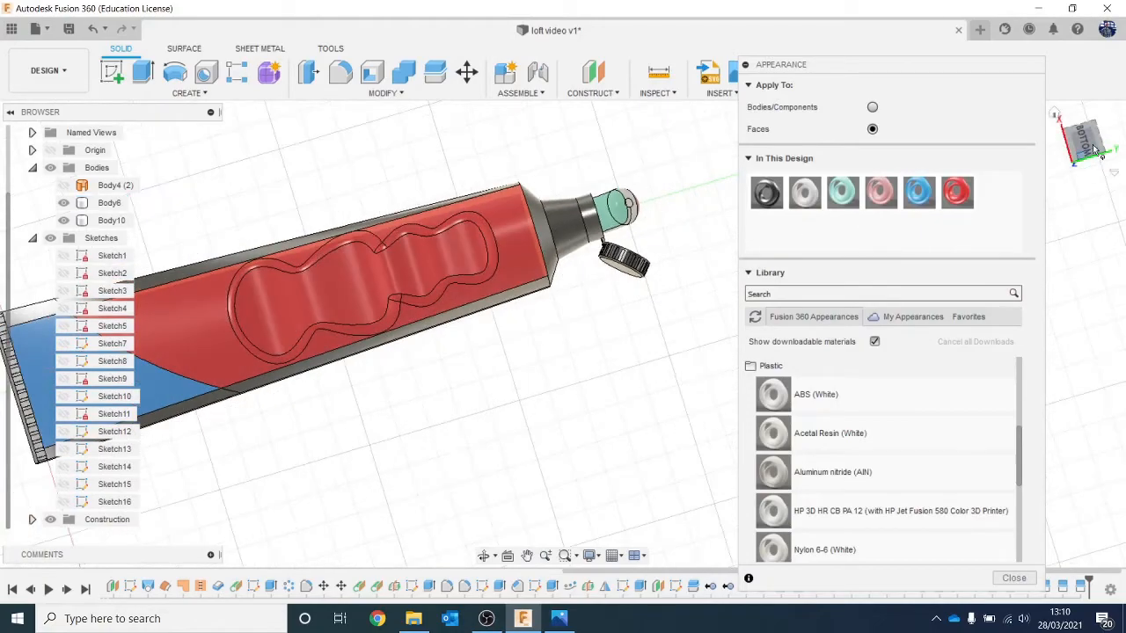
Step: Apply the ABS (White) appearance to the upper and lower strips along the tube's right side
drag(1082, 144, 1106, 164)
scroll(427, 348, up, 4)
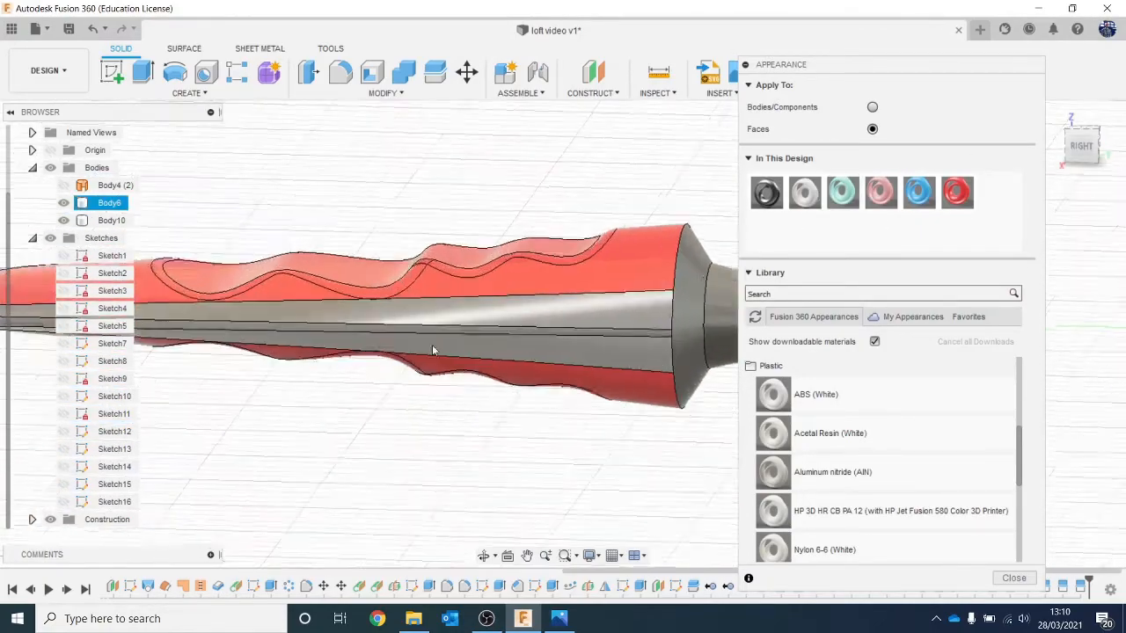
drag(805, 193, 689, 306)
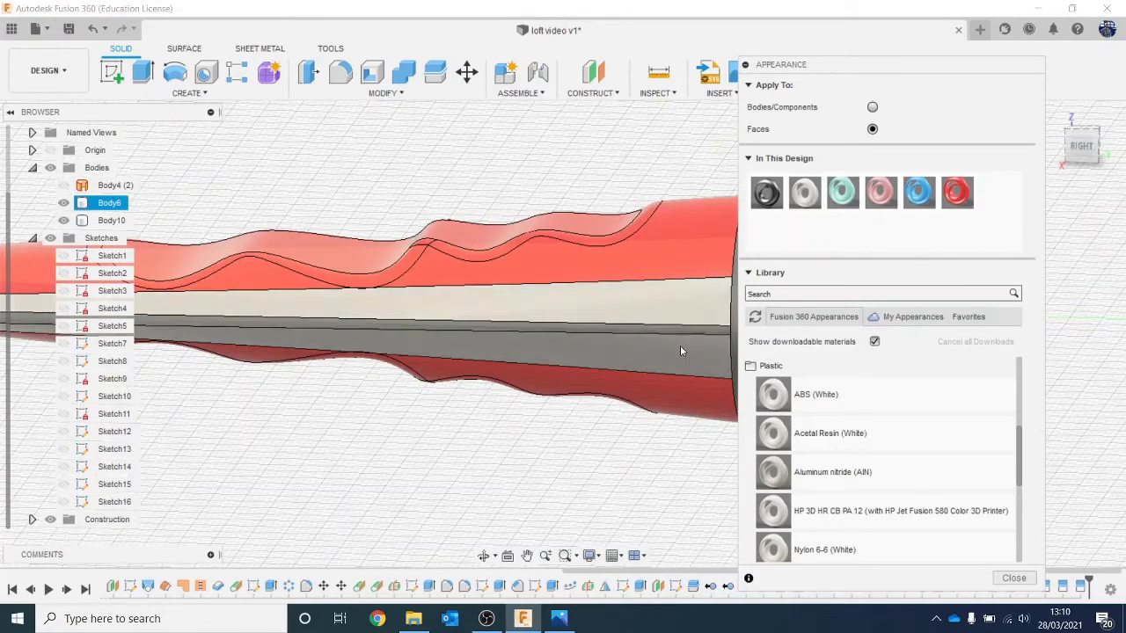
scroll(680, 345, up, 2)
drag(804, 190, 657, 345)
scroll(657, 345, down, 5)
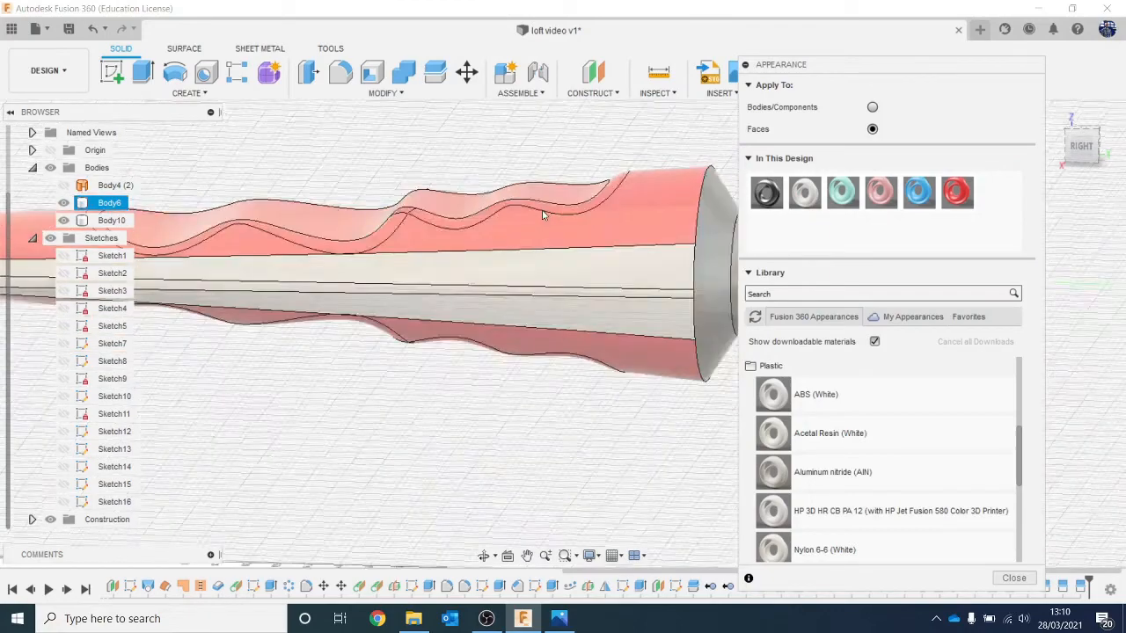
Step: Apply ABS (White) to the tapered neck, the collar and the end lip of the nozzle
scroll(542, 244, up, 3)
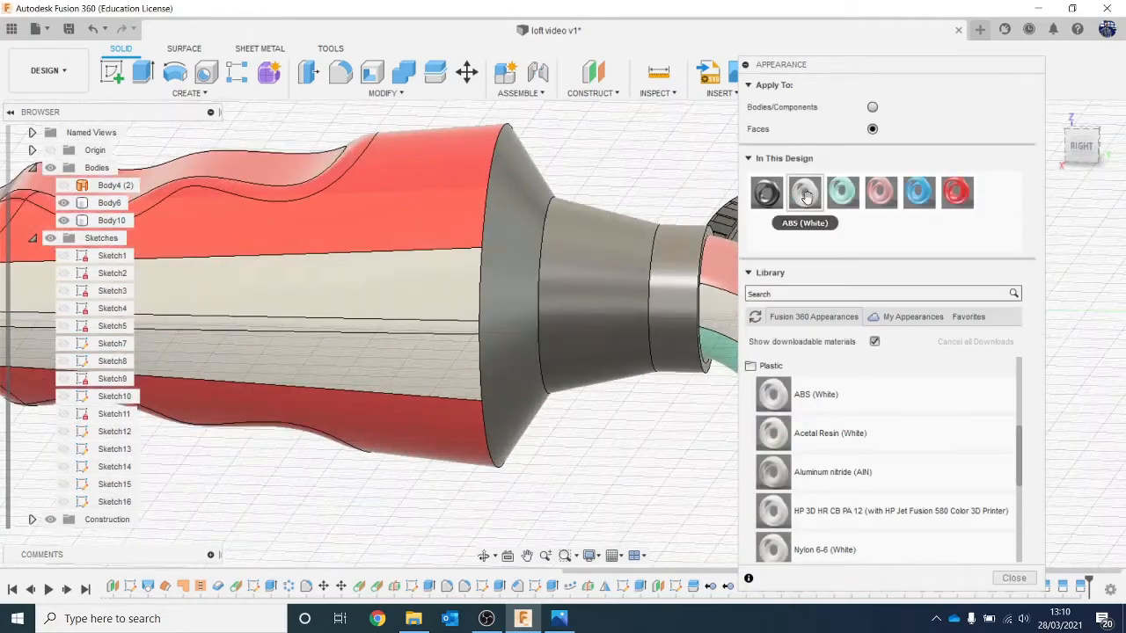
drag(805, 195, 607, 284)
scroll(730, 220, up, 2)
drag(811, 202, 698, 261)
middle_drag(694, 211, 449, 216)
scroll(481, 205, up, 3)
scroll(481, 204, up, 3)
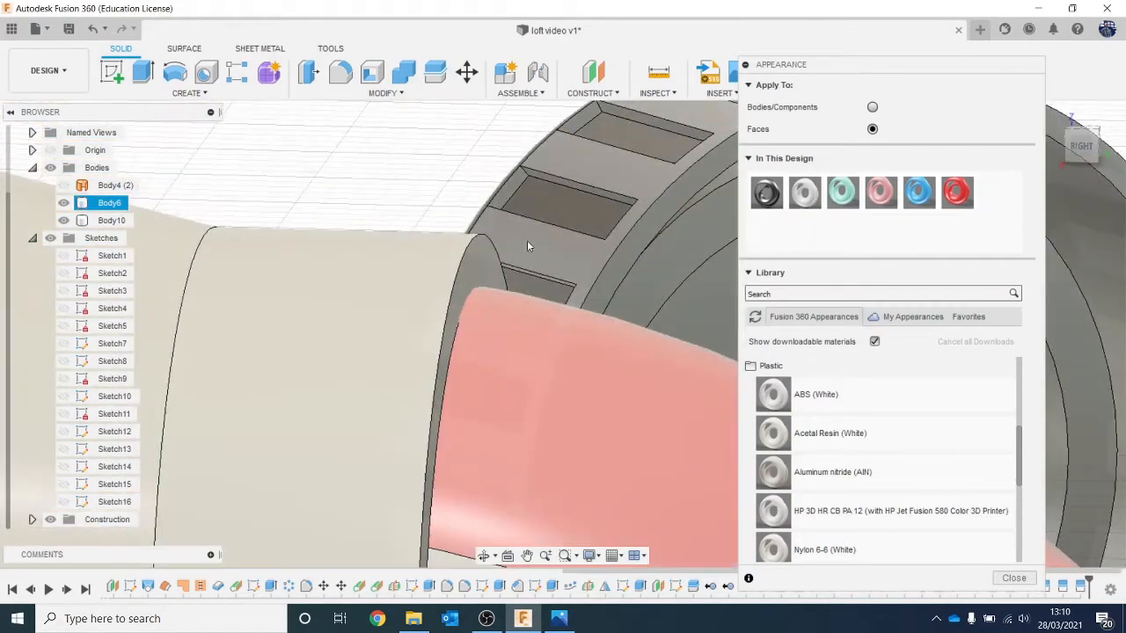
drag(810, 199, 480, 237)
scroll(480, 236, down, 3)
scroll(480, 237, down, 10)
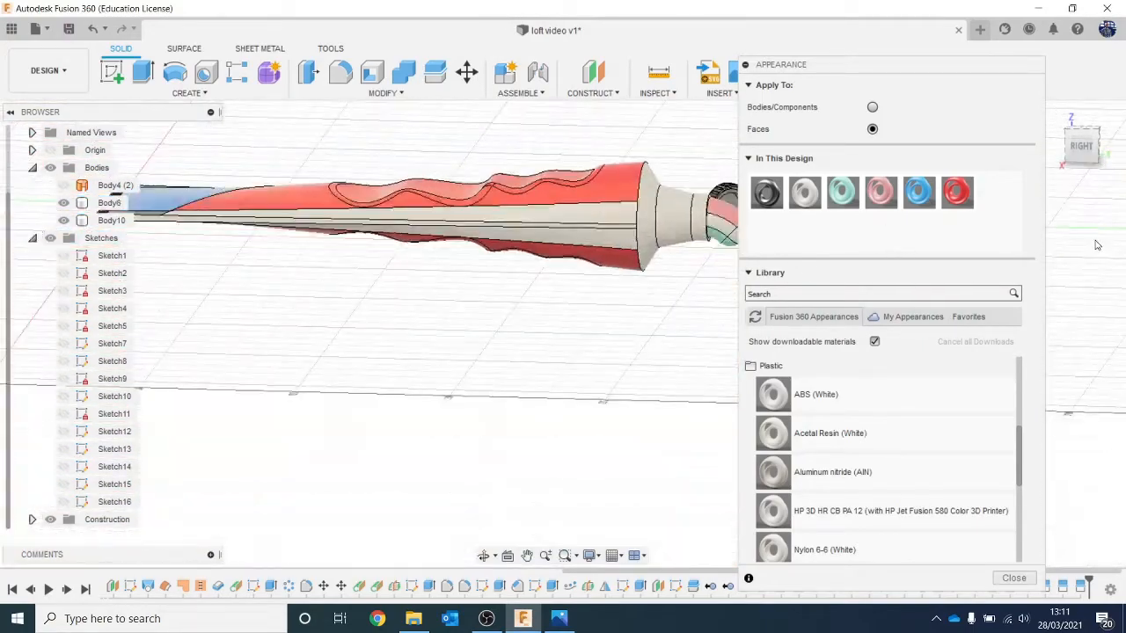
Step: Apply ABS (White) to the opposite long edge strip beside the red top face
drag(1090, 139, 1109, 196)
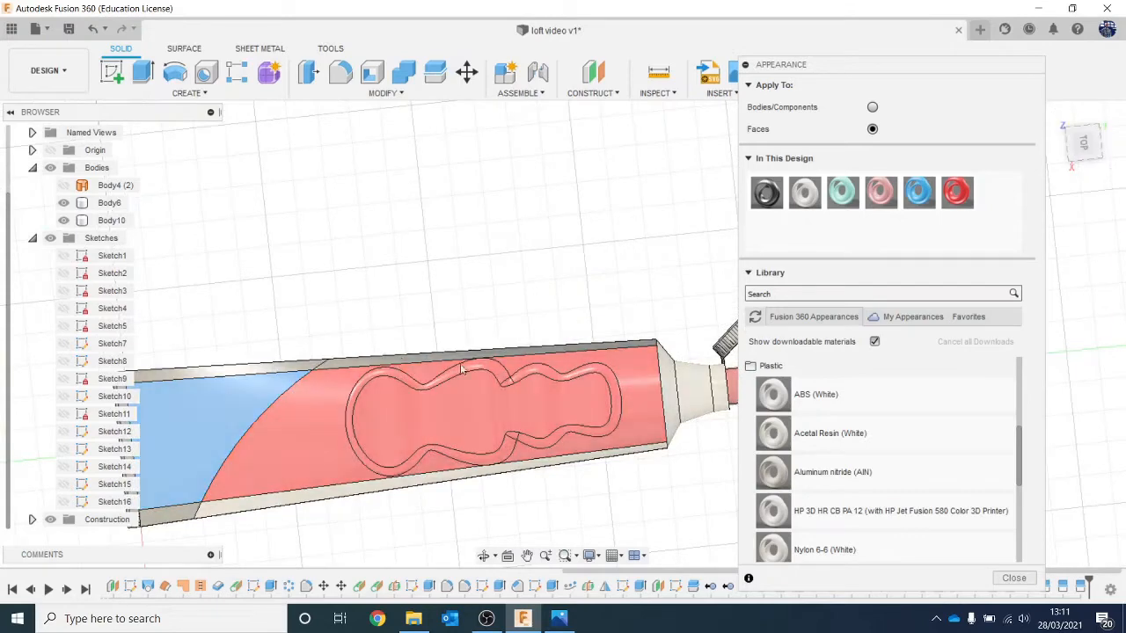
scroll(440, 338, up, 3)
middle_drag(426, 326, 463, 310)
scroll(463, 310, up, 2)
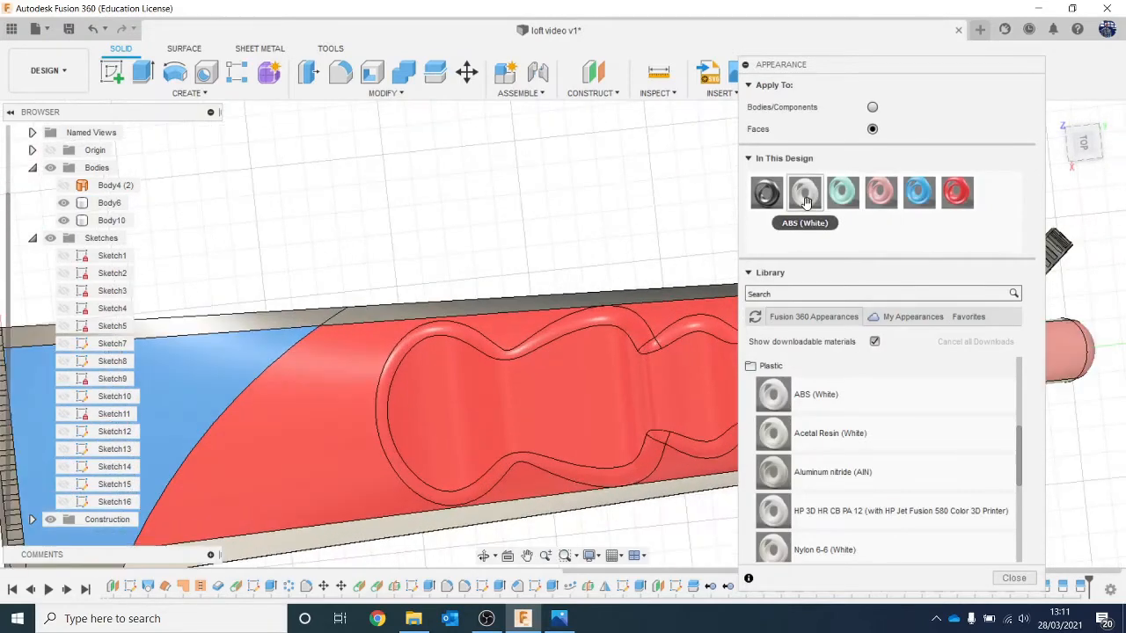
drag(804, 192, 595, 309)
scroll(502, 281, down, 5)
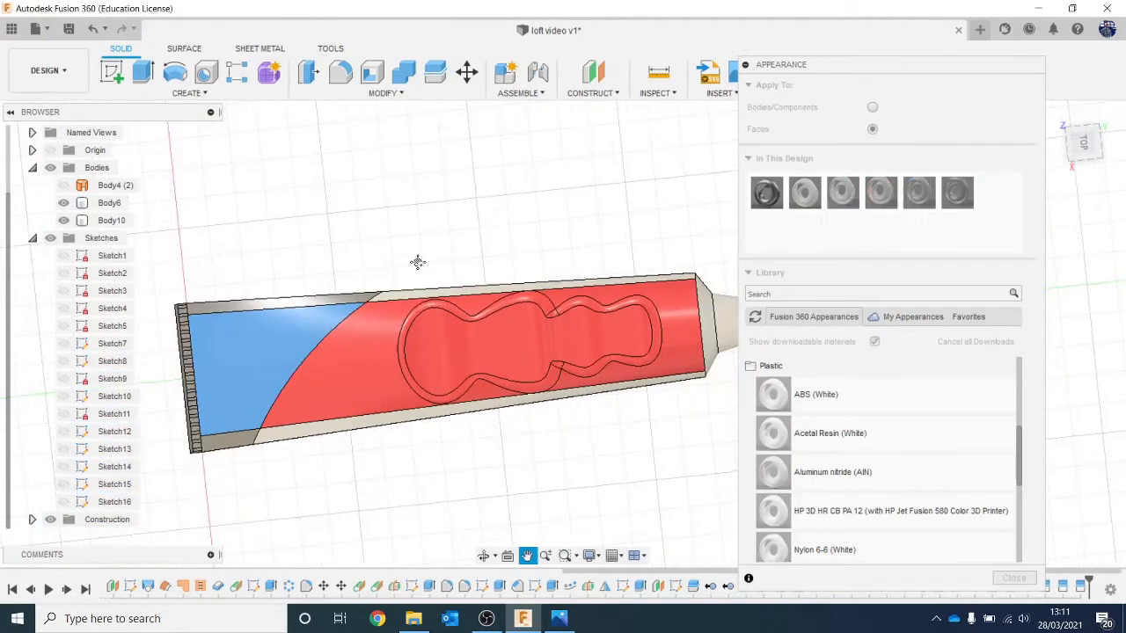
Step: Apply ABS (White) to the short edge strips on both sides of the blue top area near the crimped end
scroll(290, 273, up, 2)
drag(815, 203, 509, 294)
middle_drag(373, 470, 441, 371)
scroll(442, 376, up, 2)
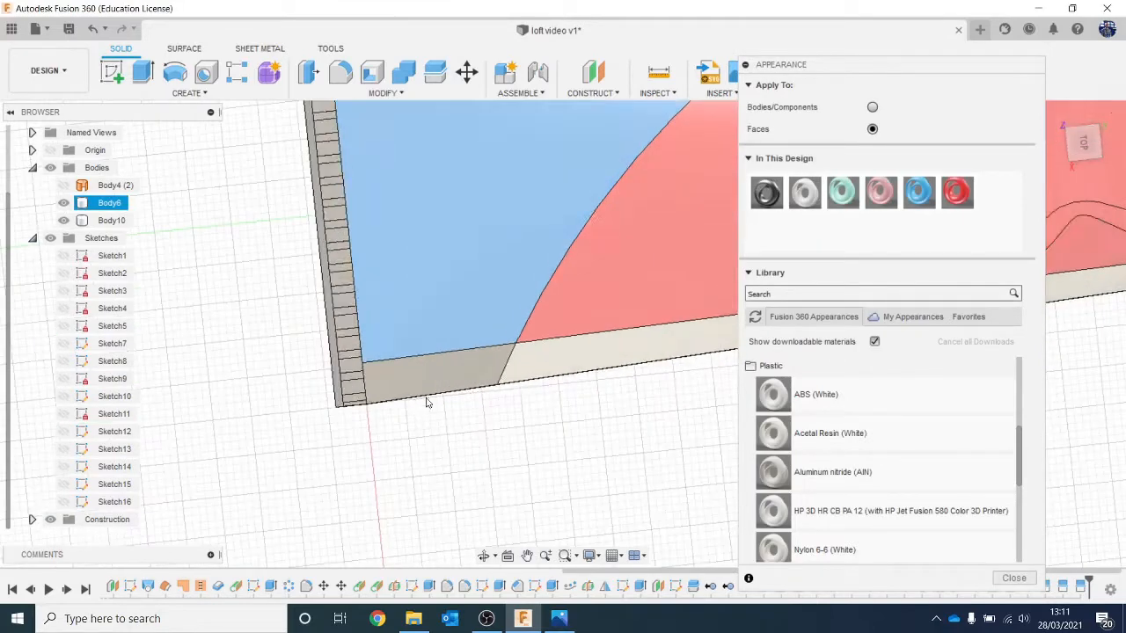
drag(803, 192, 431, 358)
scroll(440, 326, down, 4)
Step: Switch the appearance target to Bodies/Components, apply ABS (White) to the whole tube body while keeping face appearances, and close the appearance settings
middle_drag(487, 270, 242, 248)
scroll(242, 248, down, 1)
scroll(242, 248, down, 3)
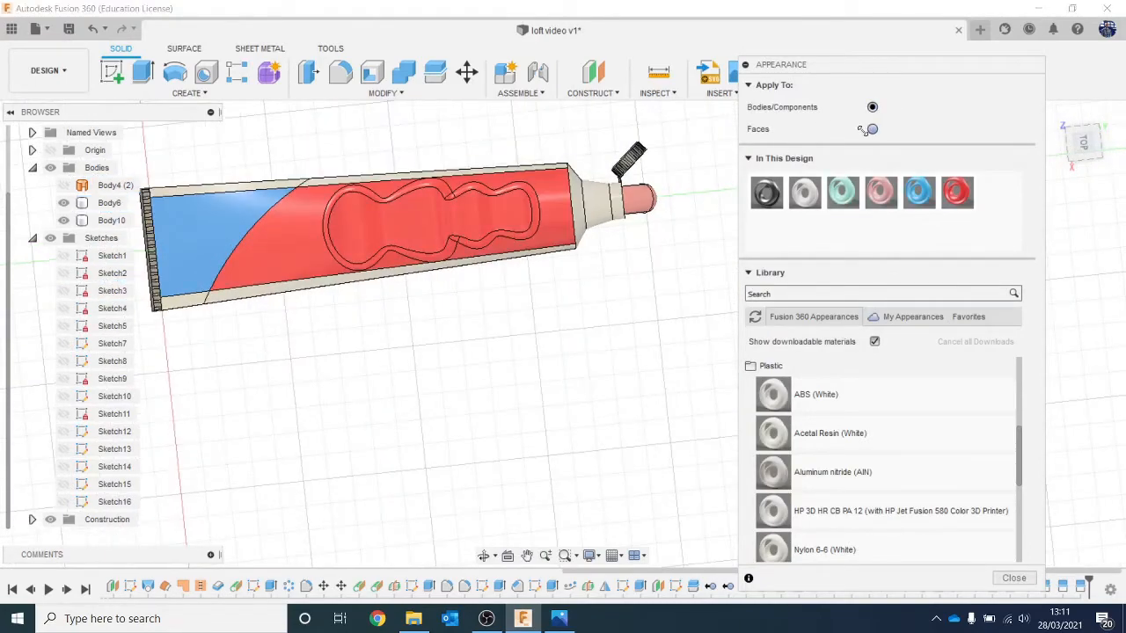
scroll(524, 154, up, 3)
drag(803, 194, 720, 175)
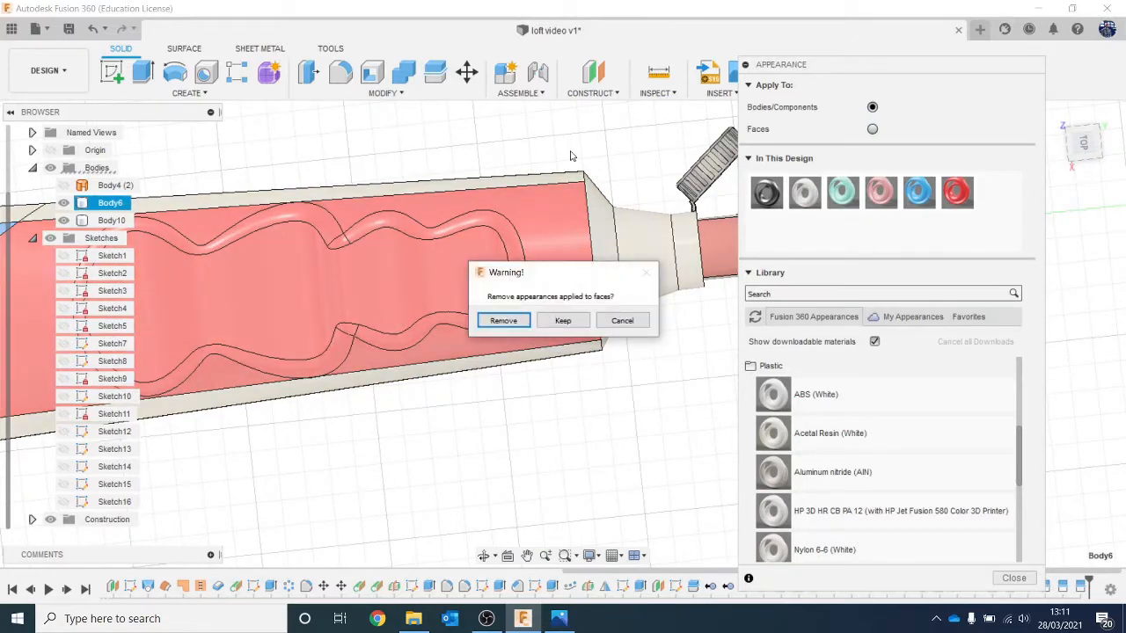
click(563, 320)
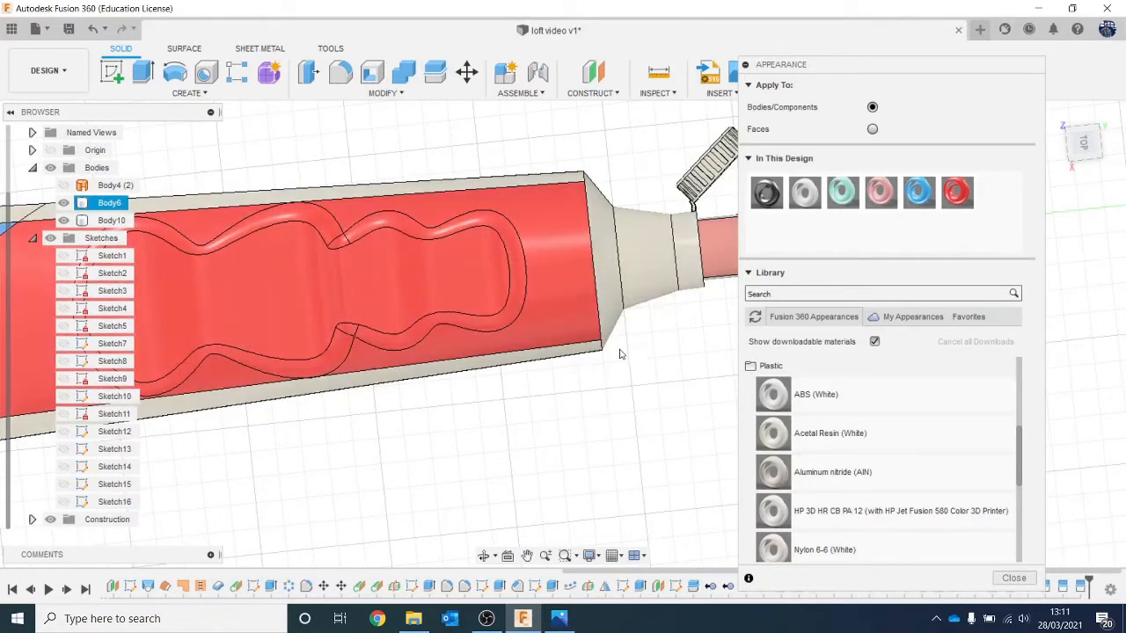
scroll(149, 294, down, 5)
scroll(329, 345, down, 2)
middle_drag(368, 345, 465, 335)
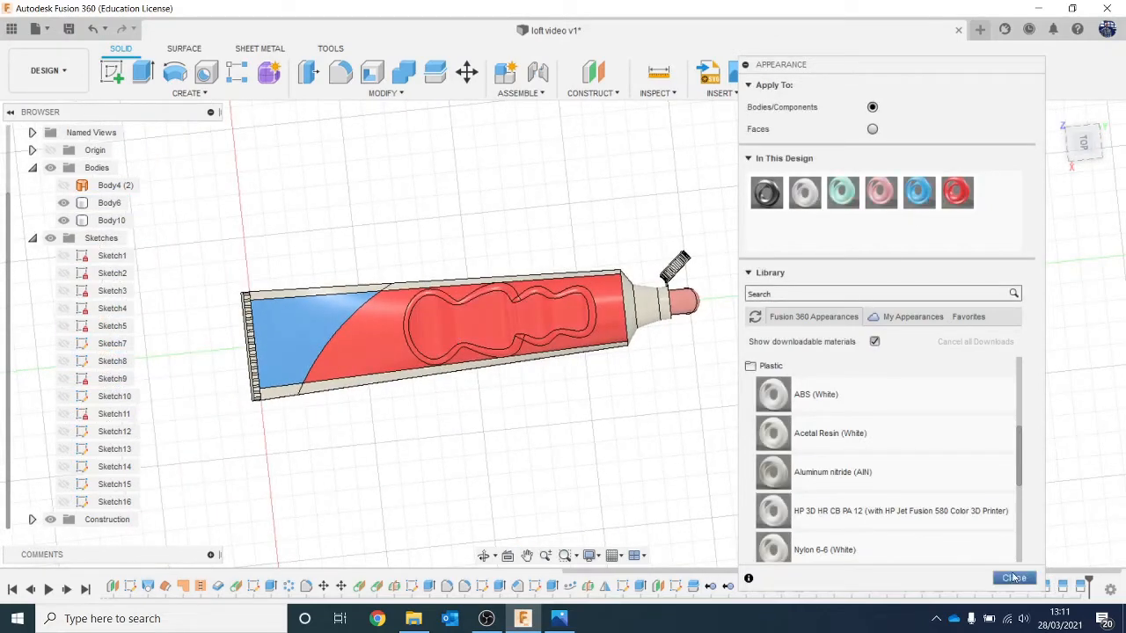
click(1012, 578)
Step: Inspect the coloured tube in the Render workspace, then return to the Design workspace
mouse_move(1082, 128)
mouse_down()
mouse_move(1083, 107)
mouse_move(1084, 129)
mouse_up()
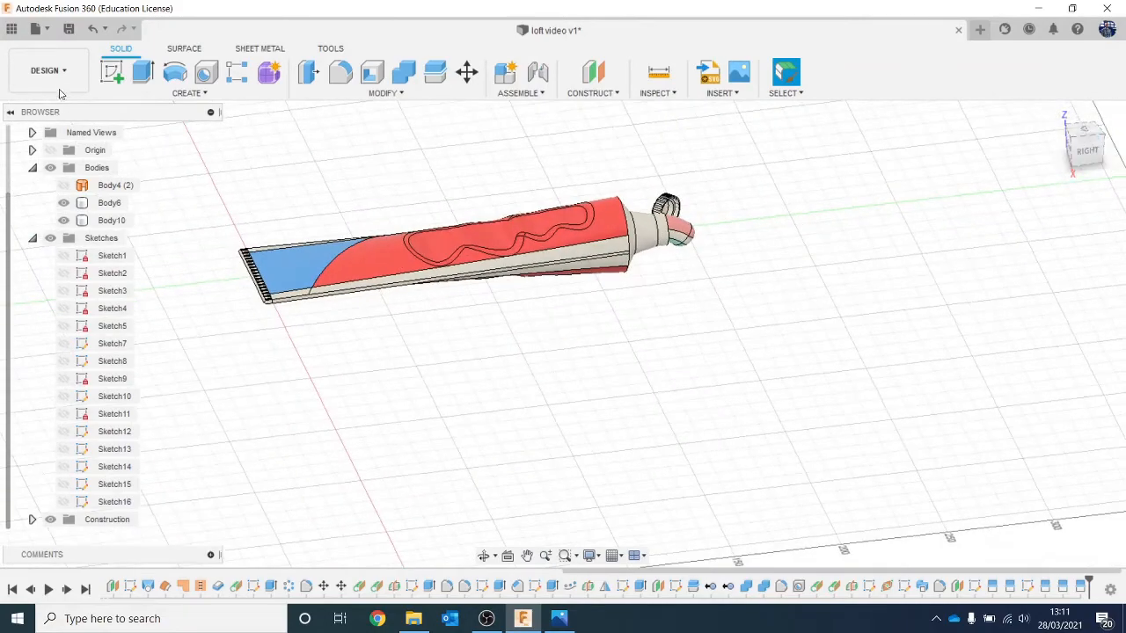
click(48, 71)
click(70, 156)
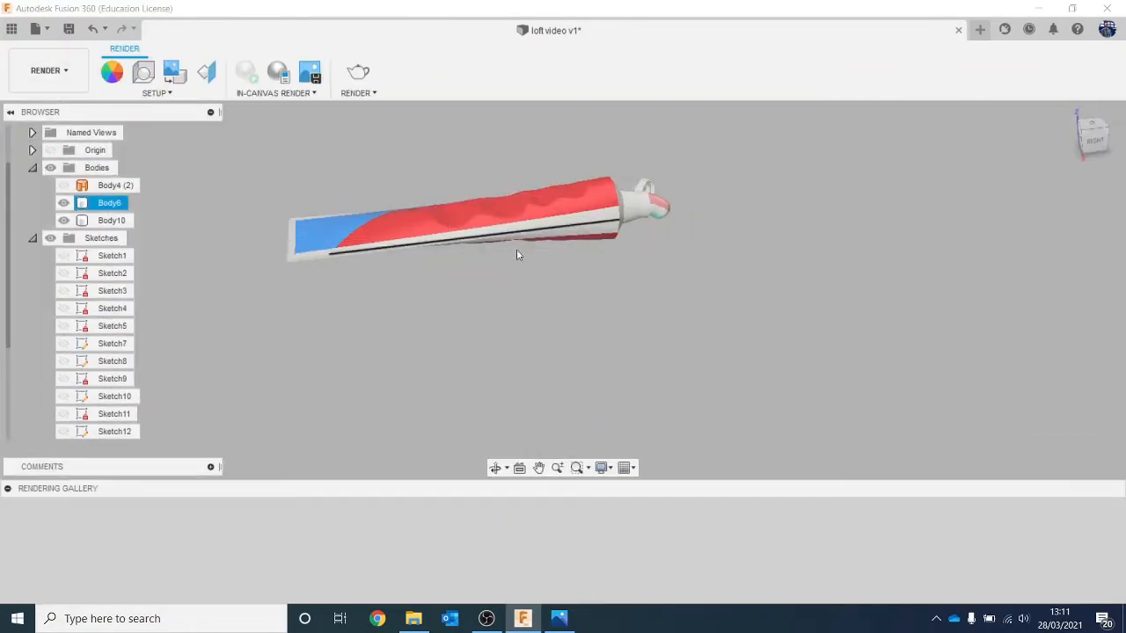
middle_drag(532, 269, 564, 357)
mouse_move(1095, 145)
mouse_down()
mouse_move(1090, 161)
mouse_move(1092, 136)
mouse_move(1094, 160)
mouse_up()
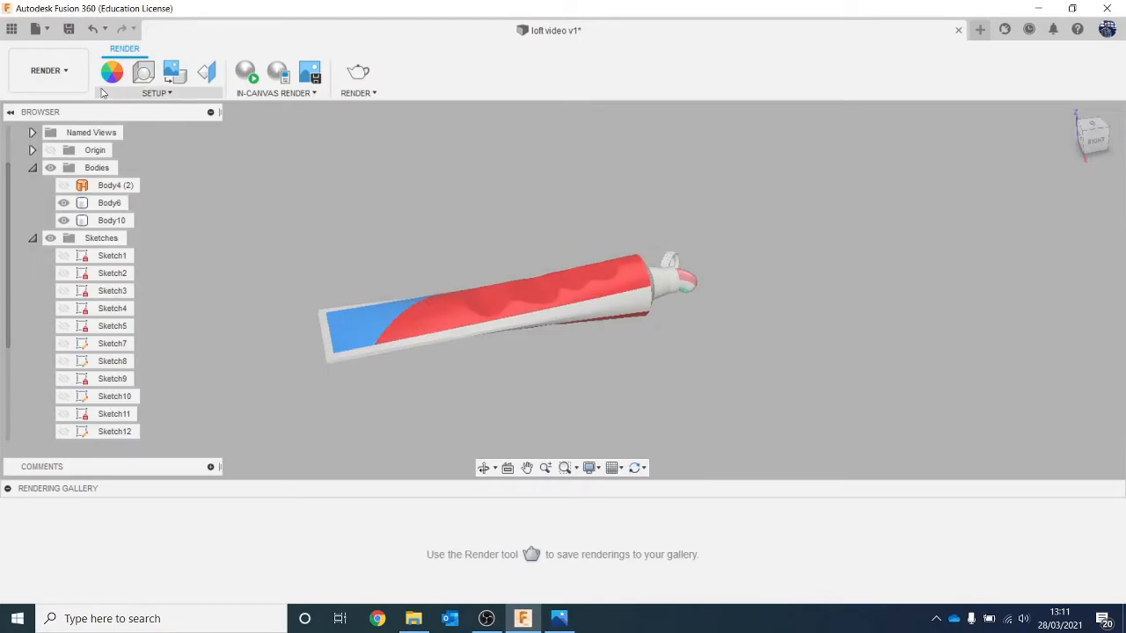
click(48, 70)
click(35, 105)
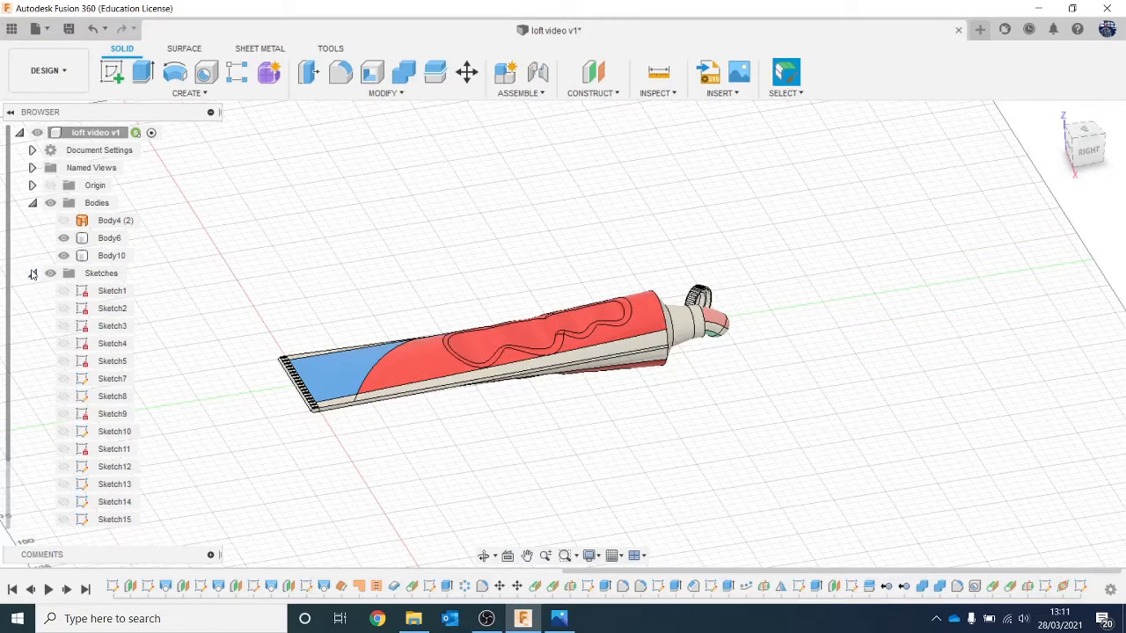
Step: Collapse the Sketches group and toggle Body6 off and on to check which part it is
click(32, 275)
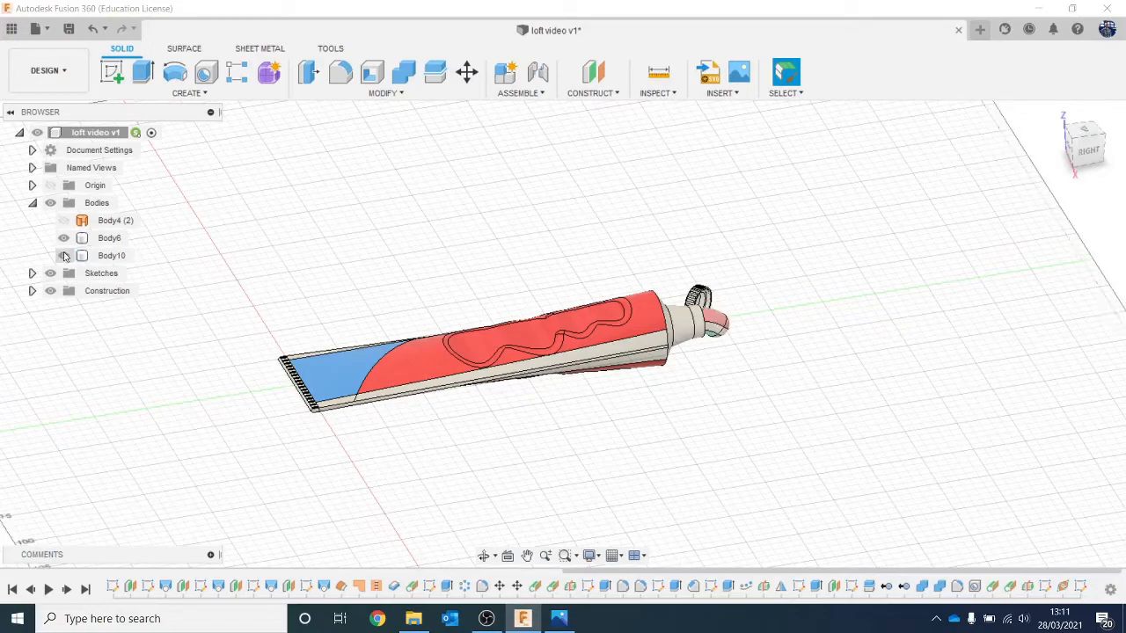
click(63, 238)
click(63, 238)
Step: Create an internal component named "toothpaste tube" under the top-level assembly and put Body6 and Body10 in it
right_click(112, 133)
click(125, 140)
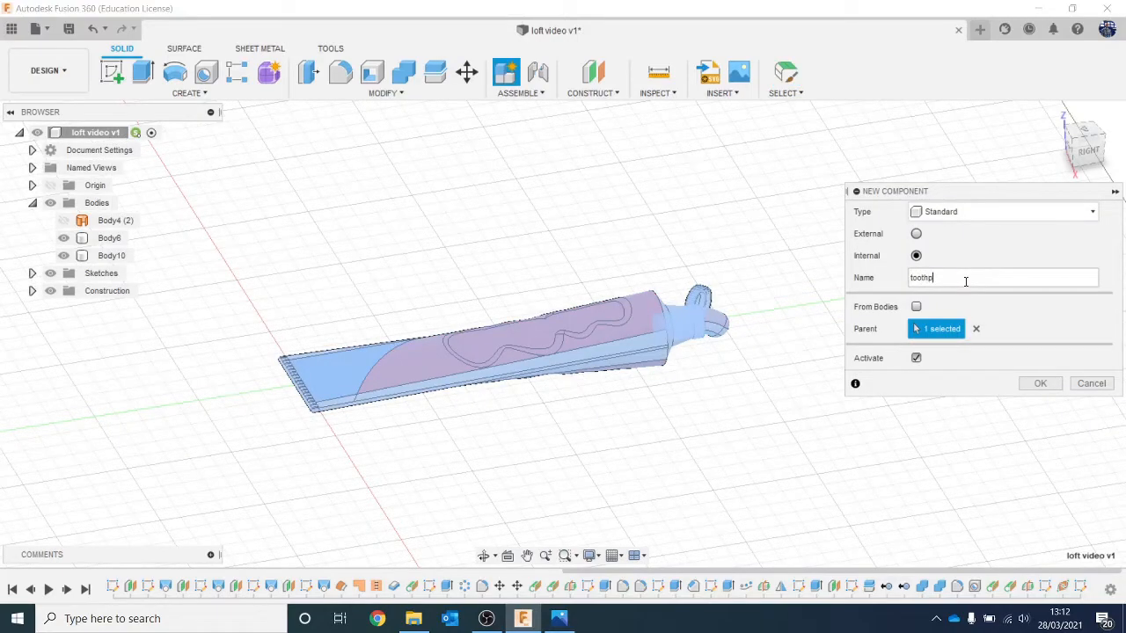
text(toothpaste tube)
key(Return)
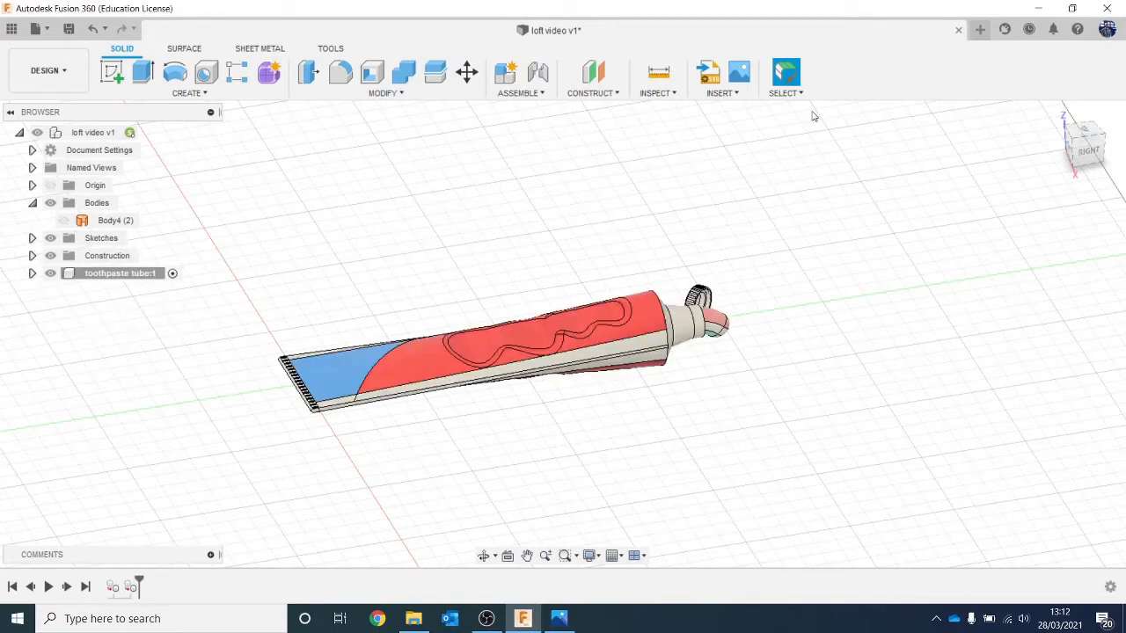
Step: Start a decal with the Colgate Plax logo image from the Loft example folder on the computer
click(743, 98)
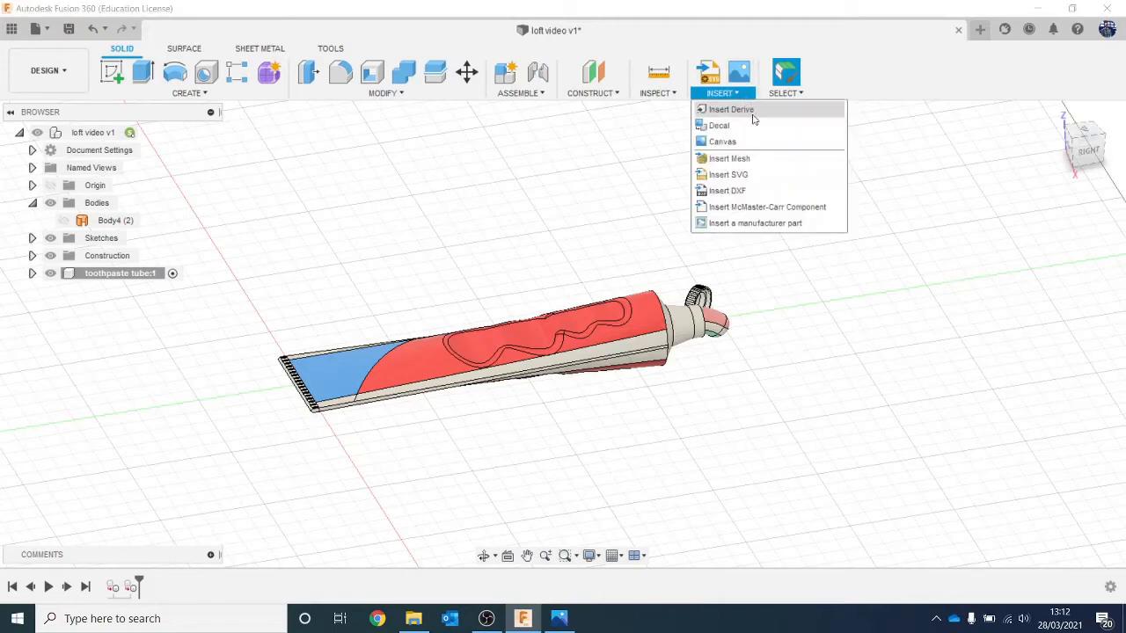
click(751, 125)
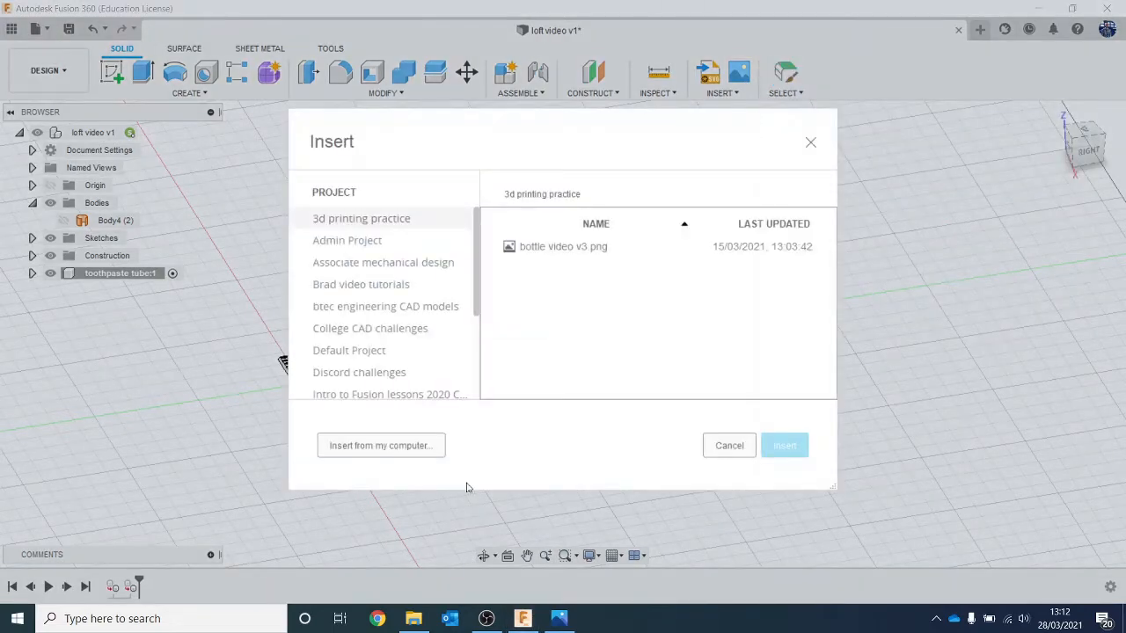
click(410, 446)
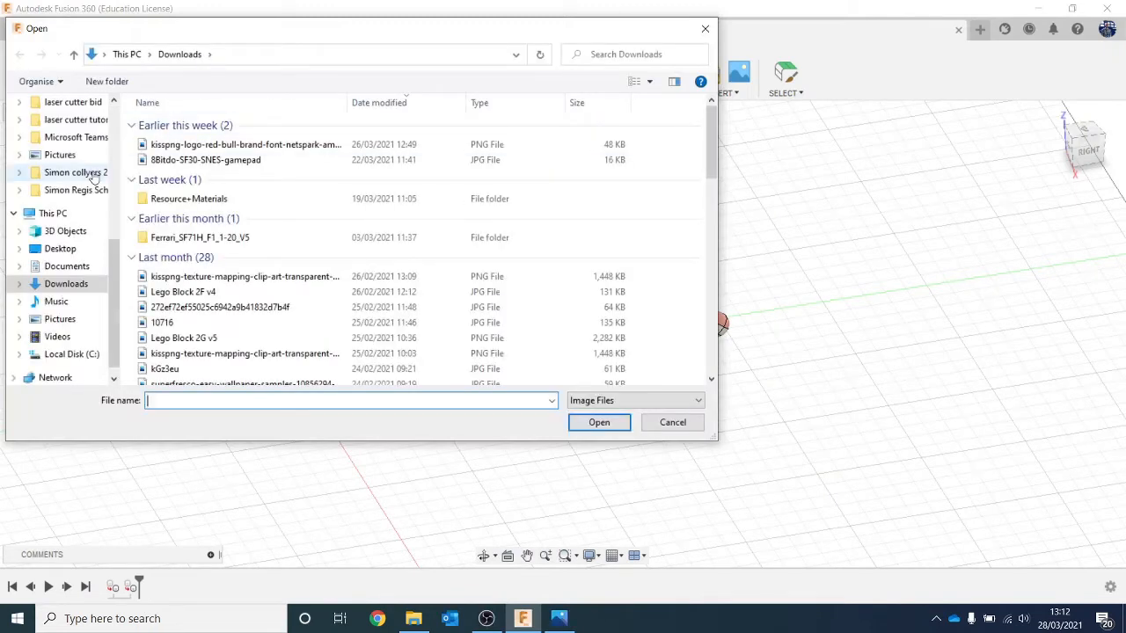
scroll(94, 175, up, 6)
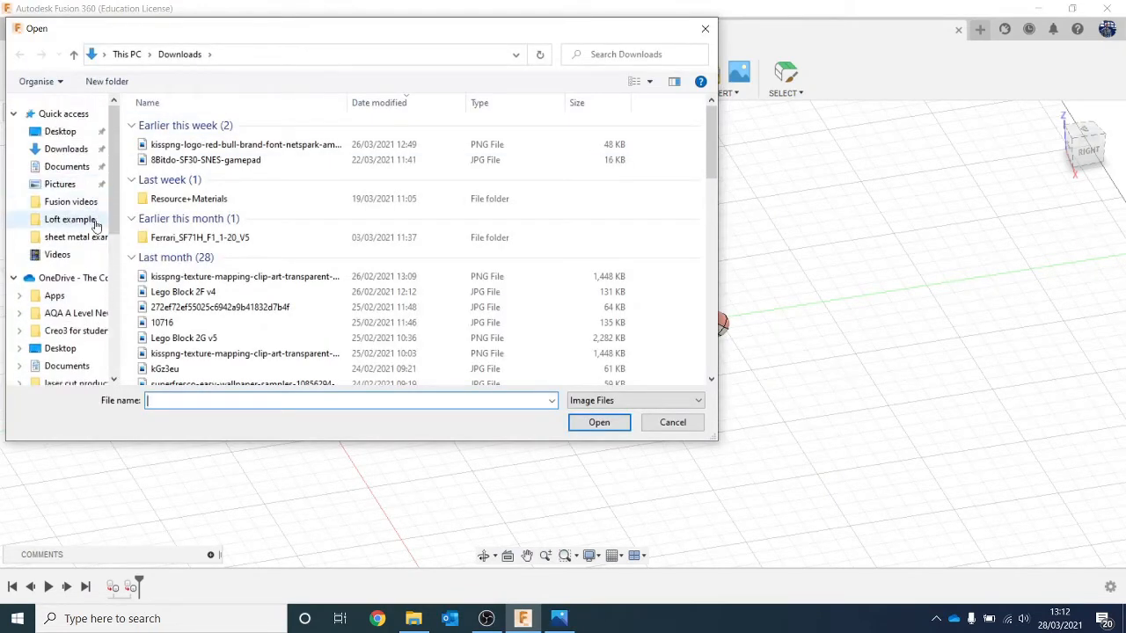
click(96, 222)
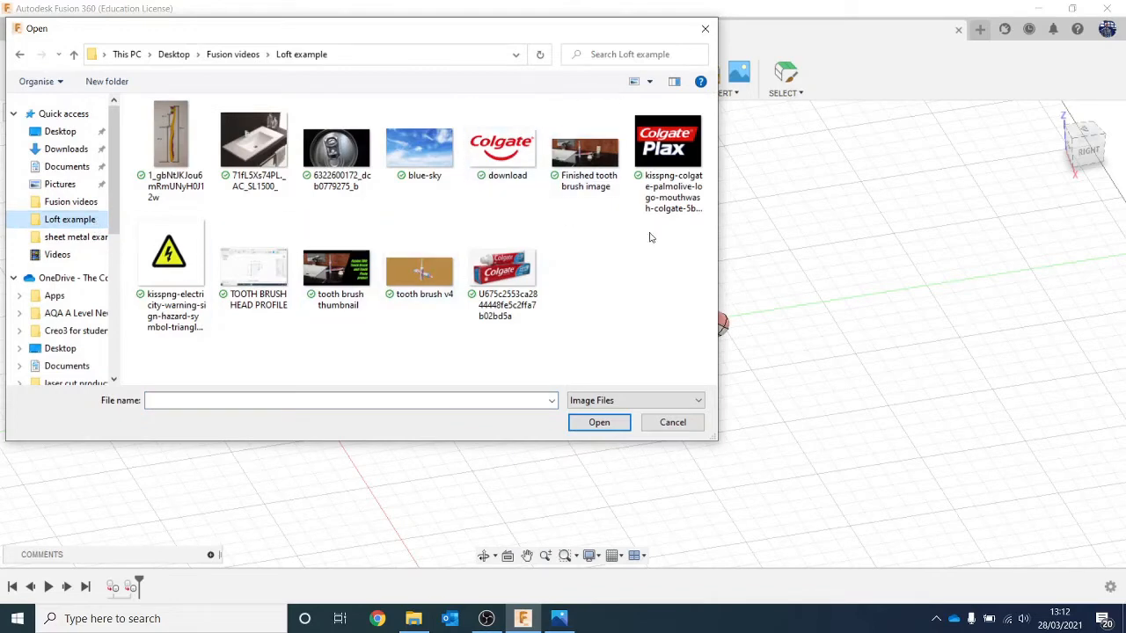
double_click(677, 147)
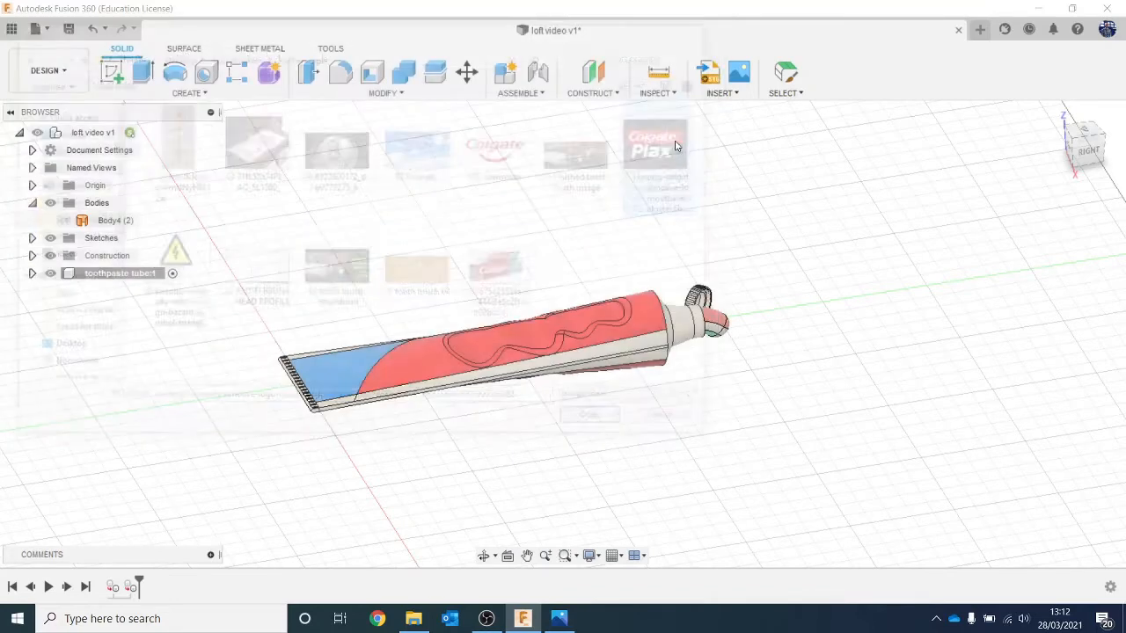
Step: Place the logo decal on the tube's top near the crimped end, rotate it about 93.1° and shift it about 7.5 mm along X
click(1088, 154)
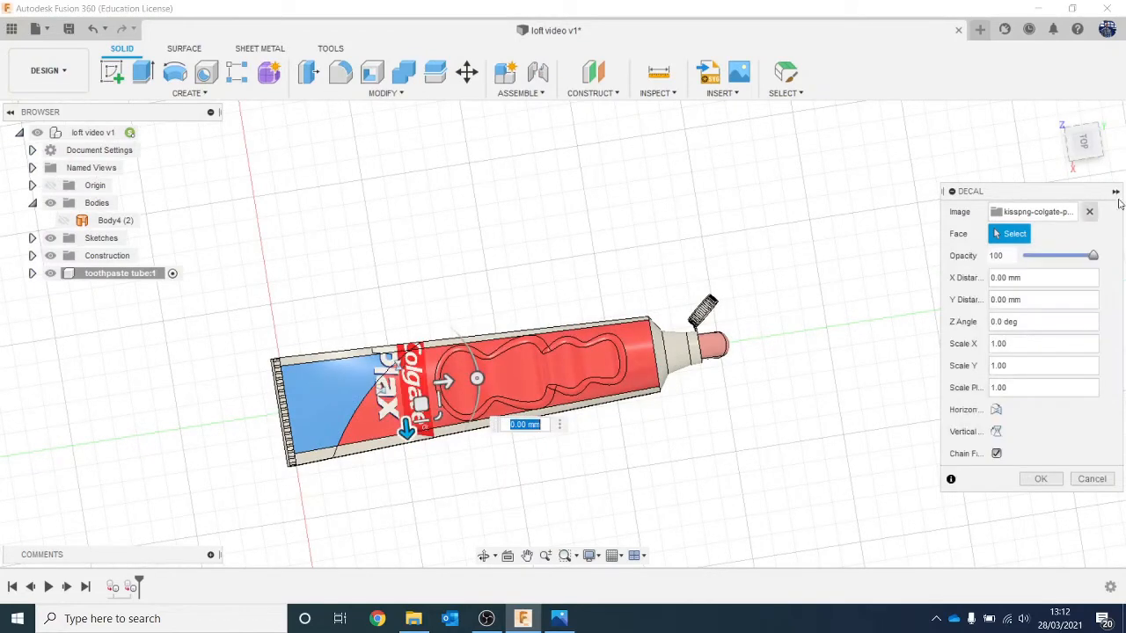
click(1082, 142)
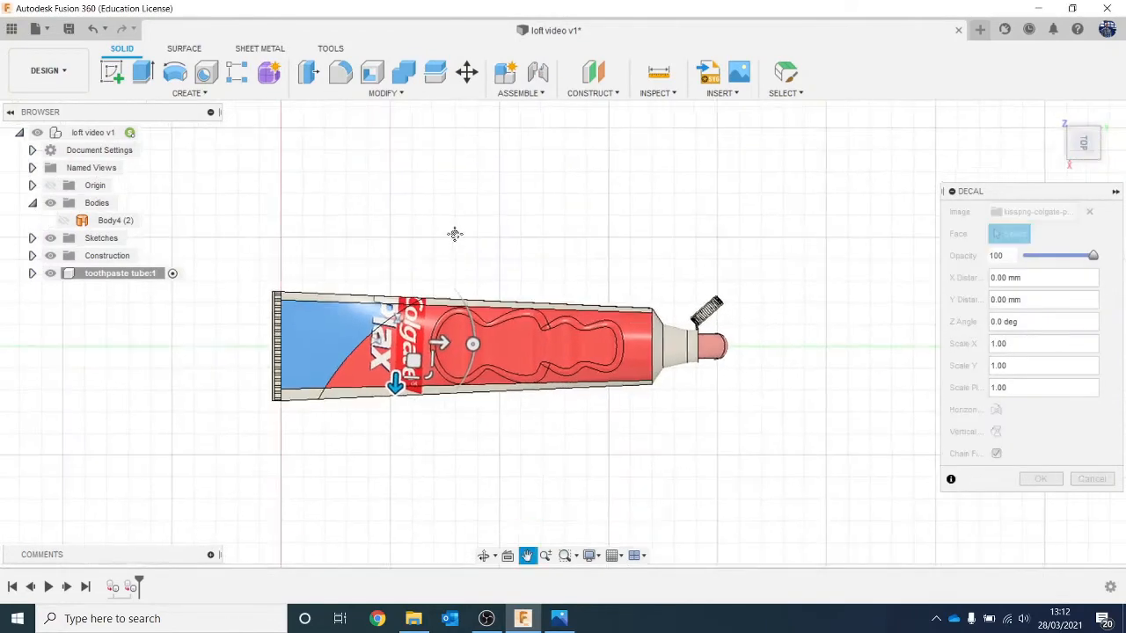
scroll(475, 350, up, 4)
drag(406, 271, 330, 191)
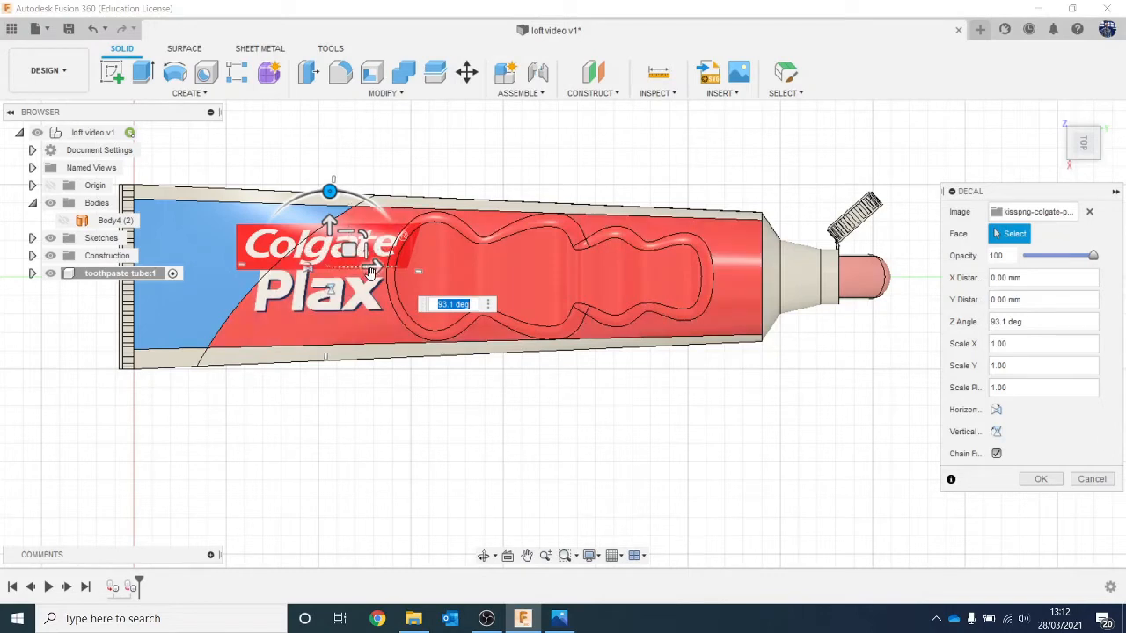
drag(374, 265, 397, 265)
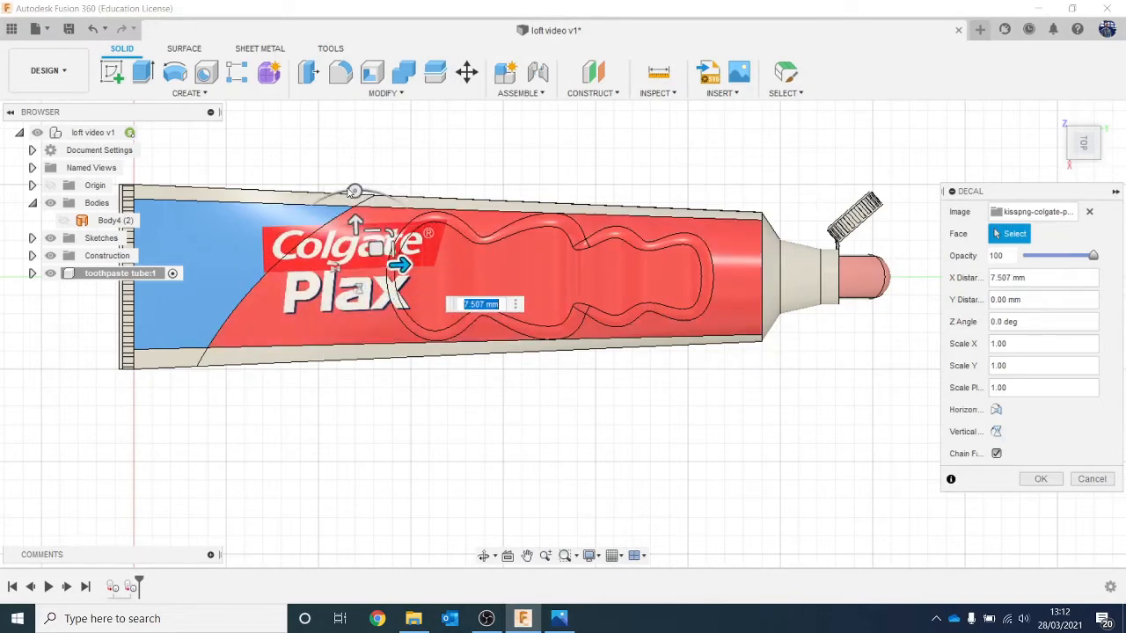
Step: Rotate the logo decal about -4.1° and enlarge it to fill more of the tube's width
click(353, 191)
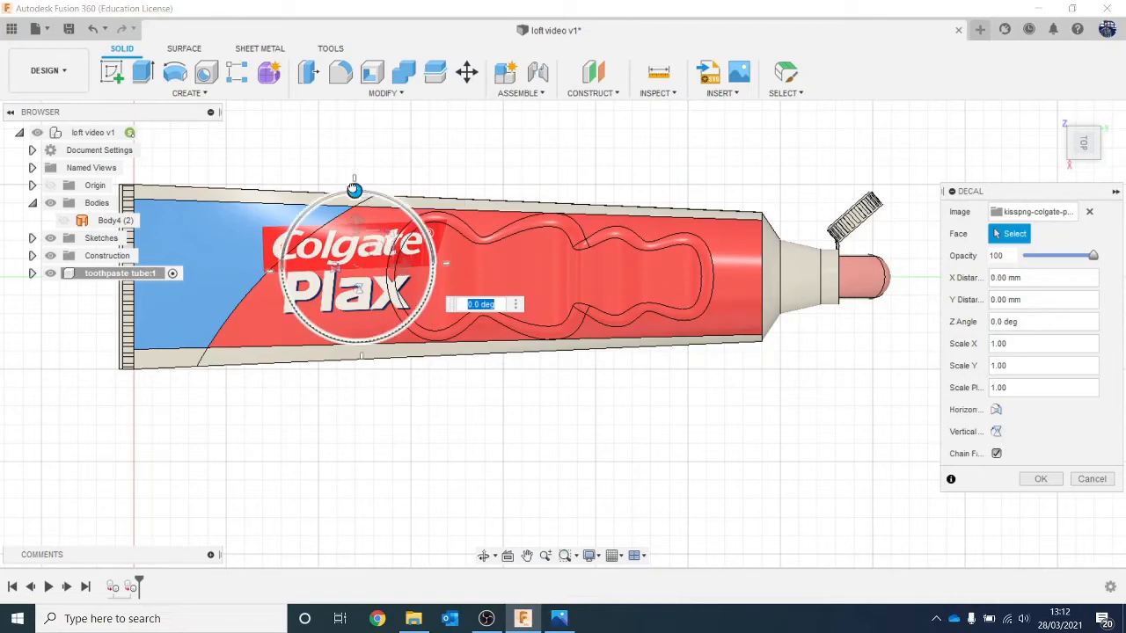
drag(353, 190, 356, 191)
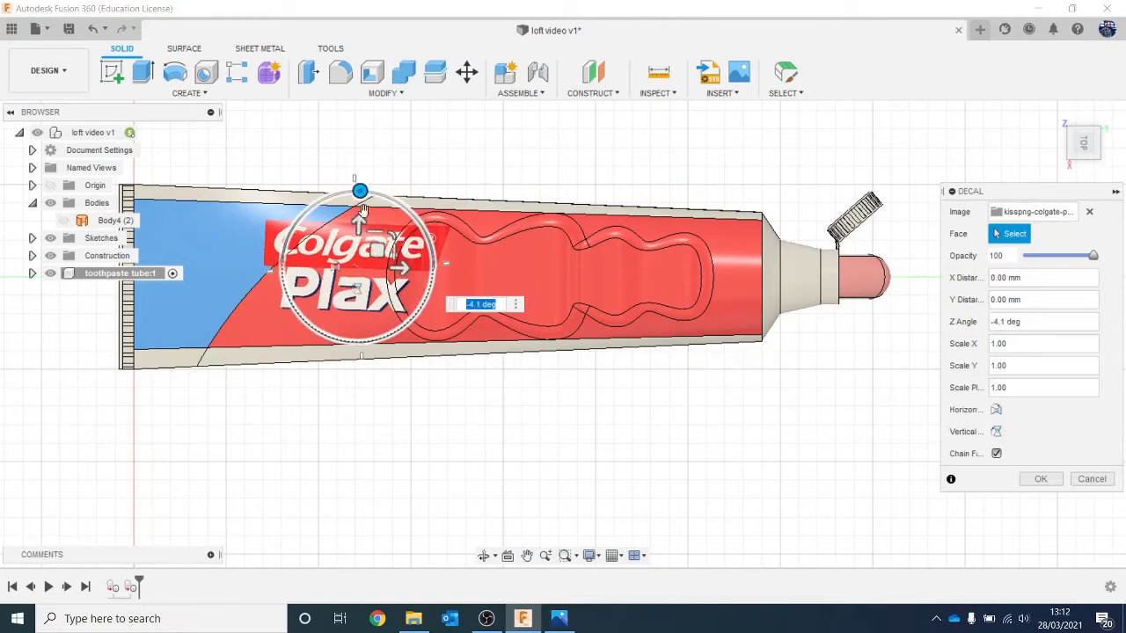
drag(396, 232, 404, 225)
Step: Move the decal about -21 mm in X and -1.4 mm in Y, then accept it
click(401, 267)
drag(402, 267, 323, 265)
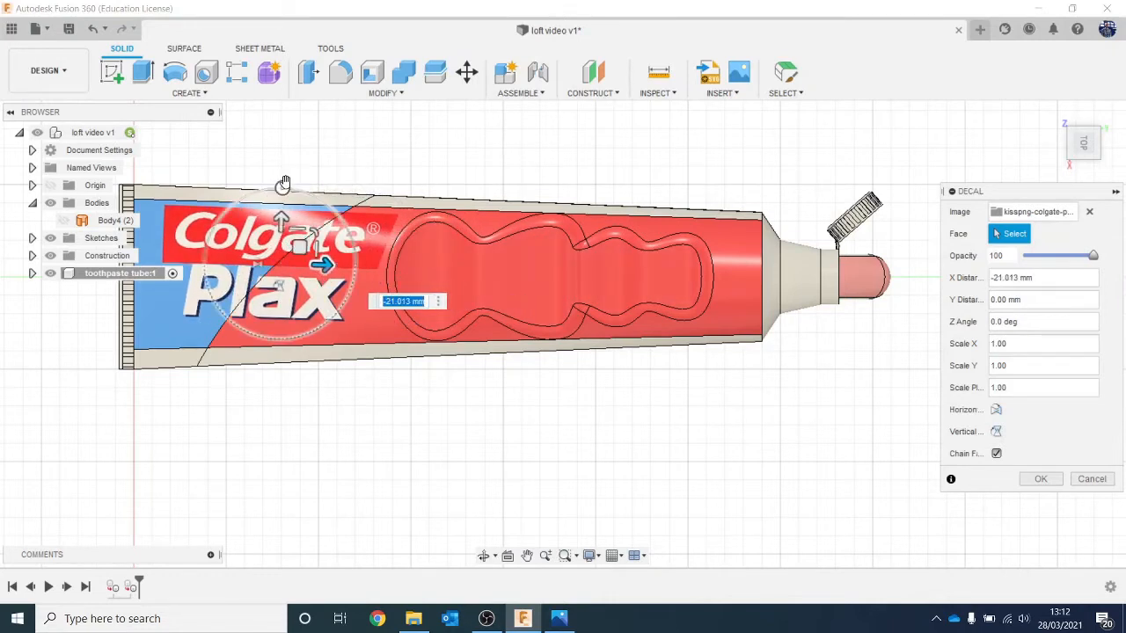
drag(282, 220, 281, 225)
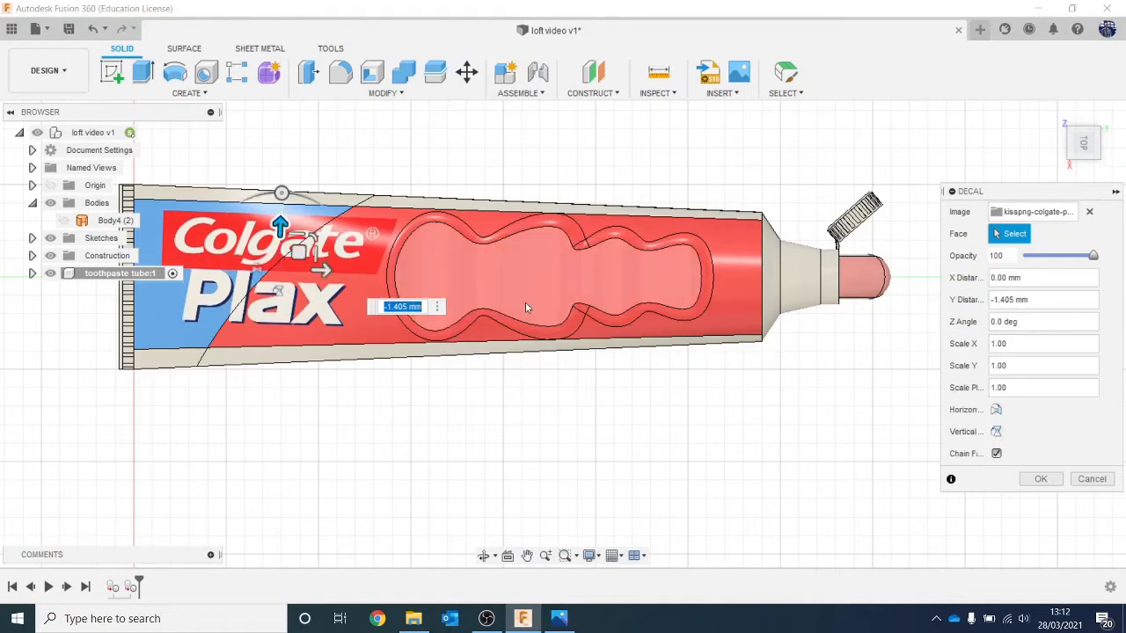
click(1040, 479)
Step: Check the logo at the crimped end in the Render workspace, then return to the Design workspace
scroll(910, 391, down, 3)
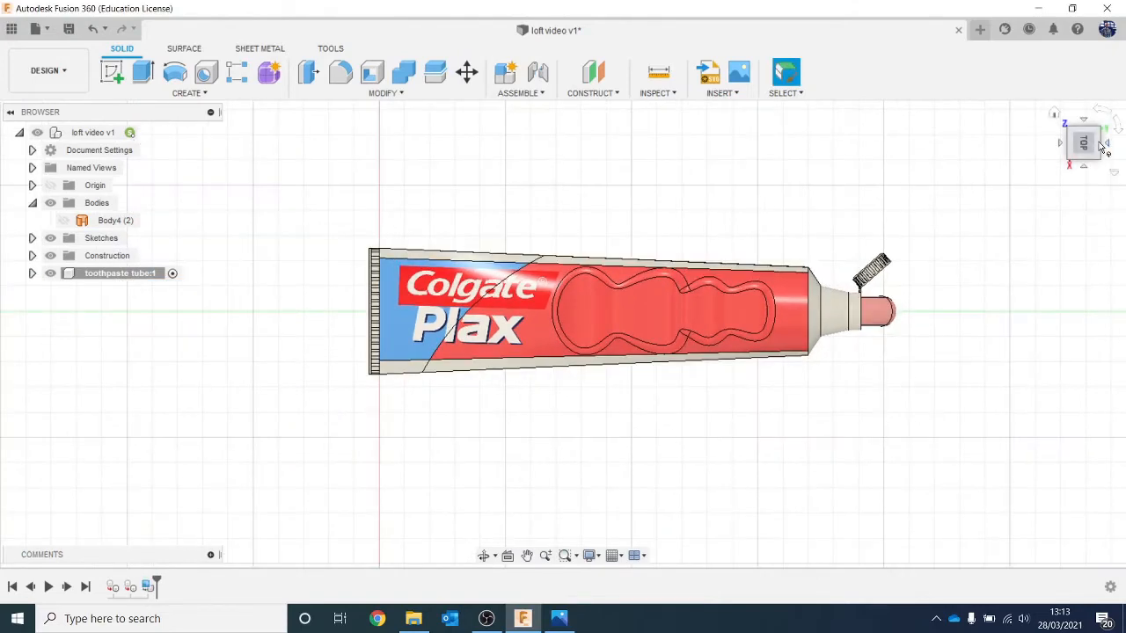
click(1078, 113)
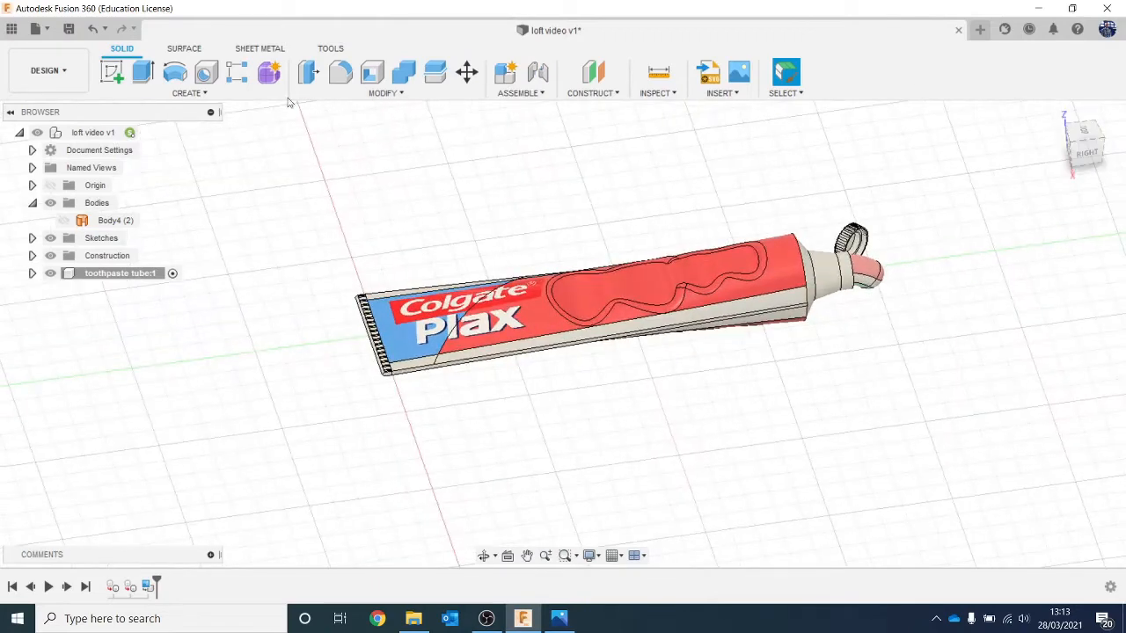
click(46, 73)
click(72, 155)
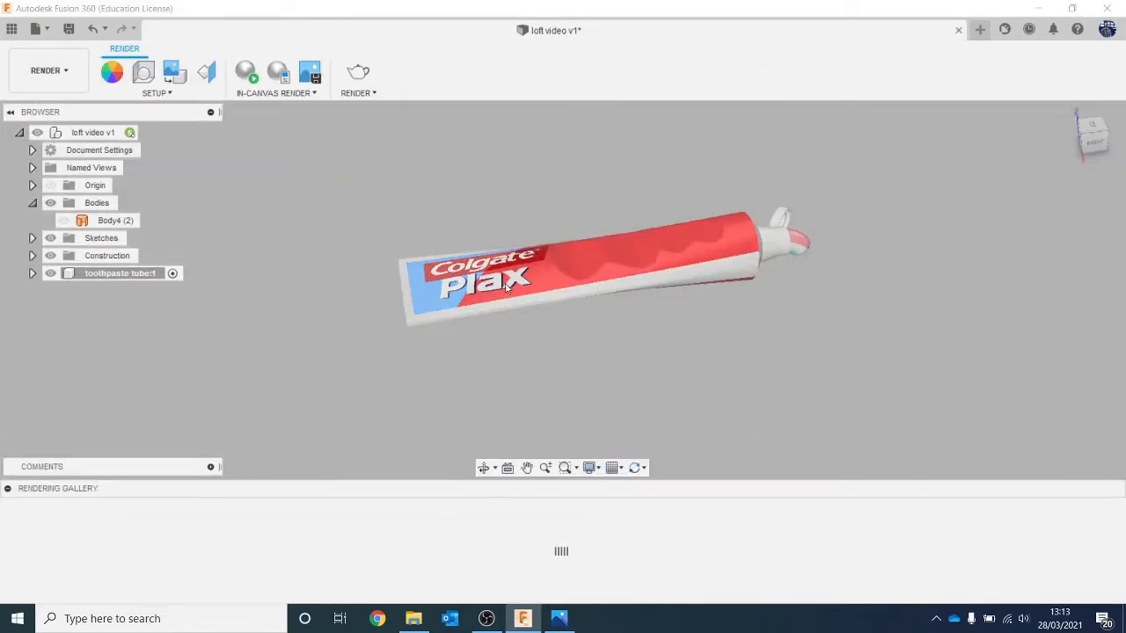
click(69, 80)
click(77, 104)
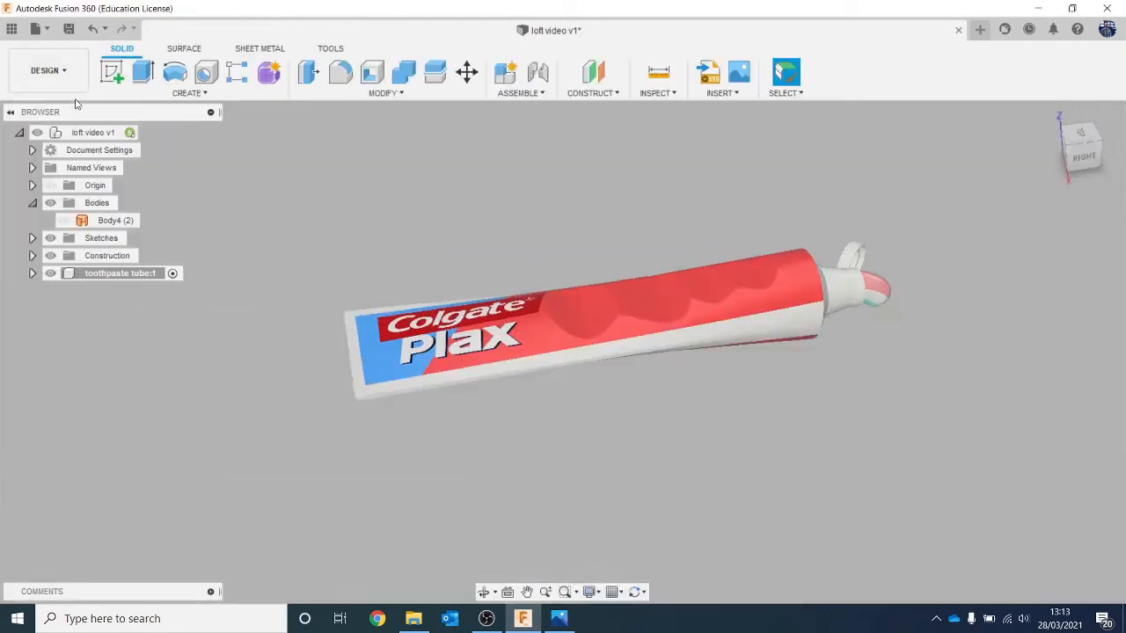
Step: Edit the existing logo decal and move it along the tube towards the nozzle, onto the red area overlapping the finger grips
right_click(141, 591)
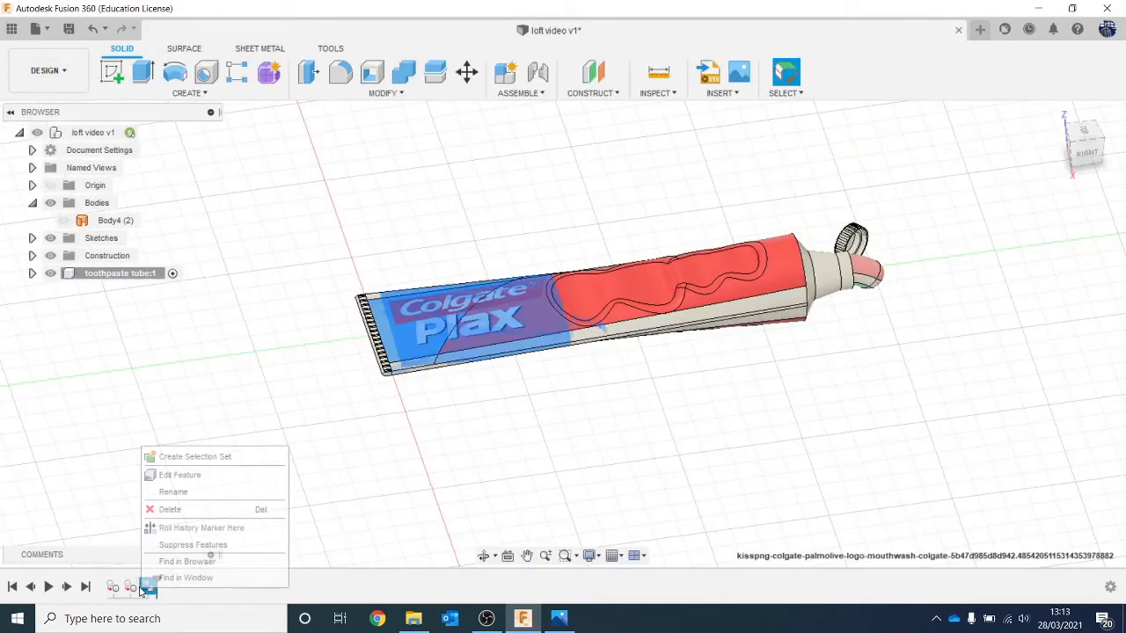
click(202, 472)
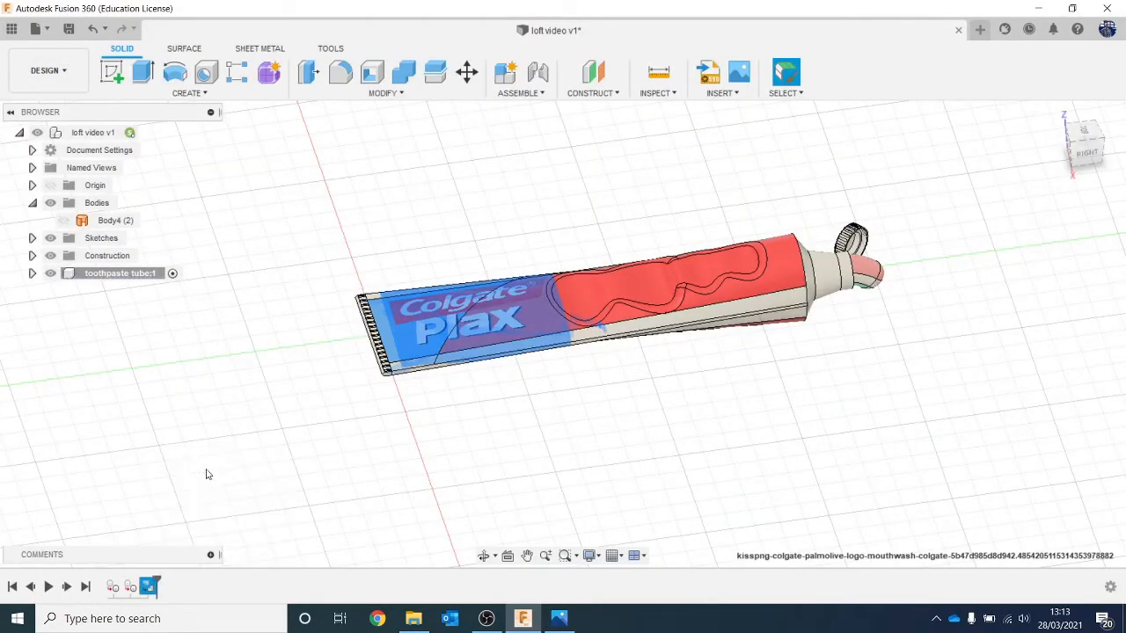
click(1086, 137)
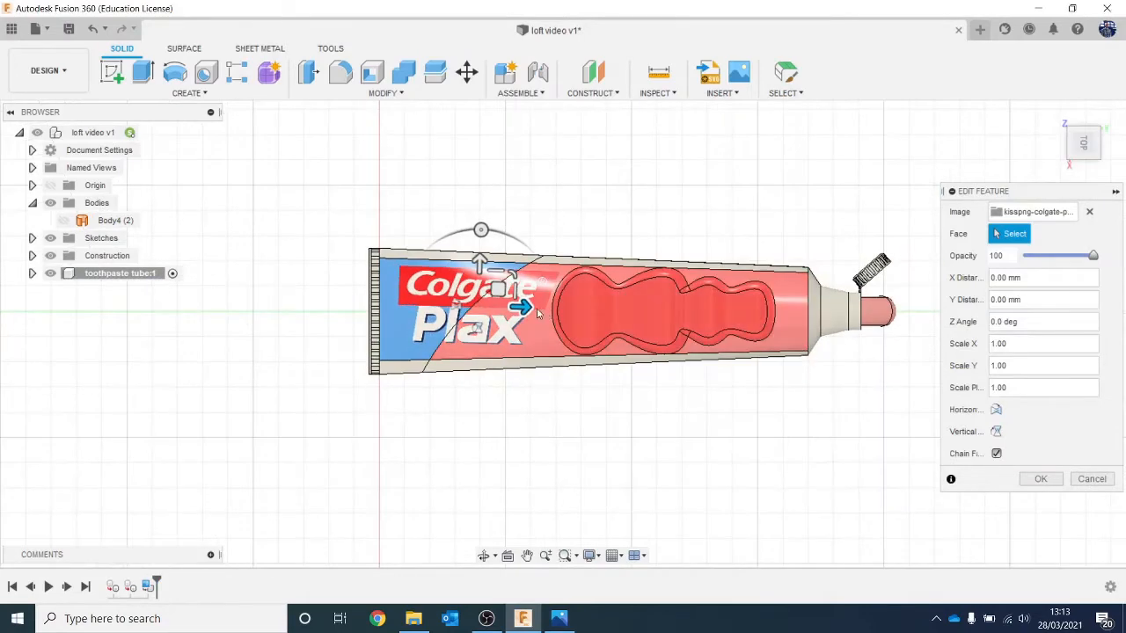
drag(541, 308, 642, 311)
click(1042, 479)
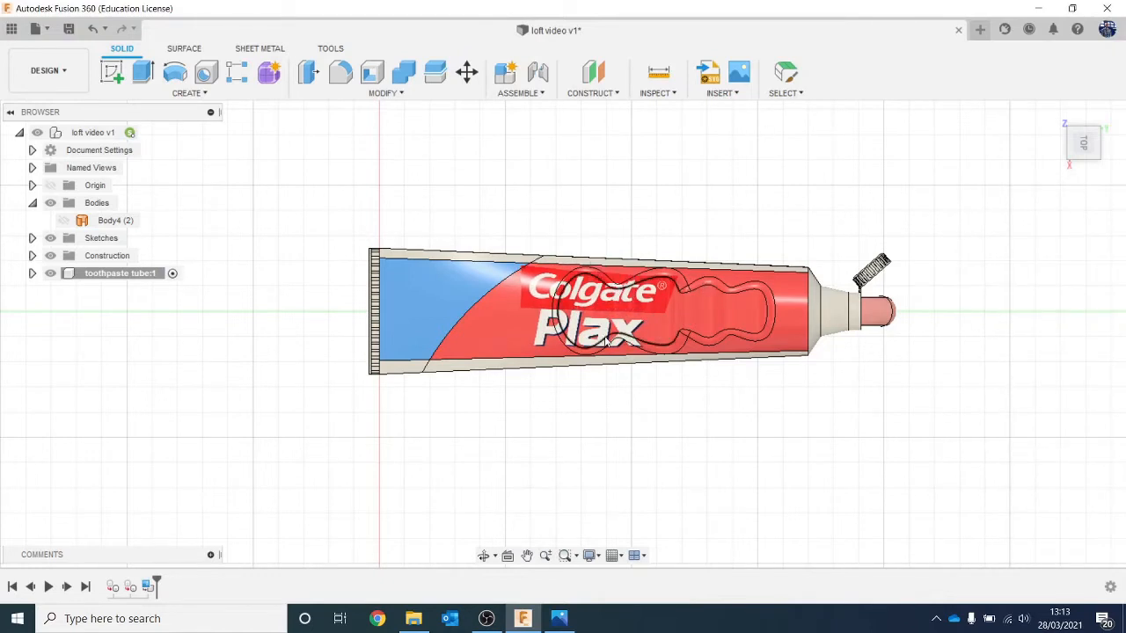
Step: Inspect the repositioned logo close up in the Render workspace, then return to the Design workspace
click(49, 72)
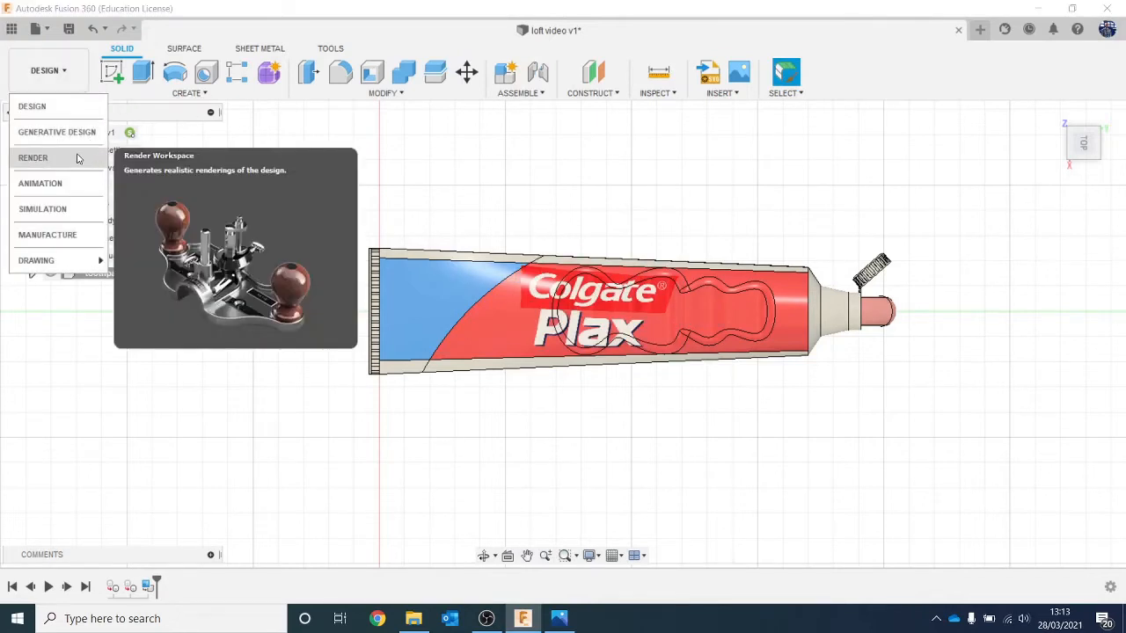
click(76, 156)
drag(1102, 146, 1113, 91)
scroll(677, 262, up, 4)
scroll(443, 251, up, 2)
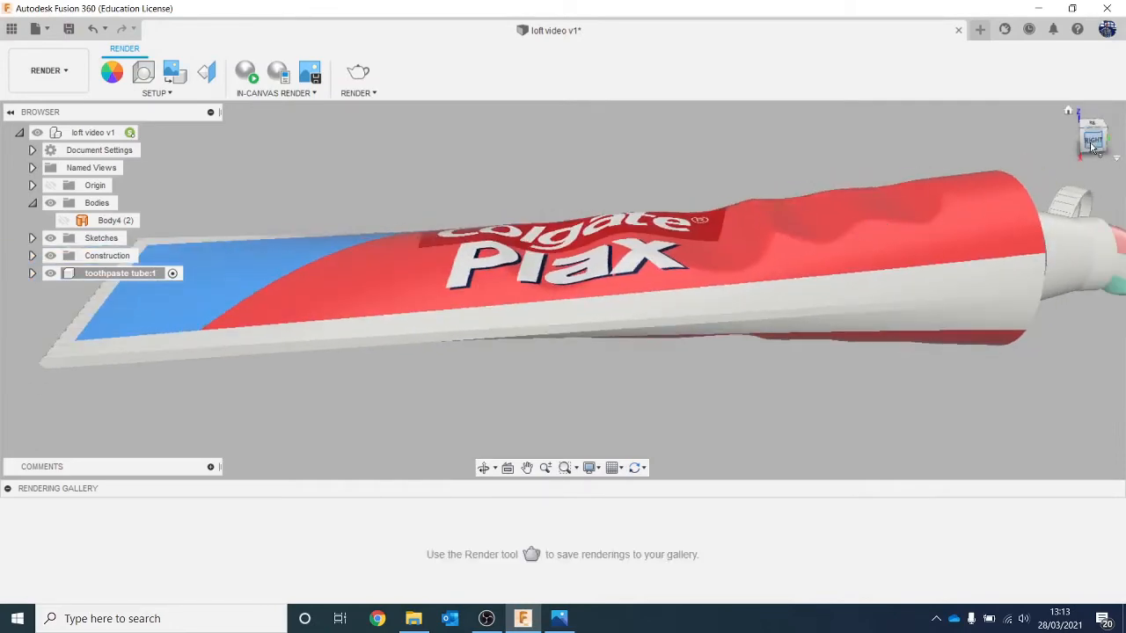
mouse_move(1091, 147)
mouse_down()
mouse_move(1105, 179)
mouse_move(1095, 102)
mouse_move(1096, 146)
mouse_up()
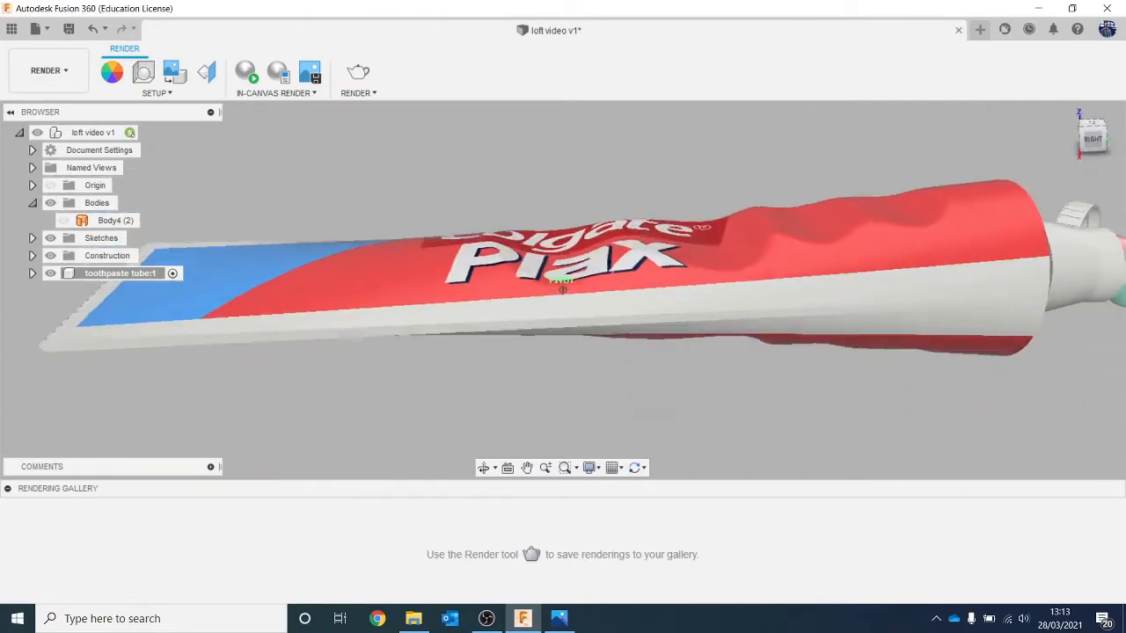
click(49, 70)
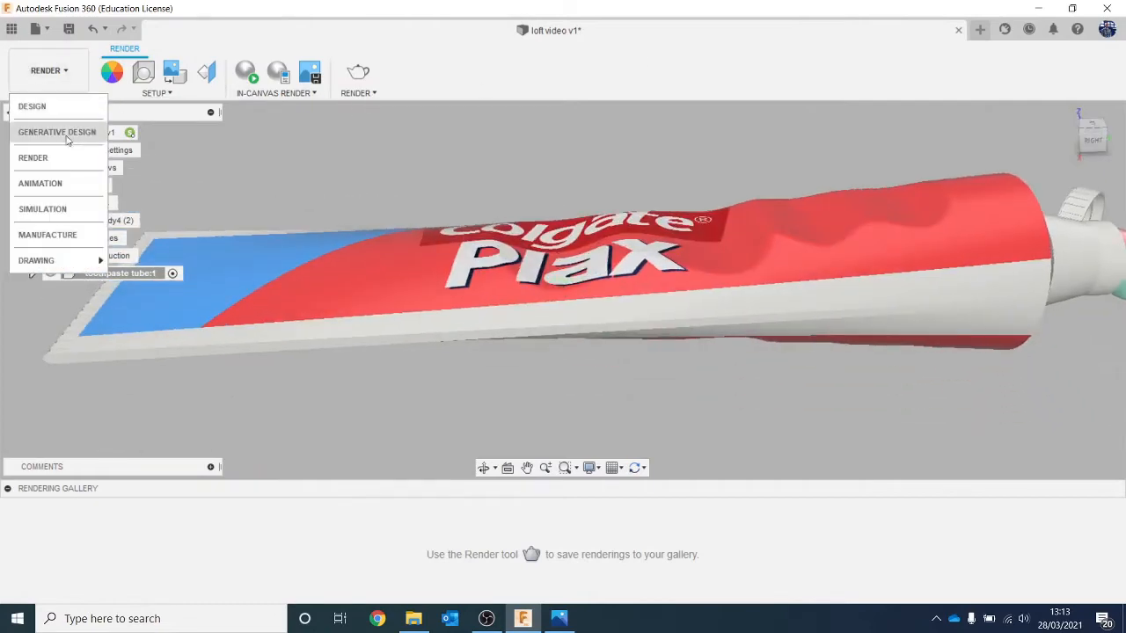
click(31, 106)
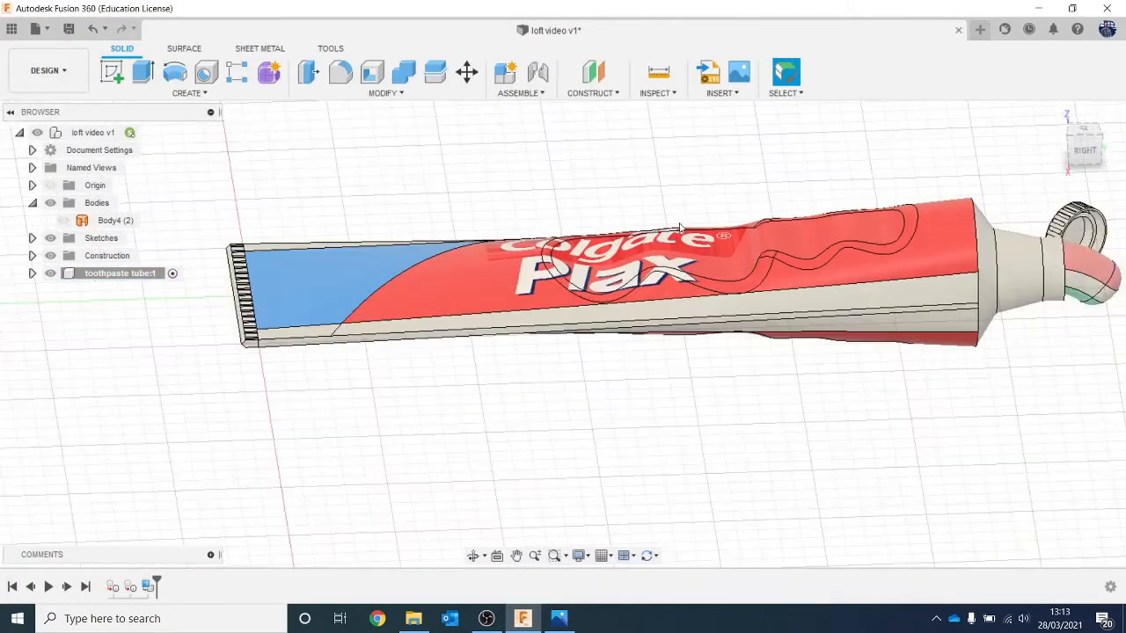
Step: View the tube's underside and start a second decal with the same Colgate Plax logo image from the computer
scroll(679, 228, down, 2)
mouse_move(1084, 157)
mouse_down()
mouse_move(1082, 84)
mouse_move(1038, 88)
mouse_move(1022, 116)
mouse_move(1046, 171)
mouse_up()
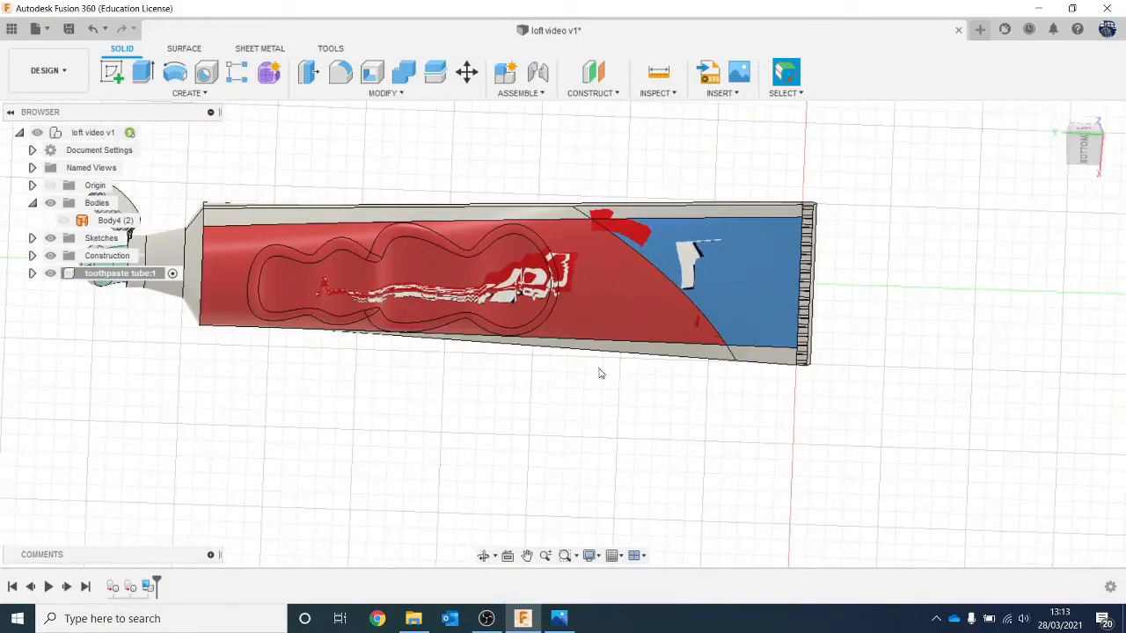
click(1082, 146)
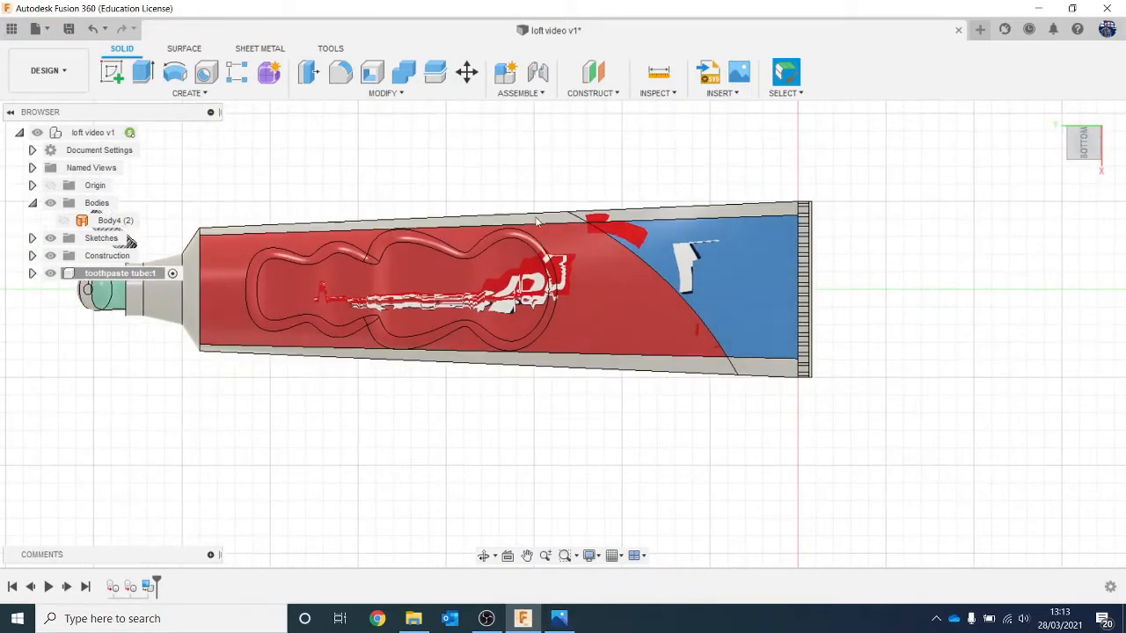
click(711, 93)
click(730, 126)
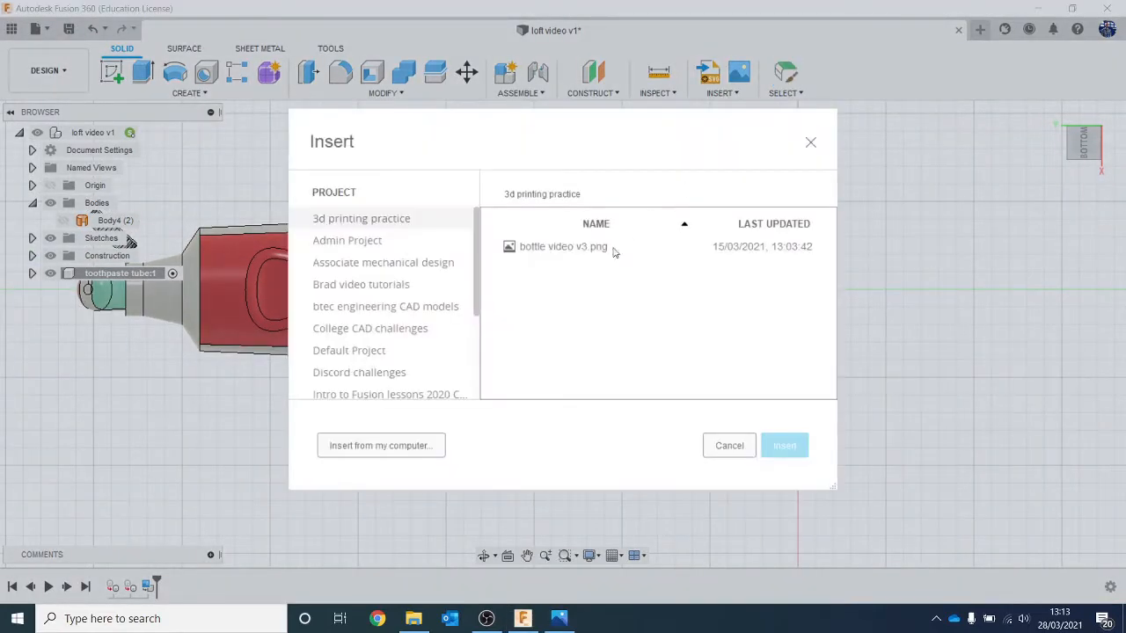
click(402, 450)
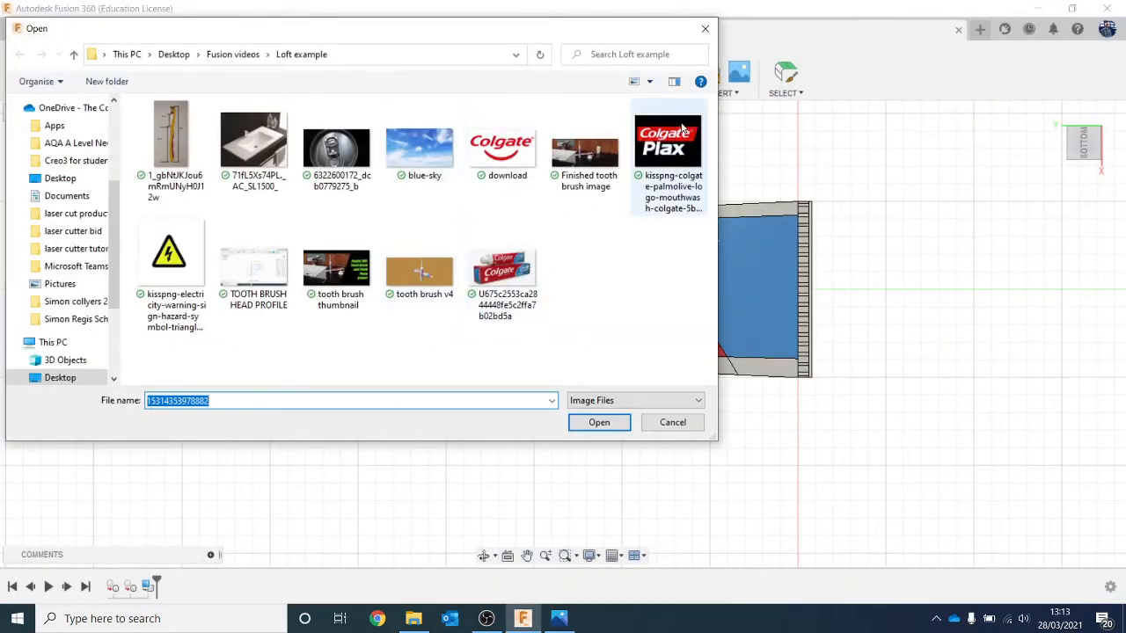
double_click(682, 129)
Step: Place the logo decal on the tube's underside, rotated about -108.7 degrees, shifted about 54 mm towards the nozzle and scaled uniformly by about 2.58
click(705, 294)
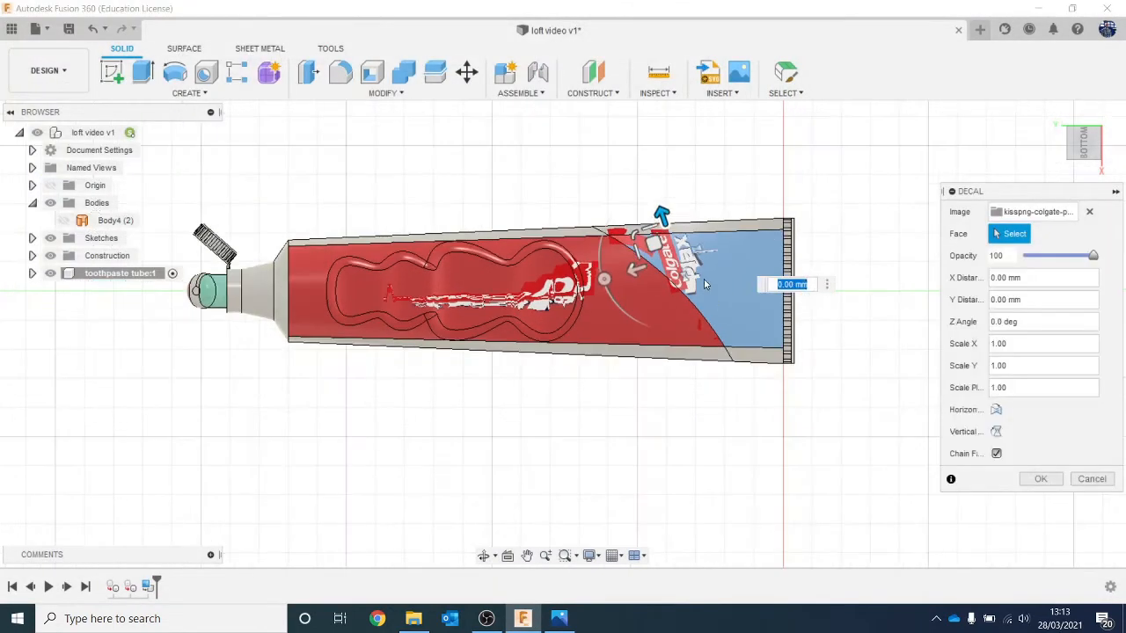
drag(604, 279, 679, 204)
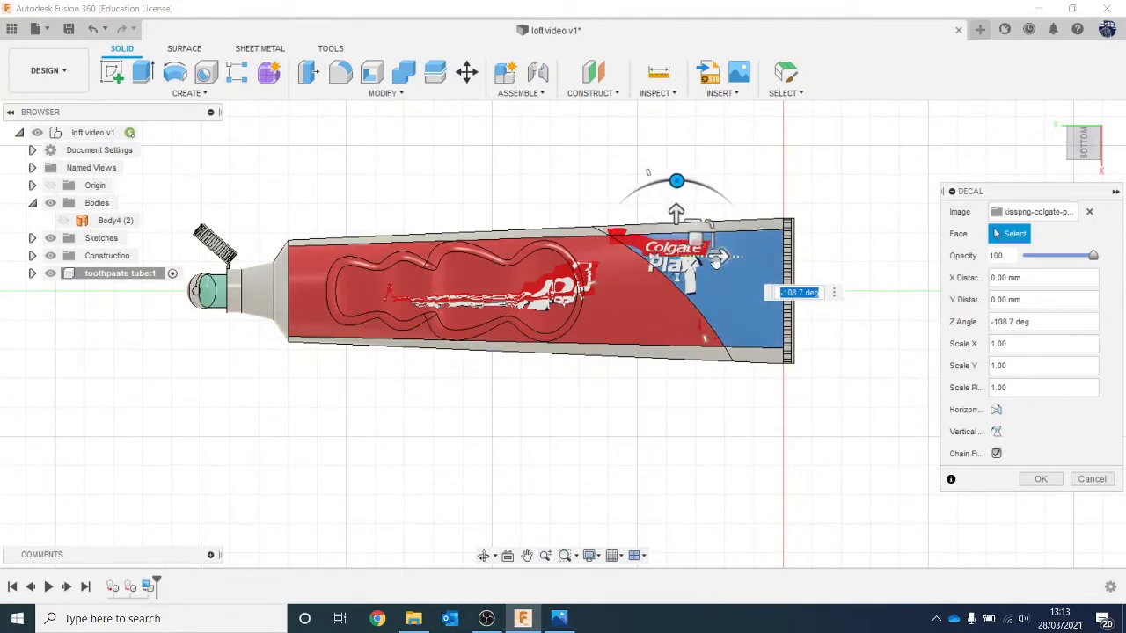
drag(716, 258, 549, 266)
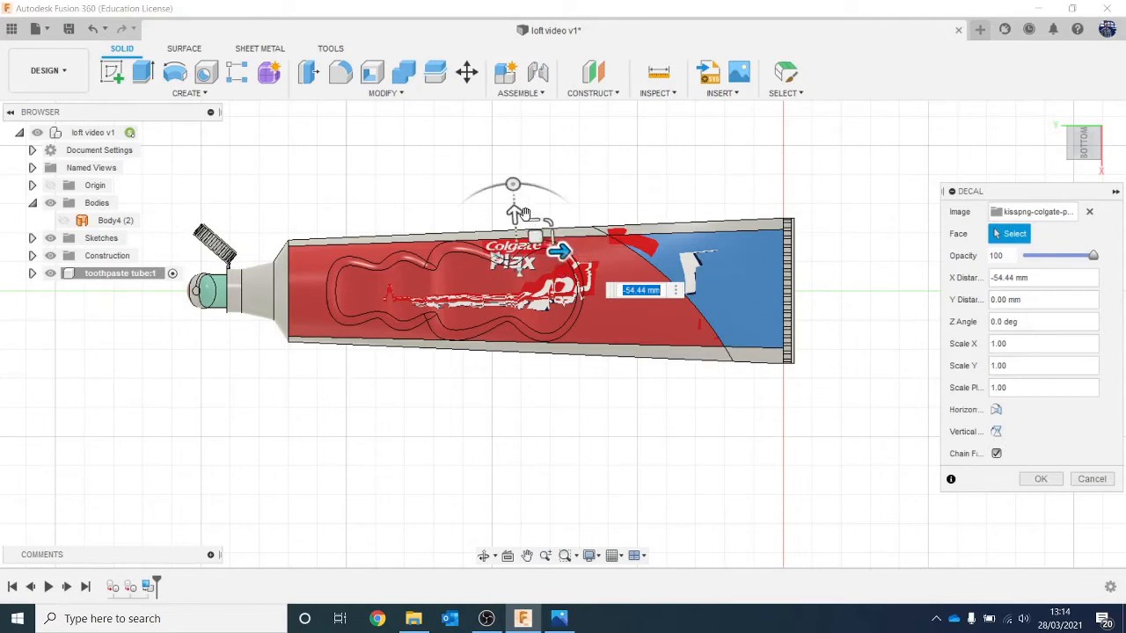
drag(517, 219, 653, 243)
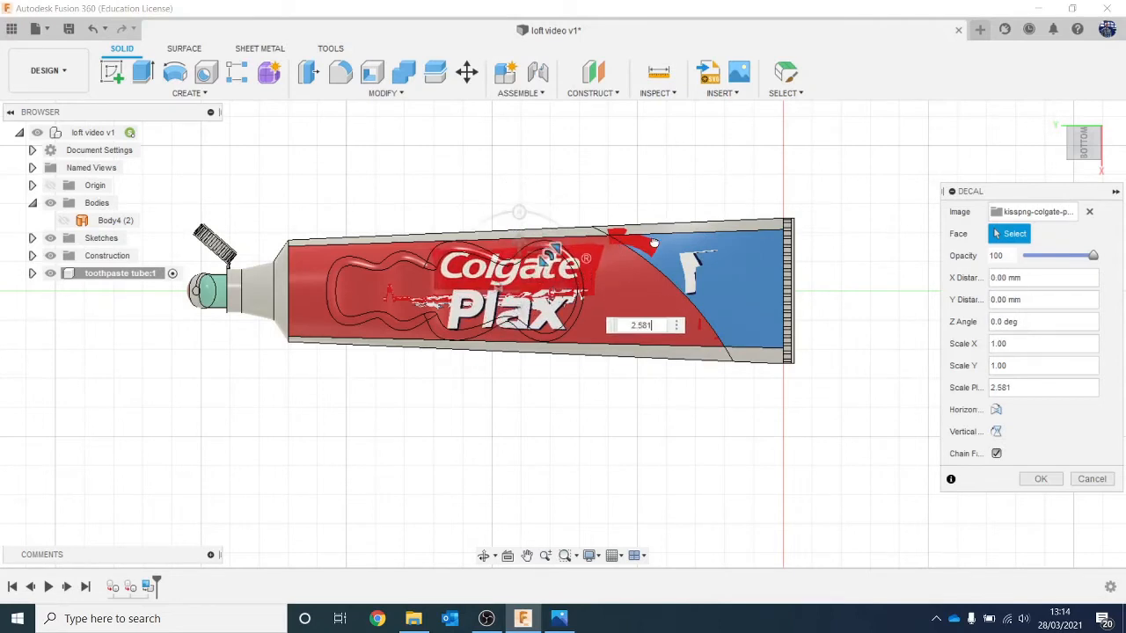
click(1043, 480)
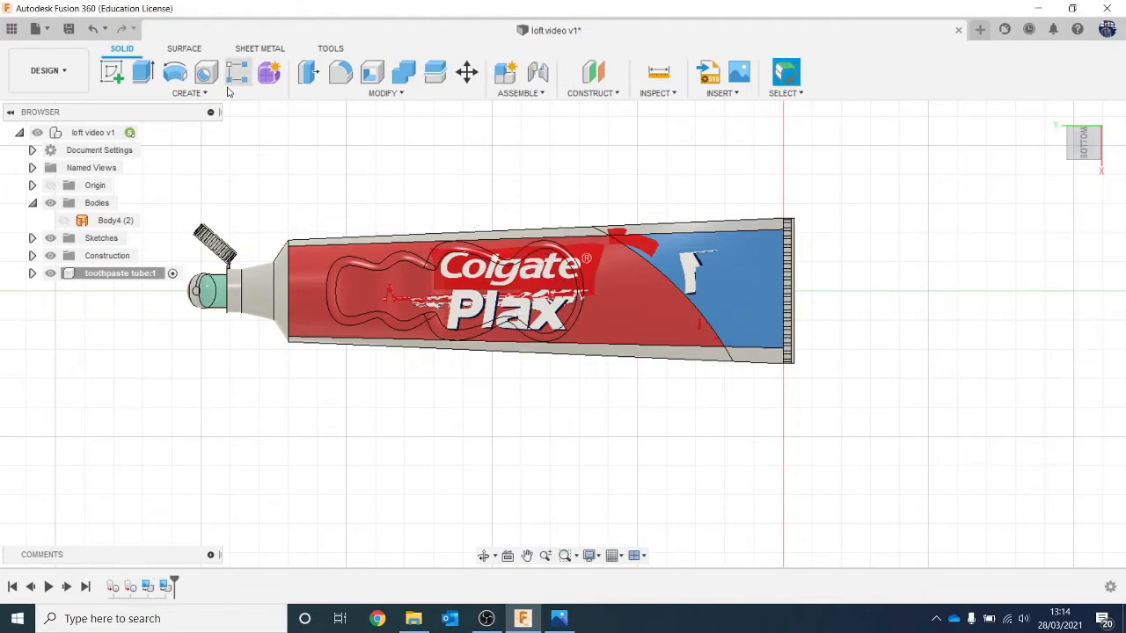
Step: Inspect the logos on both sides of the tube in the Render workspace, then return to the Design workspace
click(49, 70)
click(40, 156)
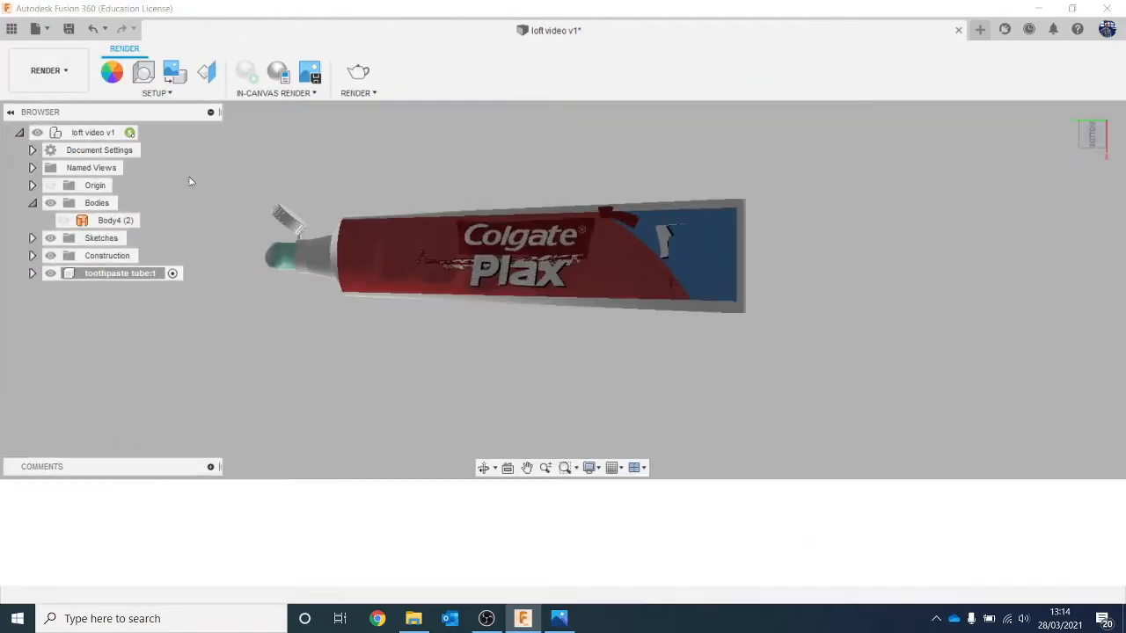
drag(1099, 134, 1107, 166)
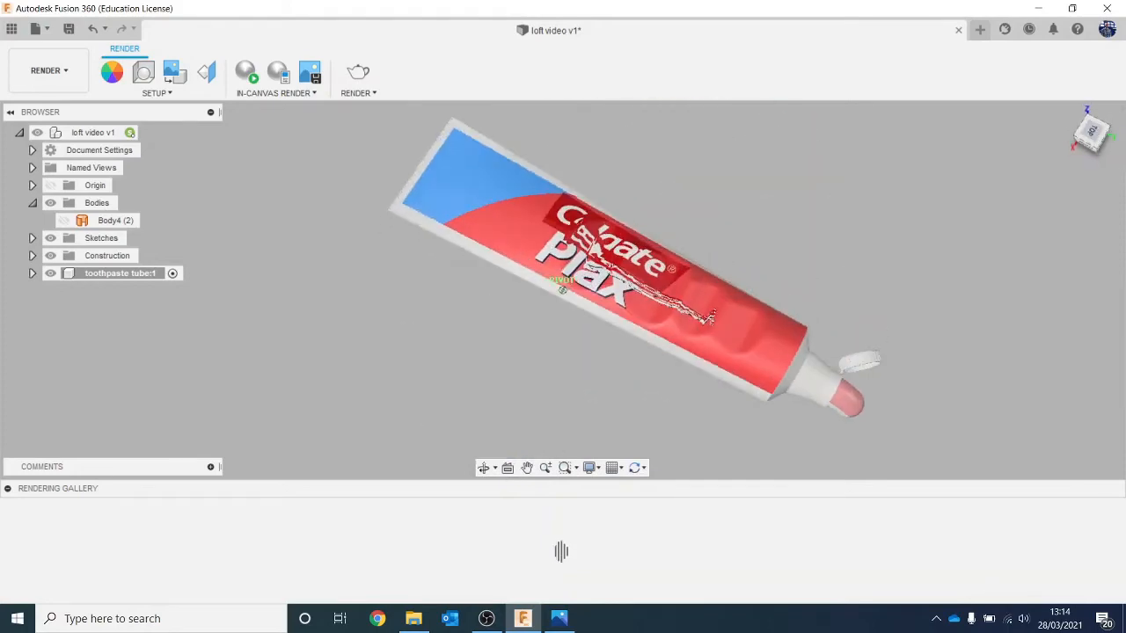
click(49, 70)
click(35, 105)
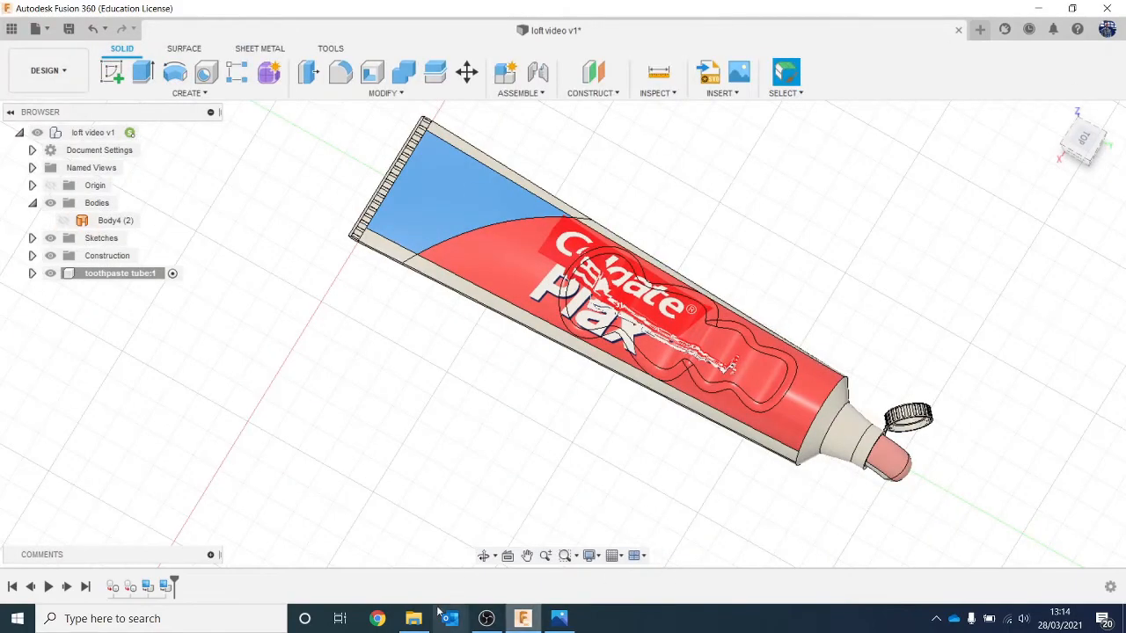
Step: Edit the top-side logo decal and move it along the tube to the crimped end, over the blue and red areas
click(148, 586)
right_click(148, 587)
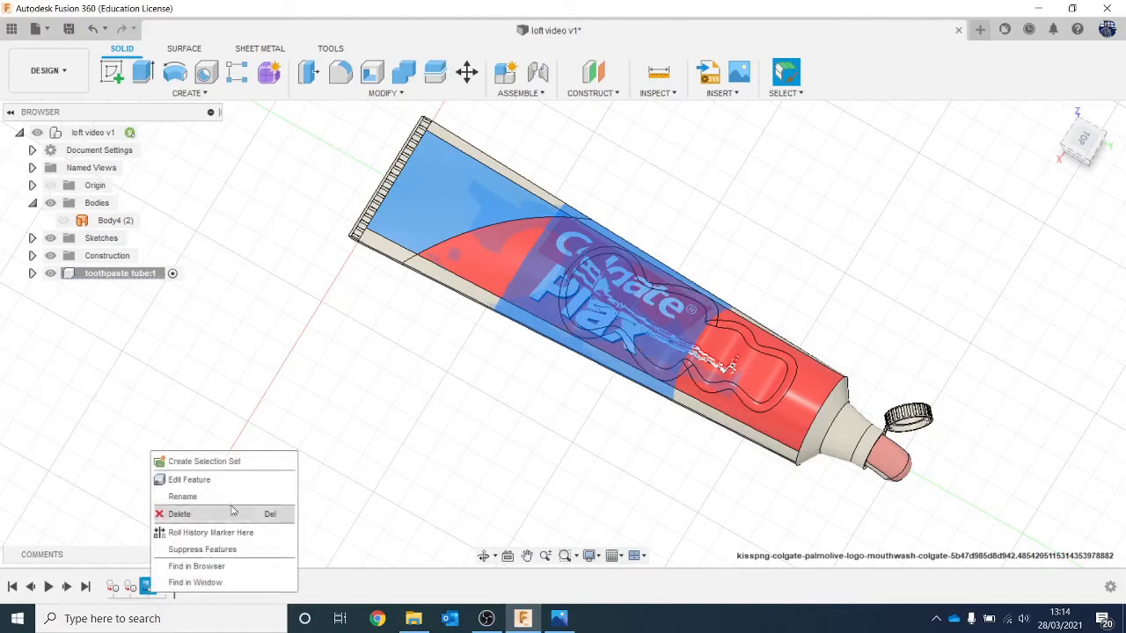
click(231, 491)
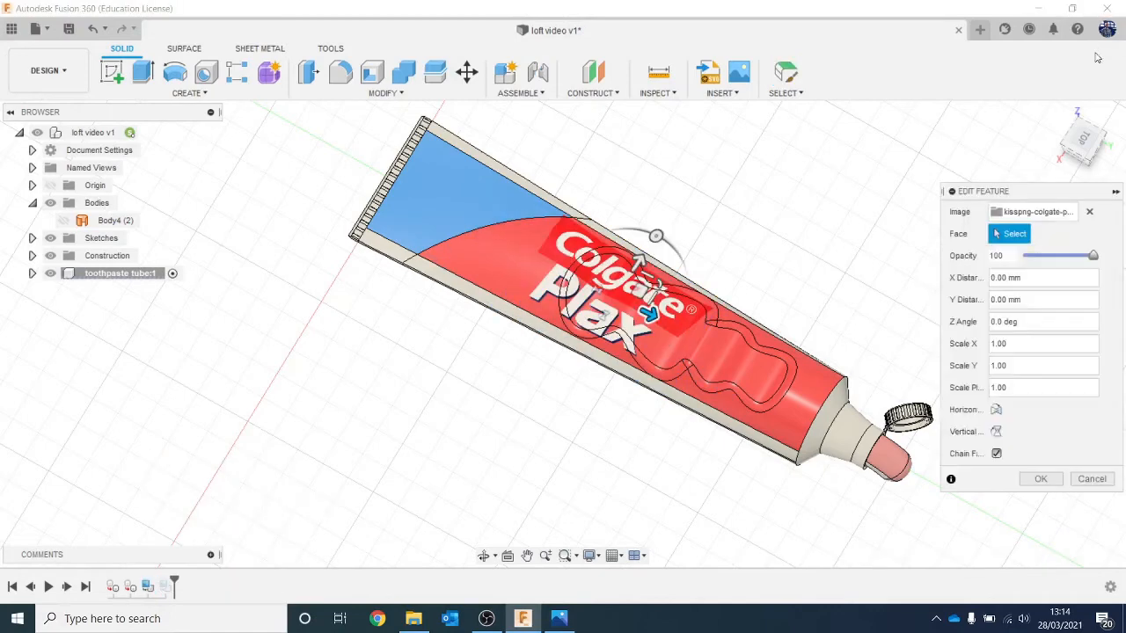
click(1059, 115)
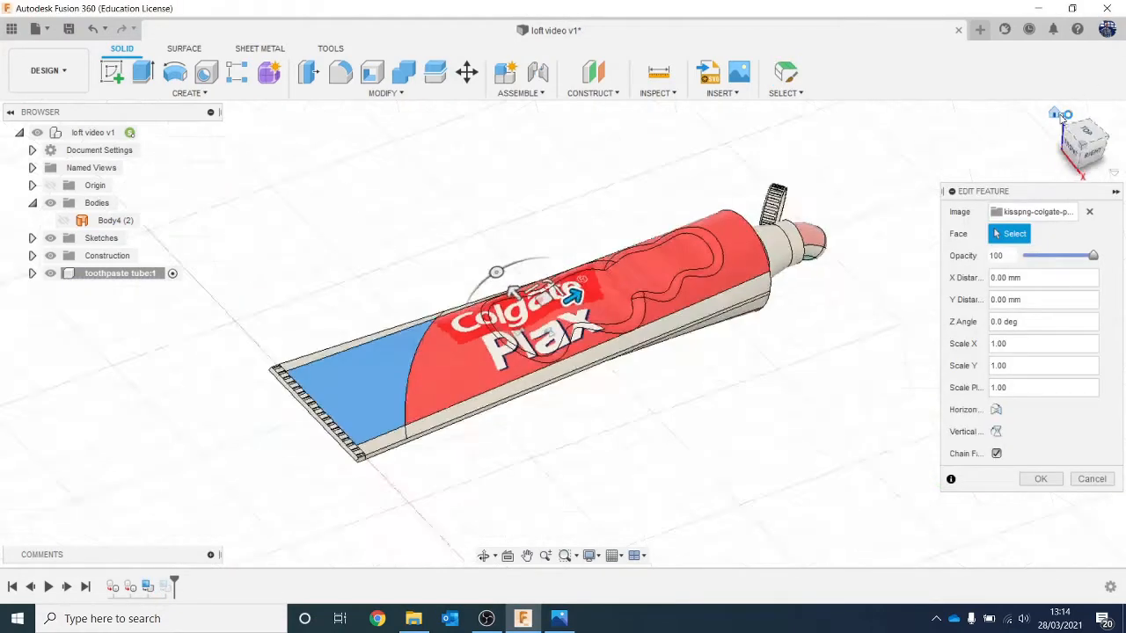
scroll(471, 385, up, 3)
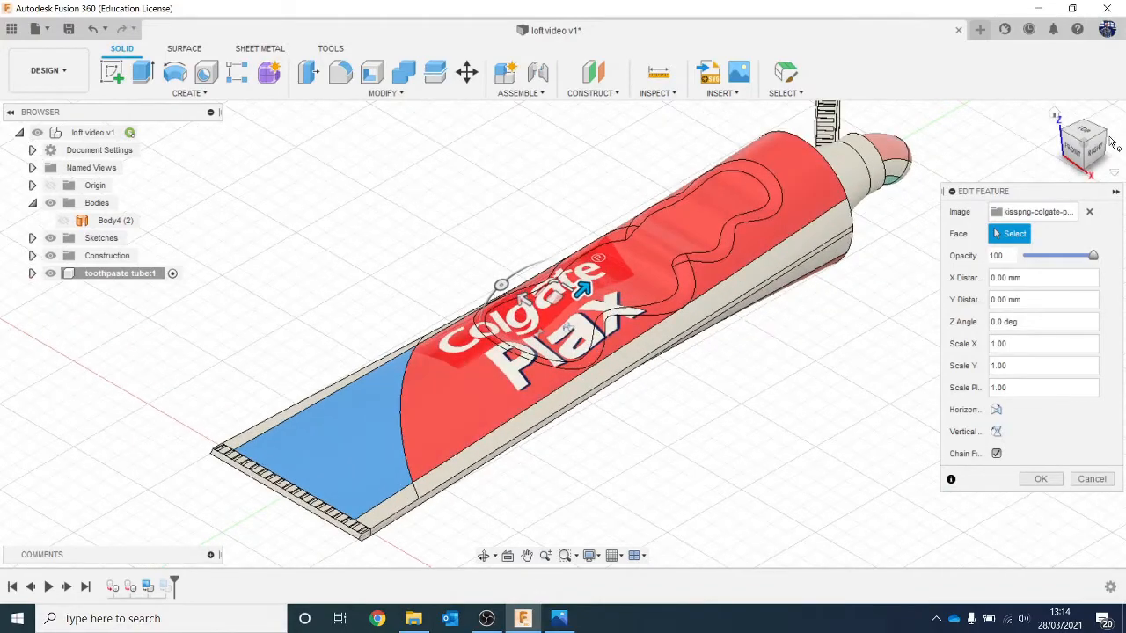
click(1089, 134)
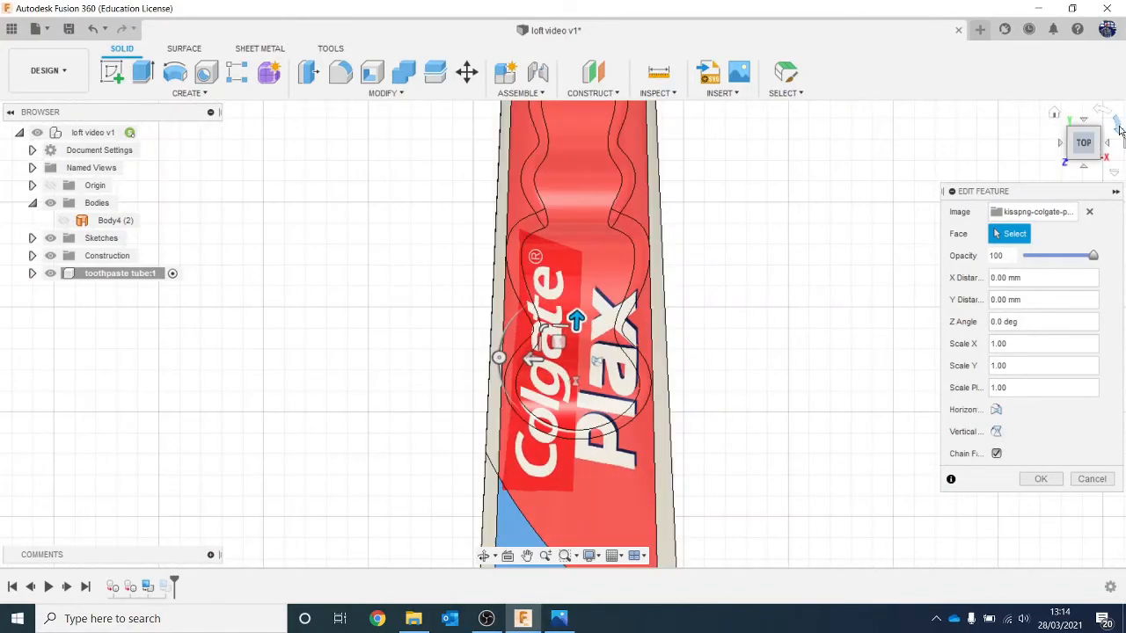
click(1117, 125)
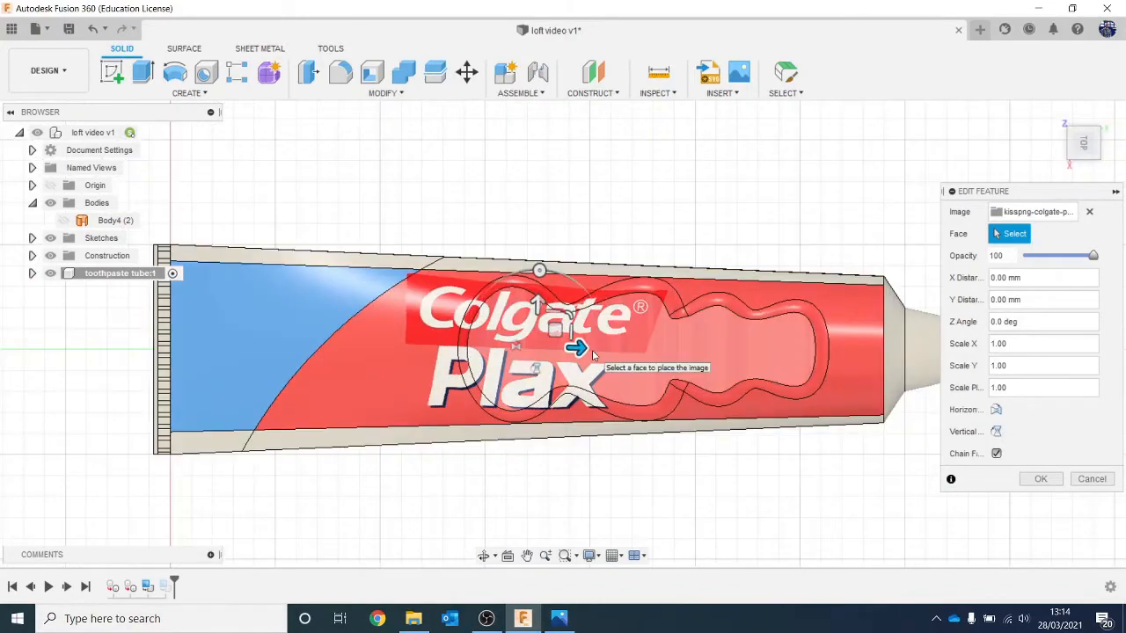
drag(576, 347, 374, 338)
click(1040, 479)
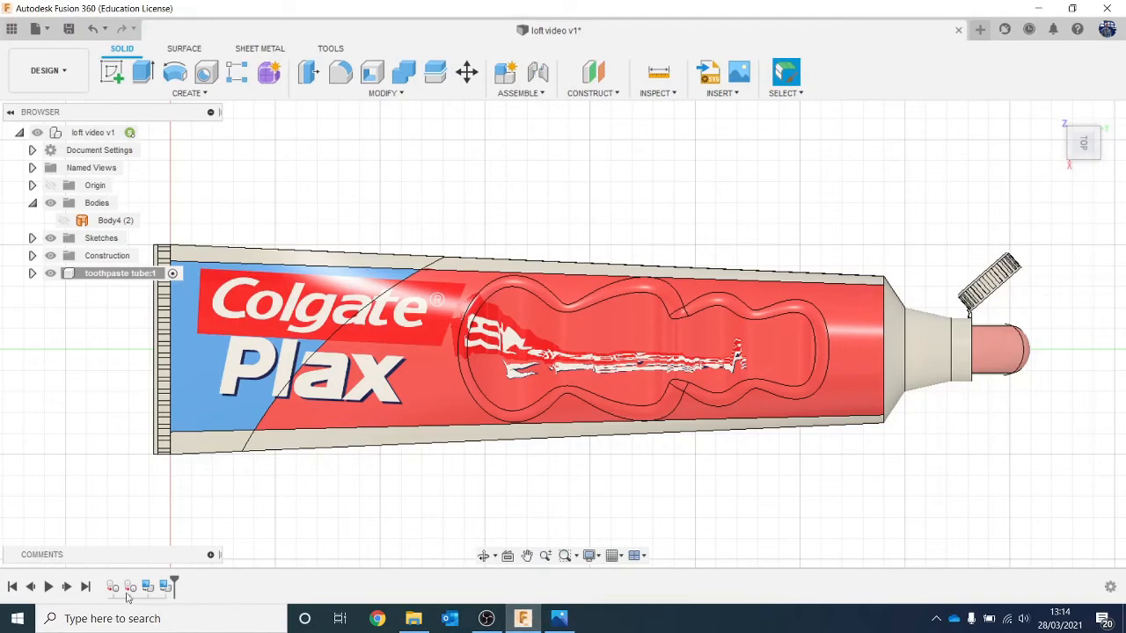
Step: Edit the underside logo decal: move it about 60.66 mm towards the crimped end and set its opacity to 77, keeping face chaining on
right_click(175, 590)
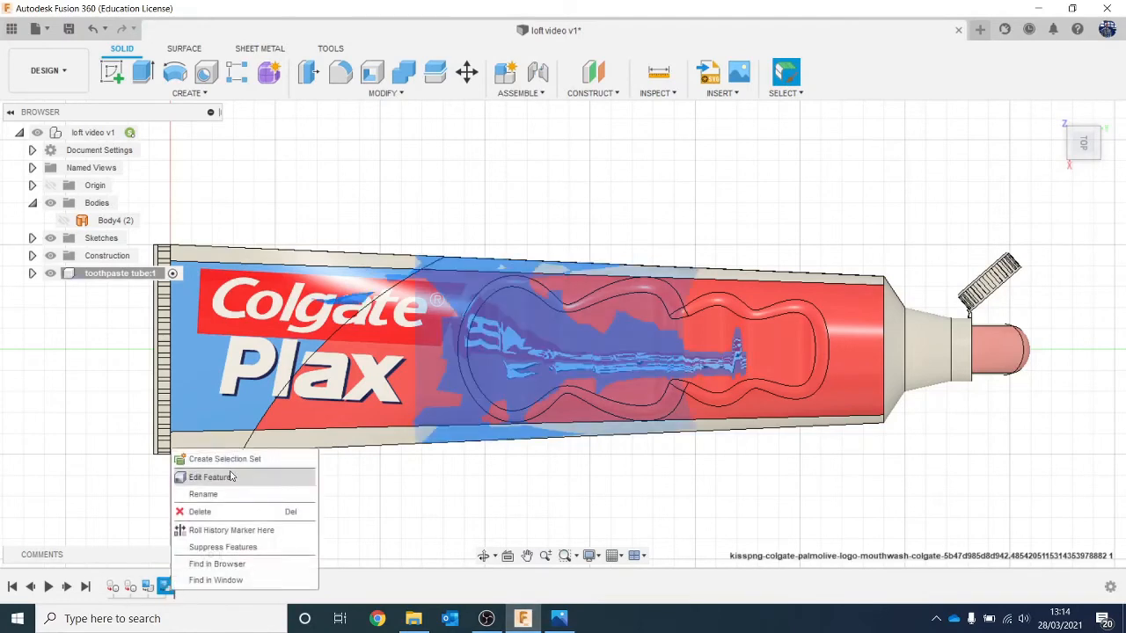
click(211, 476)
click(1087, 147)
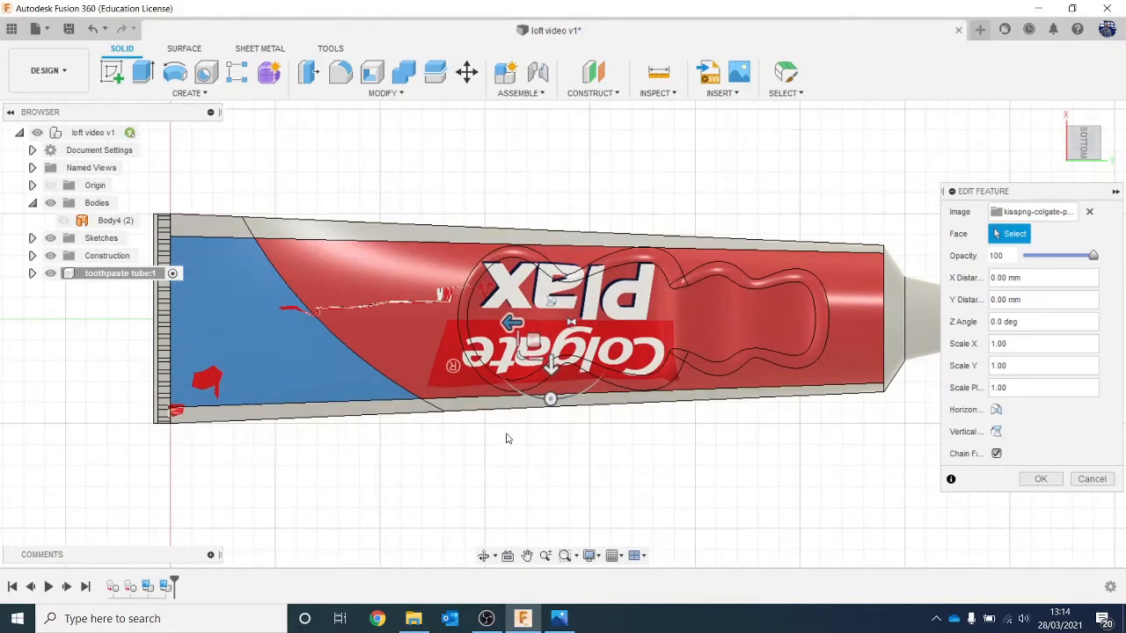
drag(513, 321, 278, 322)
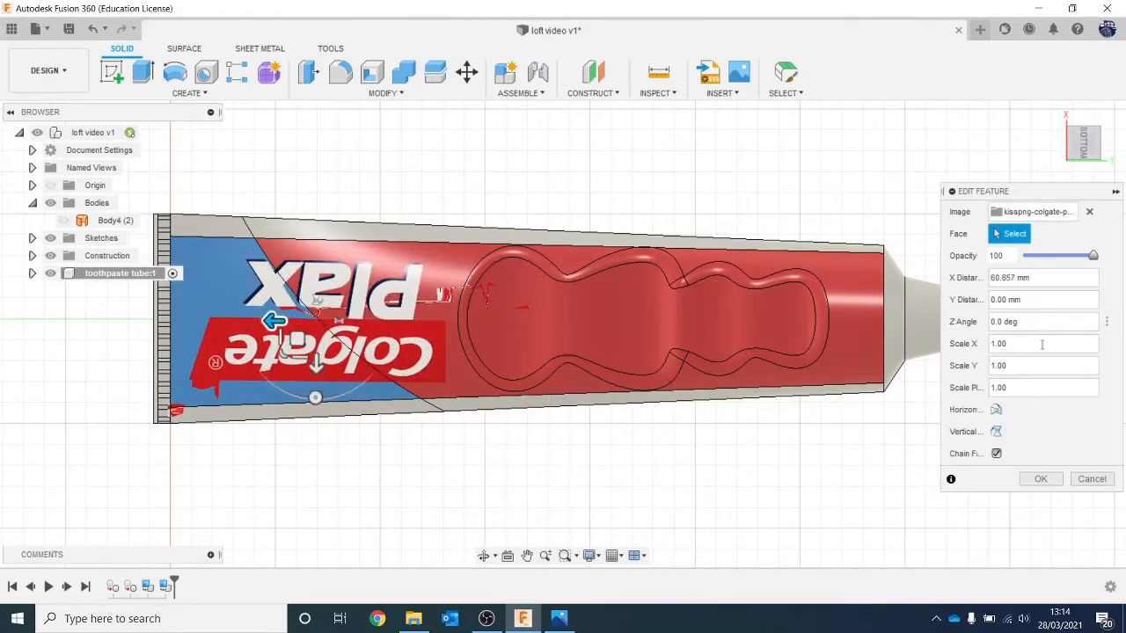
click(1069, 258)
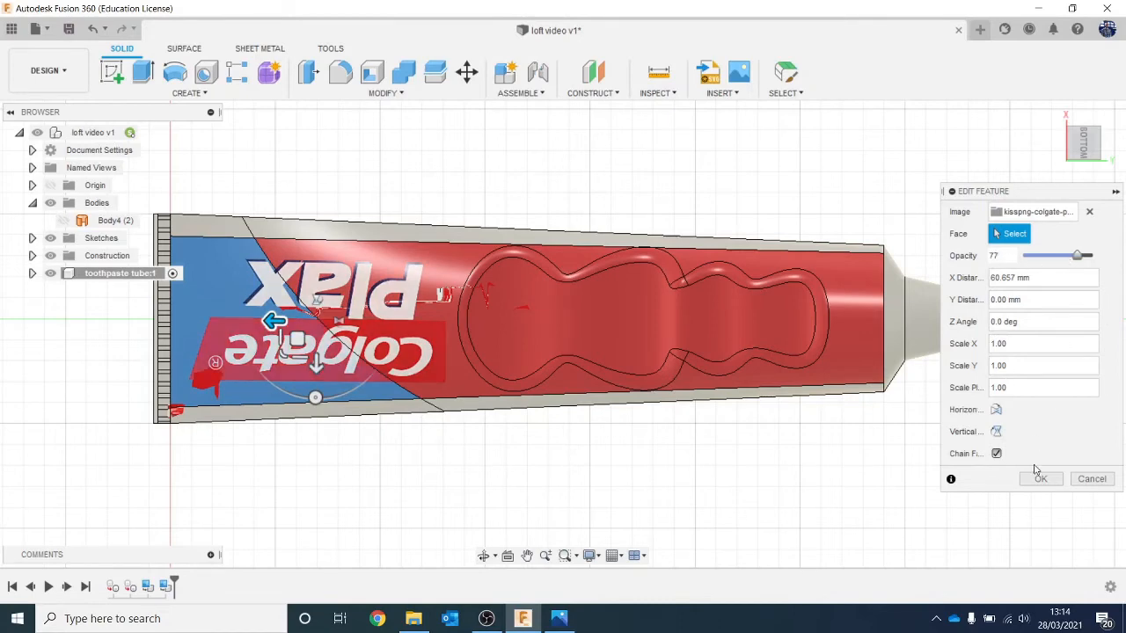
click(997, 453)
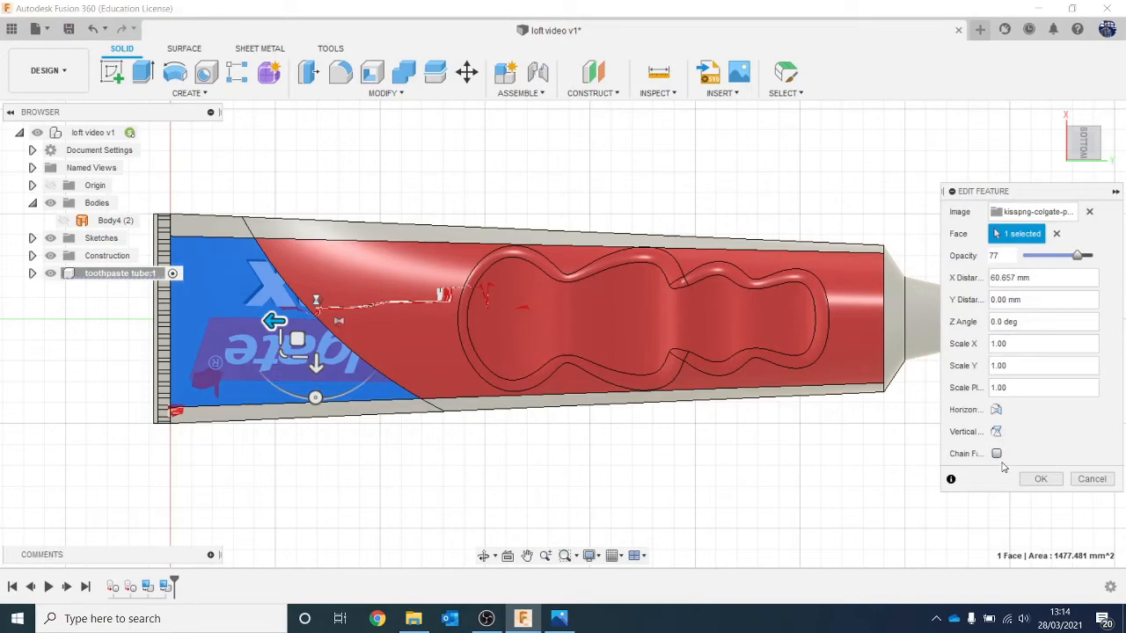
click(997, 453)
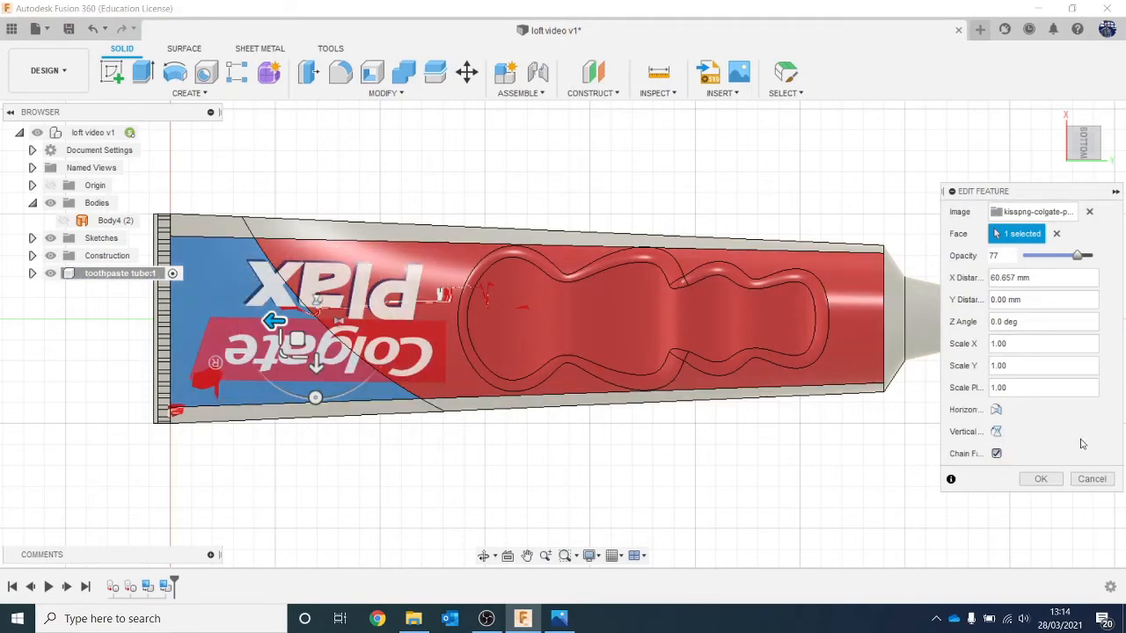
click(1040, 479)
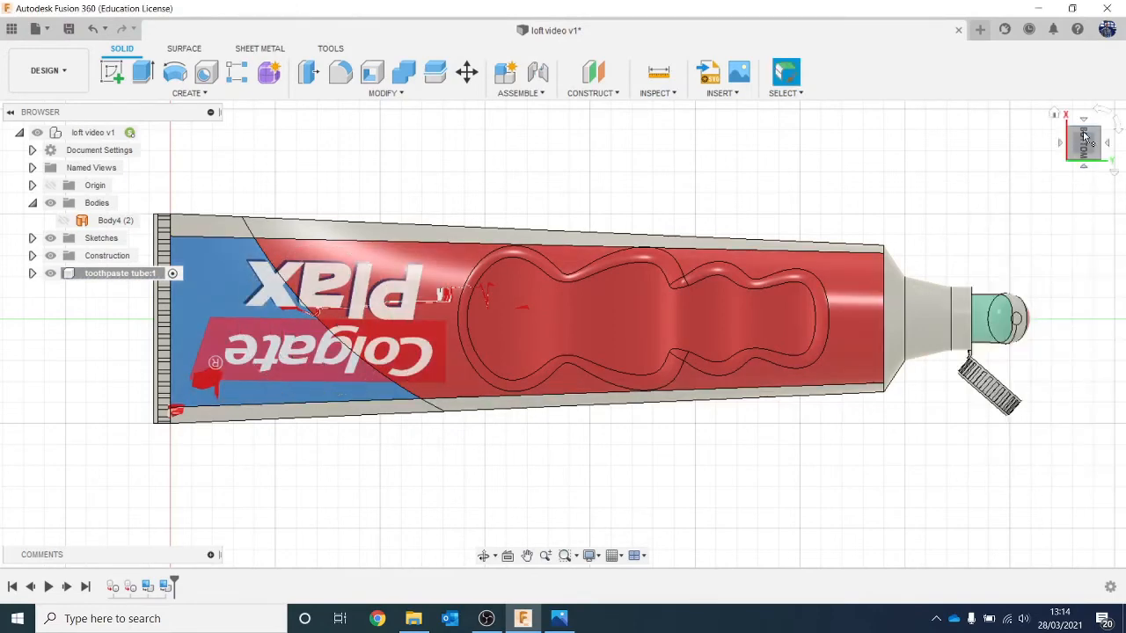
Step: Edit the top-side logo decal: shrink it, position it on the red area between the blue panel and finger grips, and turn off face chaining
mouse_move(1084, 138)
mouse_down()
mouse_move(1061, 231)
mouse_move(1033, 242)
mouse_move(1075, 230)
mouse_up()
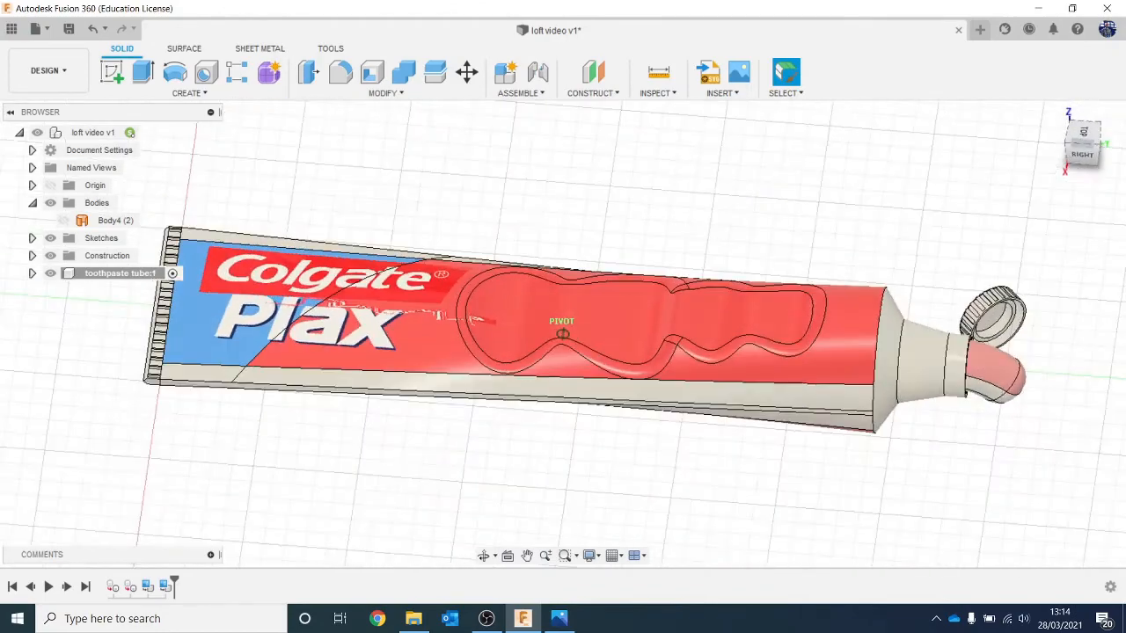
drag(163, 475, 179, 474)
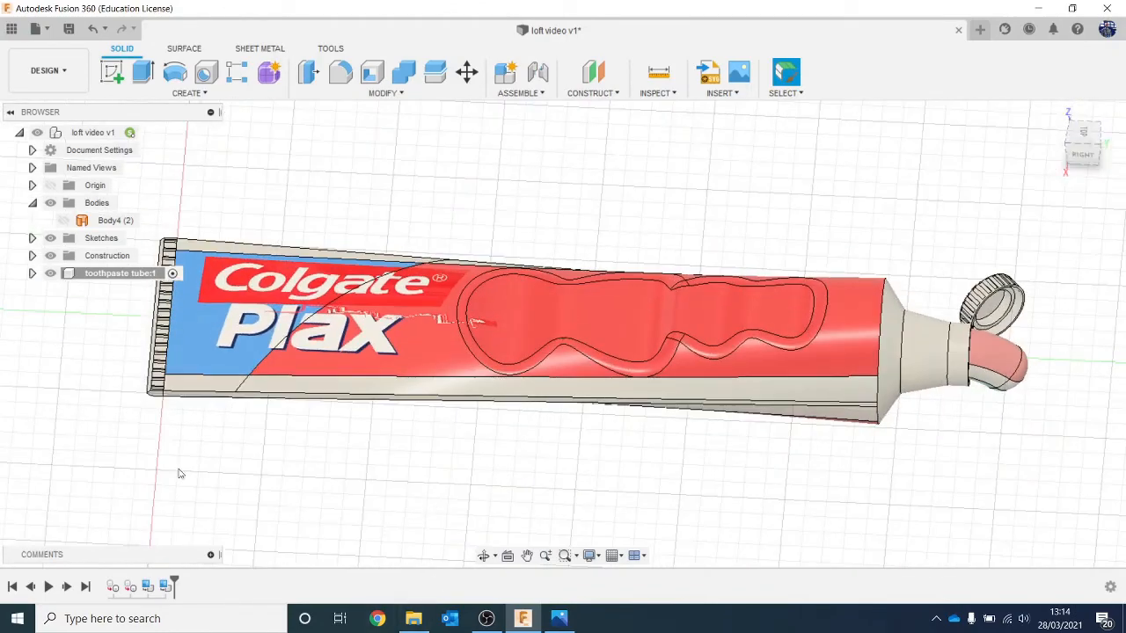
right_click(165, 585)
click(216, 474)
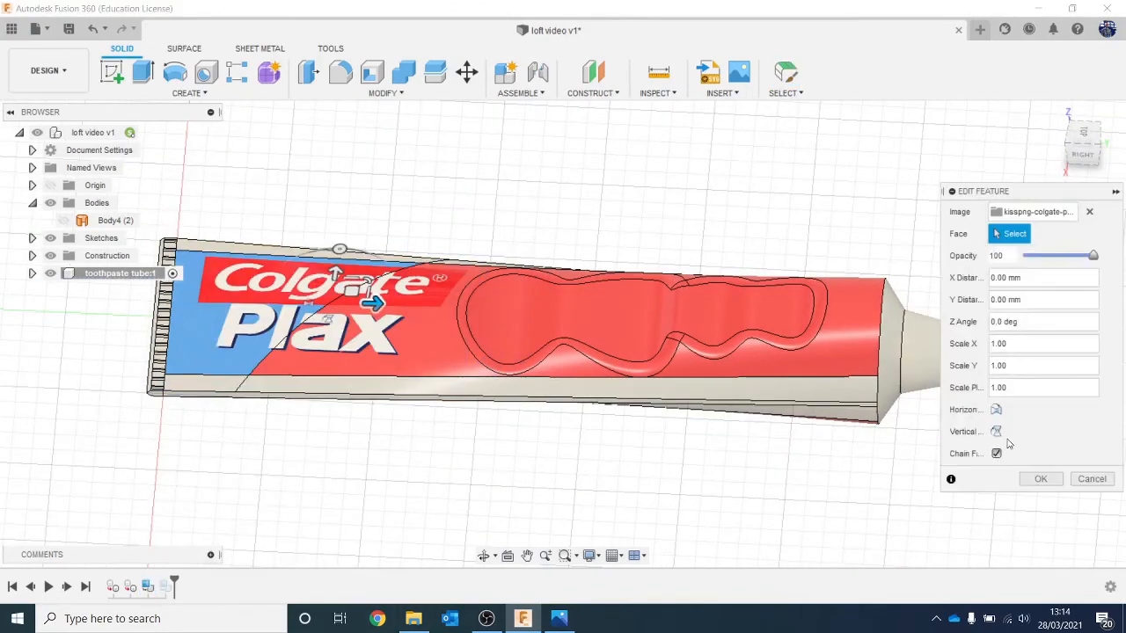
click(996, 455)
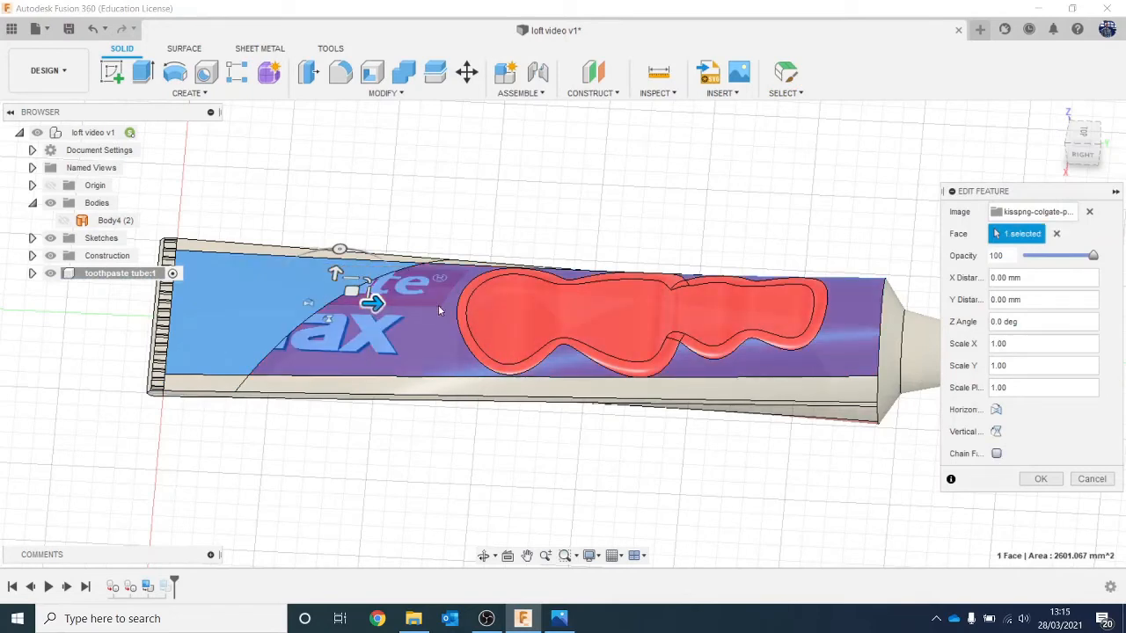
click(996, 454)
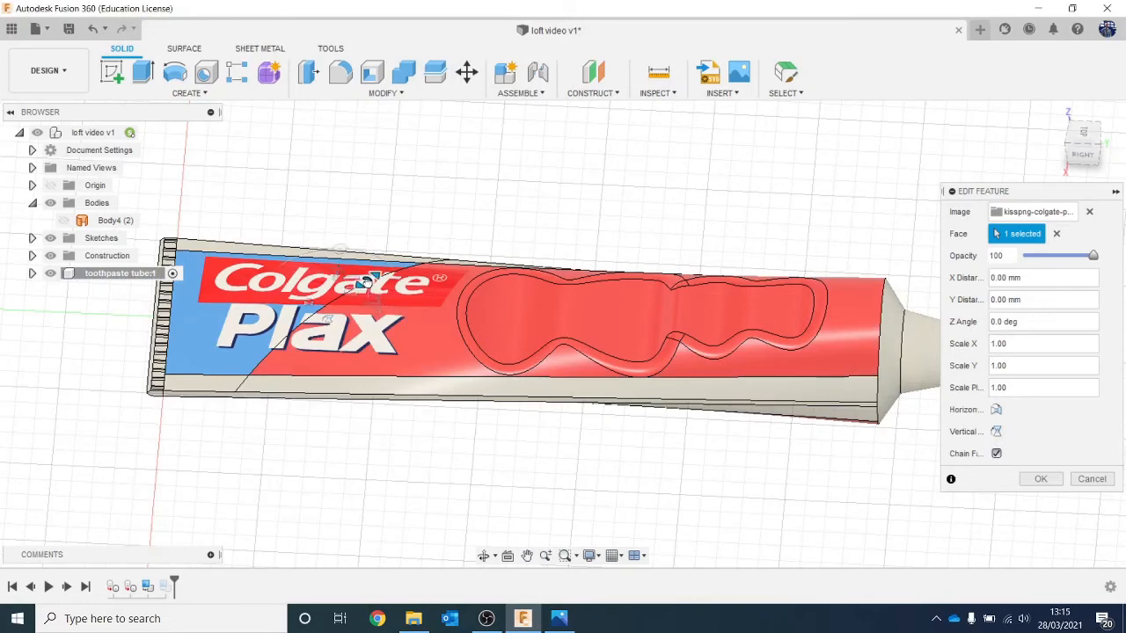
drag(341, 296, 428, 338)
drag(397, 275, 391, 298)
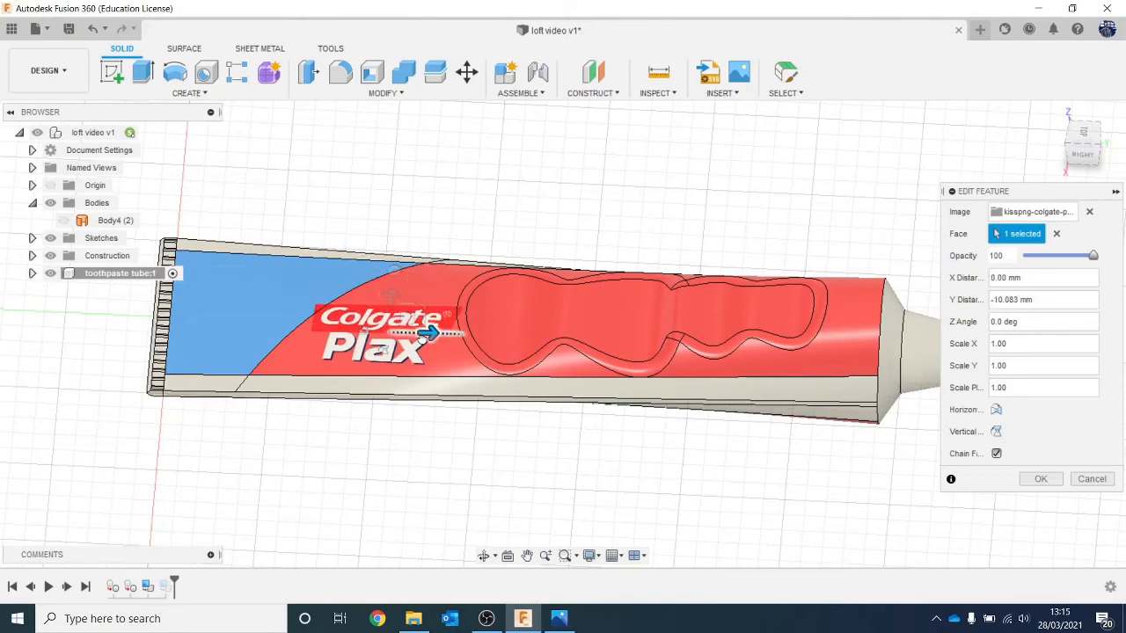
drag(425, 330, 417, 339)
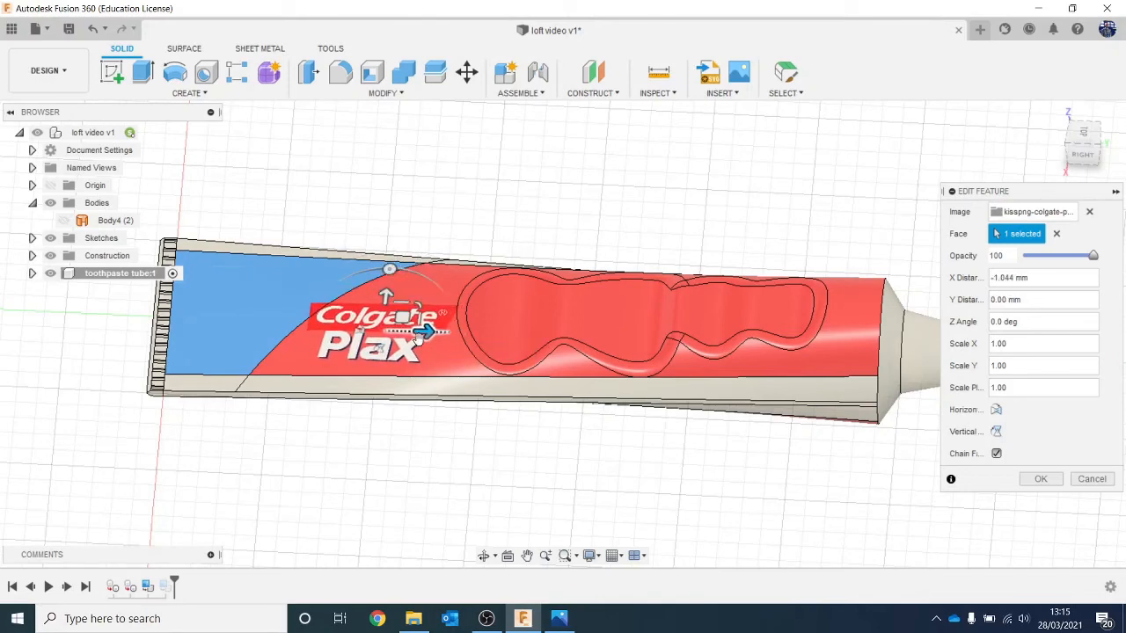
click(994, 455)
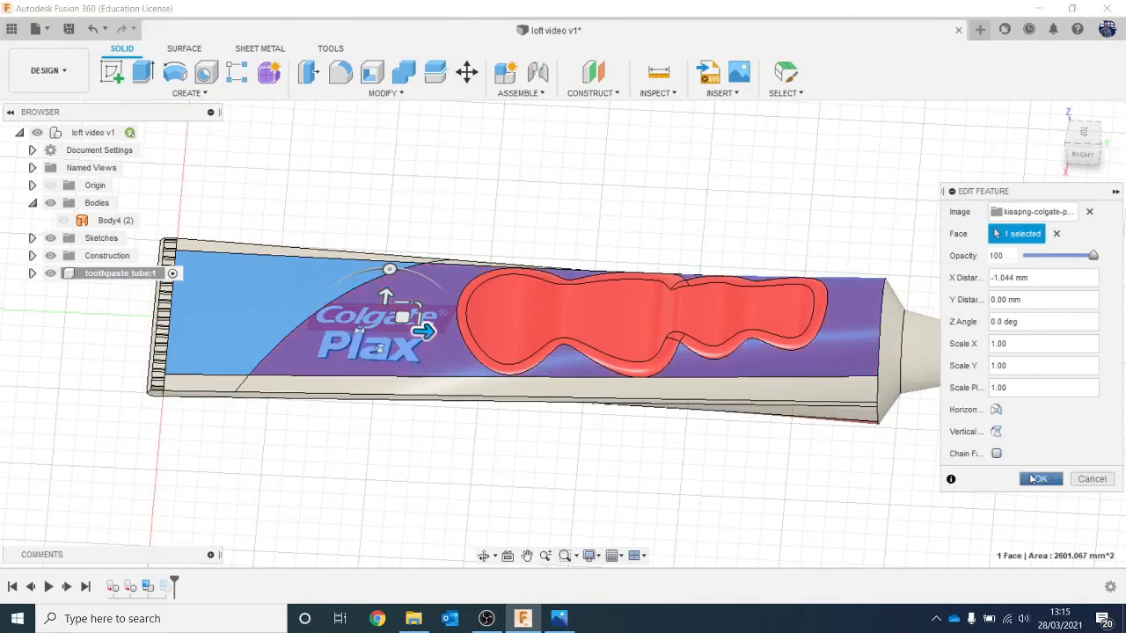
click(1036, 479)
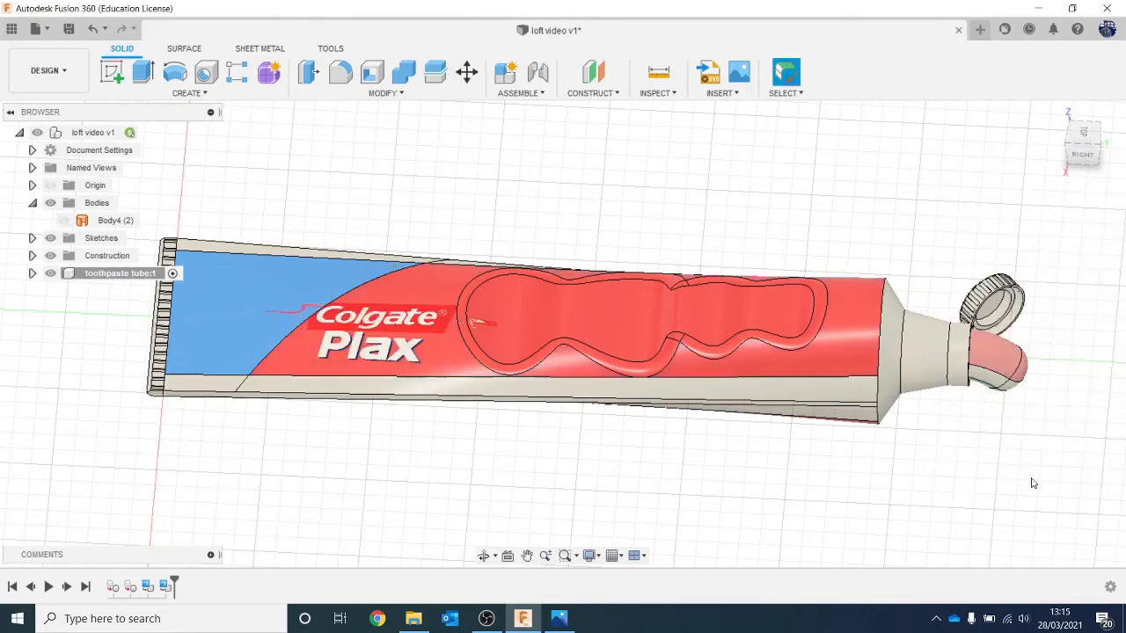
Step: Edit the underside logo decal: shrink it, fit it on the red area beside the finger grips, and turn off face chaining
click(1086, 156)
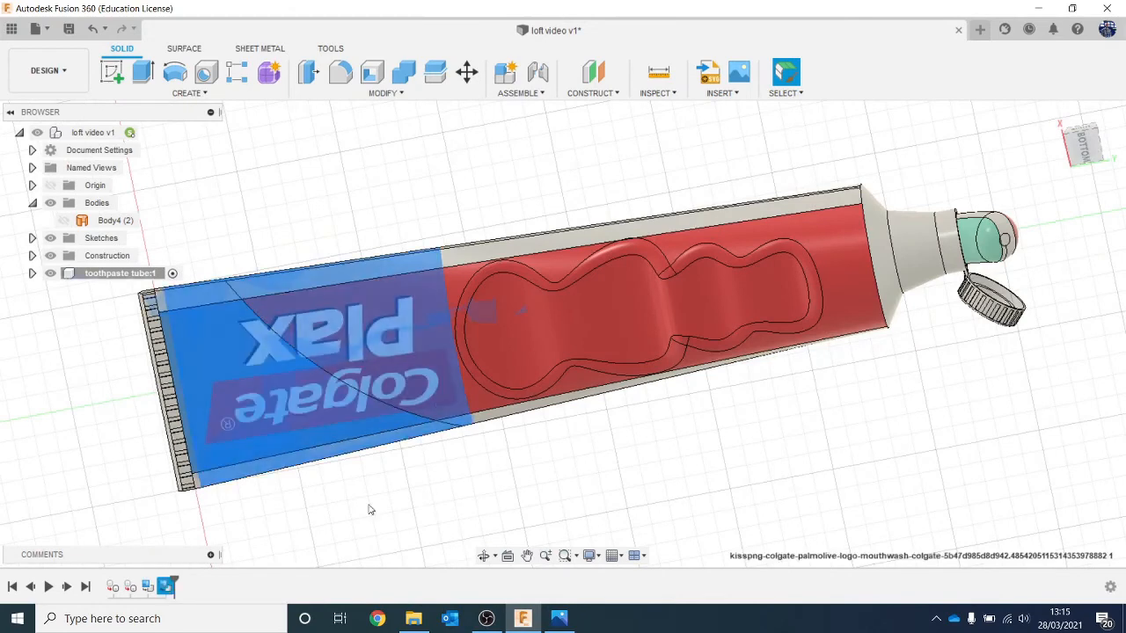
right_click(170, 591)
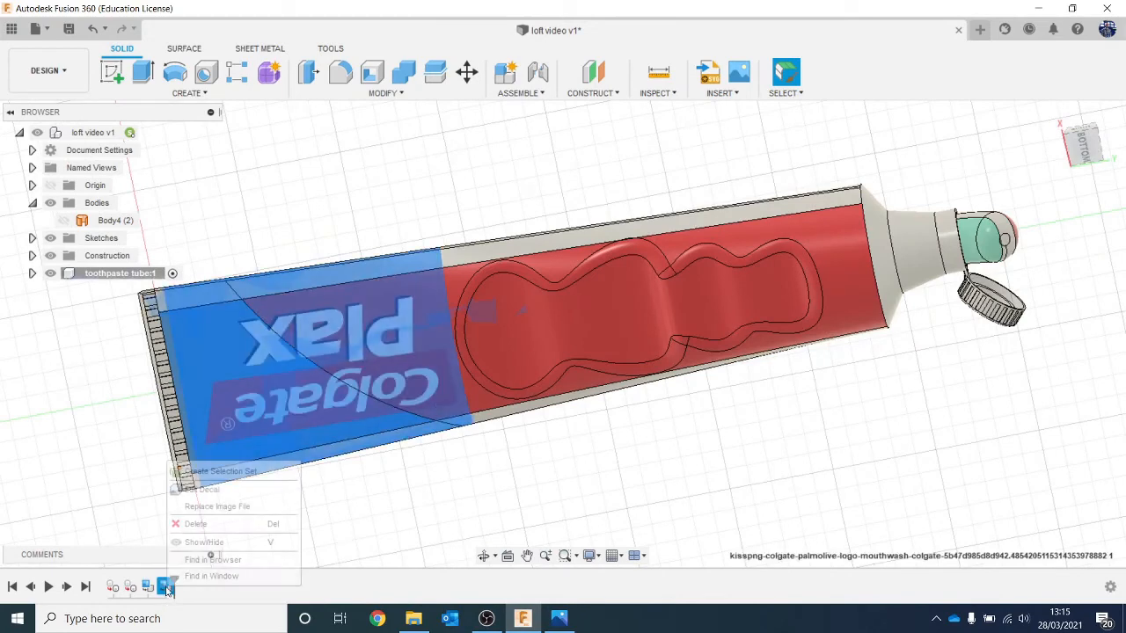
click(220, 489)
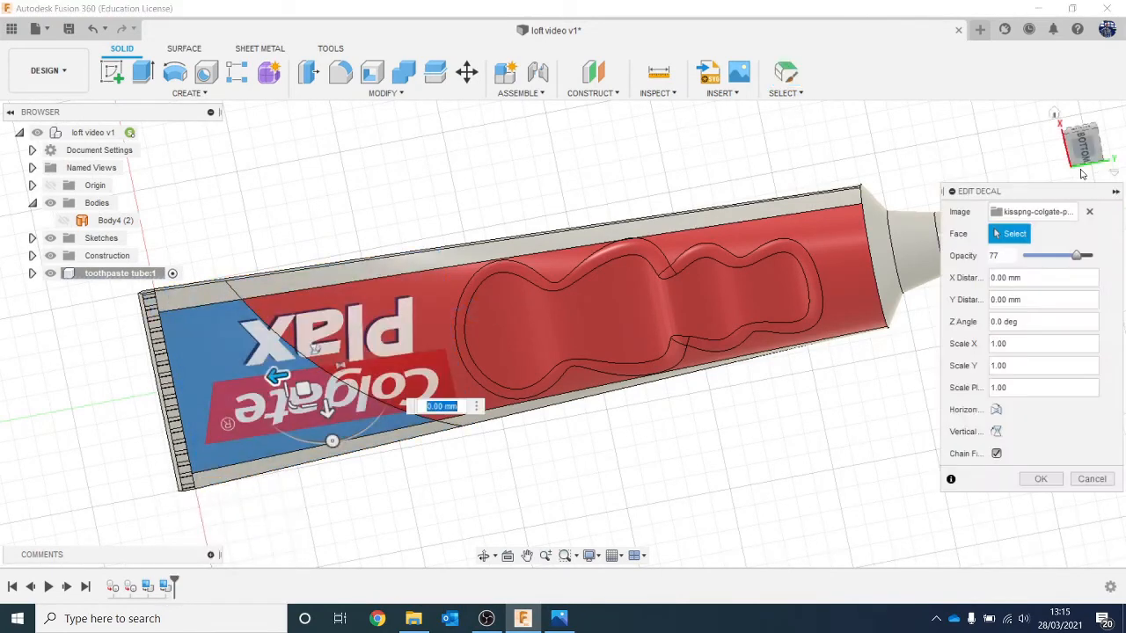
click(1084, 156)
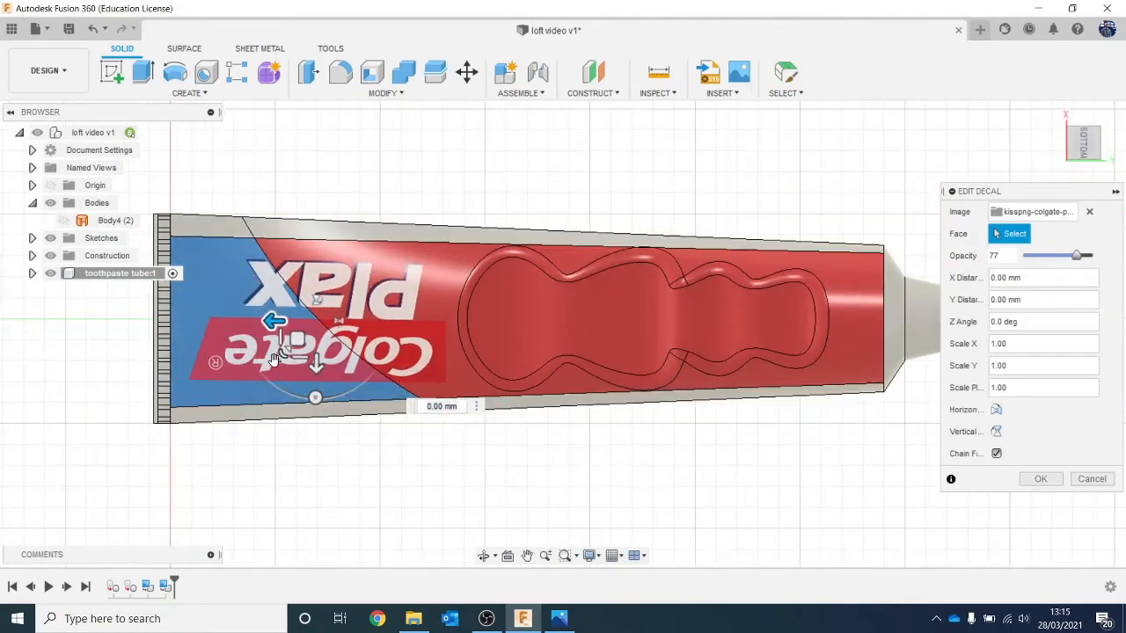
drag(315, 397, 342, 324)
drag(382, 372, 381, 320)
mouse_move(345, 286)
mouse_down()
mouse_move(355, 320)
mouse_move(349, 290)
mouse_move(365, 299)
mouse_move(349, 284)
mouse_up()
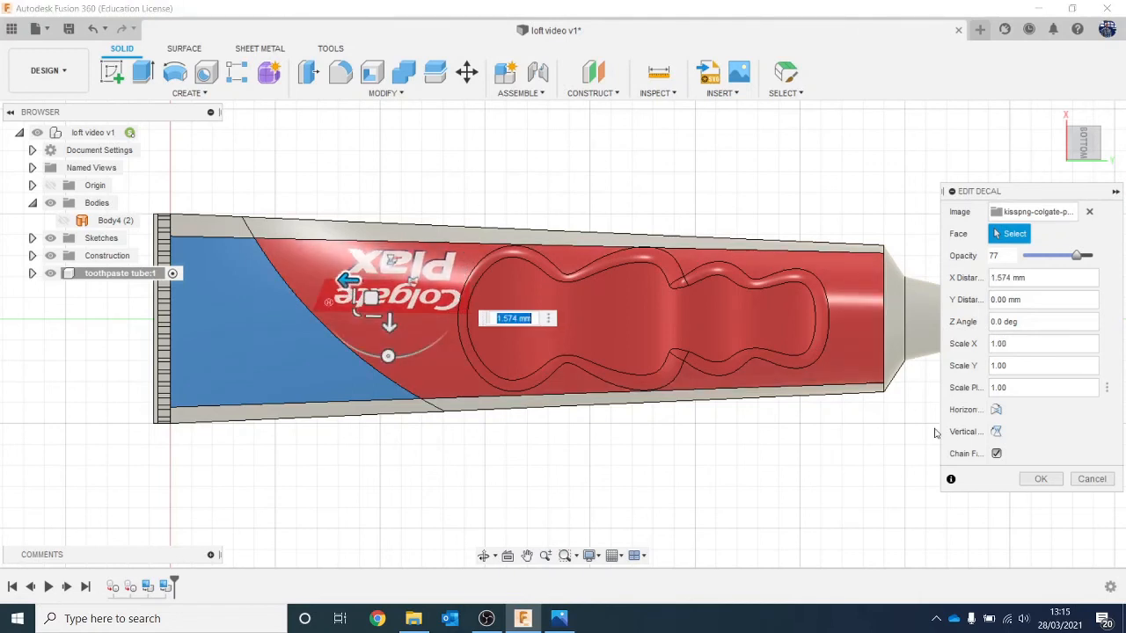
click(996, 453)
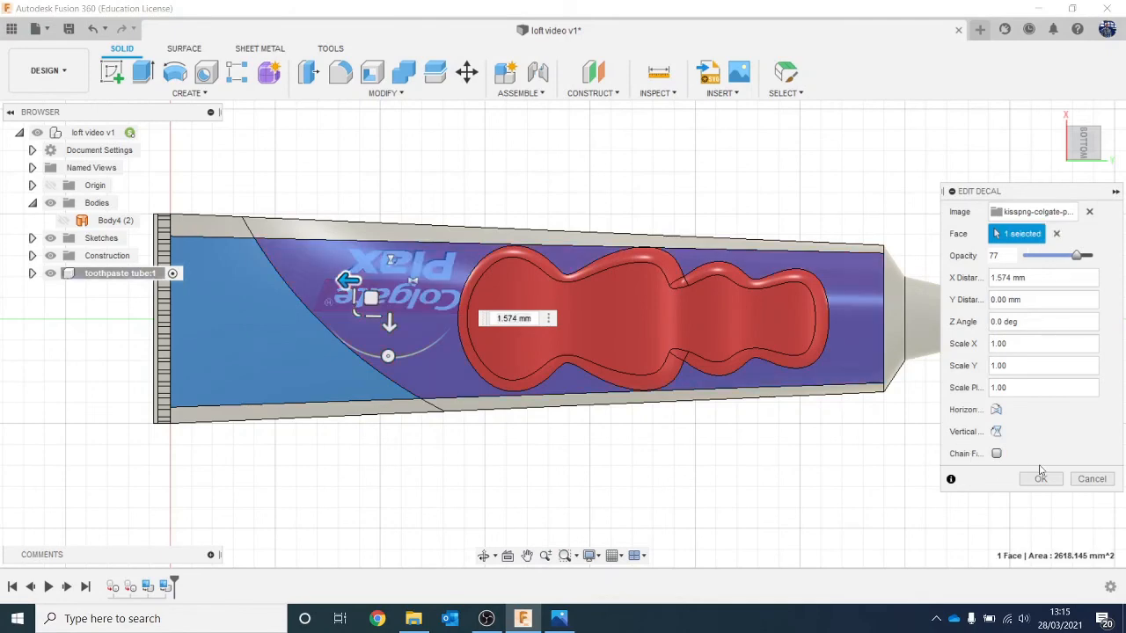
click(1038, 480)
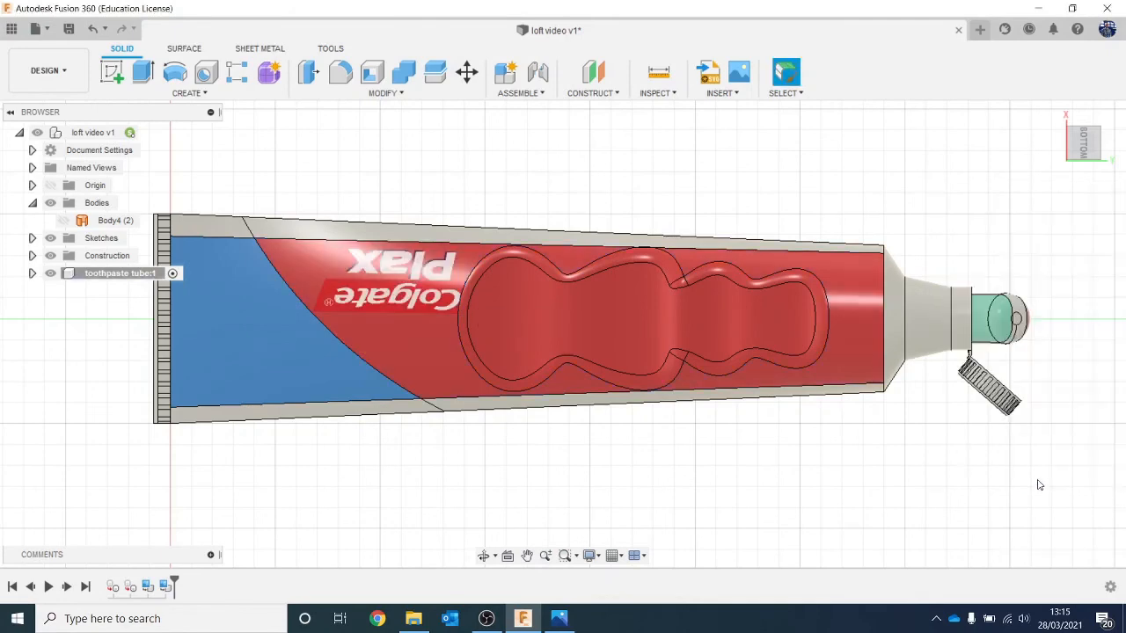
Step: Inspect the resized logo on the tube from several angles in the Render workspace
mouse_move(563, 334)
shift+middle_down()
mouse_move(525, 413)
mouse_move(559, 384)
mouse_move(562, 341)
shift+middle_up()
click(49, 70)
click(39, 155)
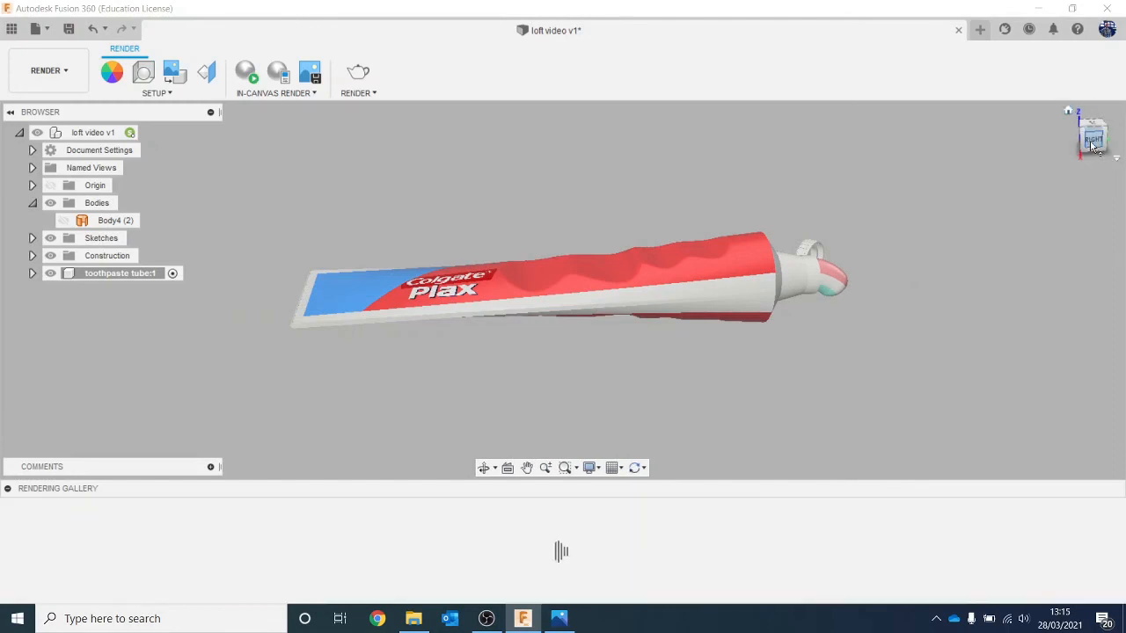
drag(1093, 142, 1102, 167)
mouse_move(563, 352)
shift+middle_down()
mouse_move(554, 210)
mouse_move(537, 220)
mouse_move(567, 356)
shift+middle_up()
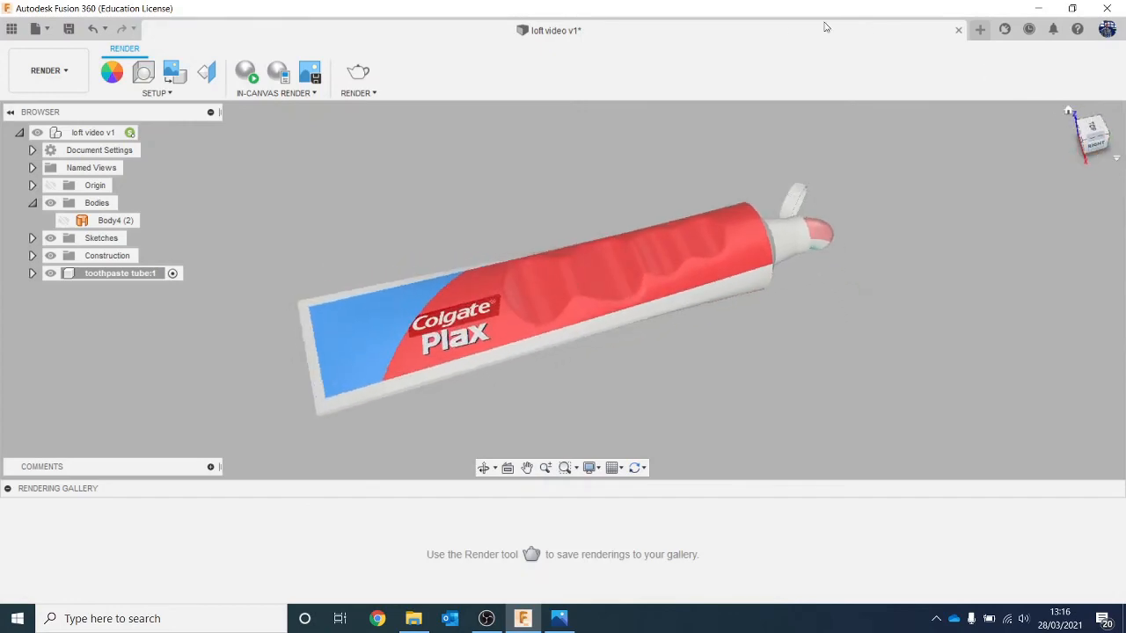